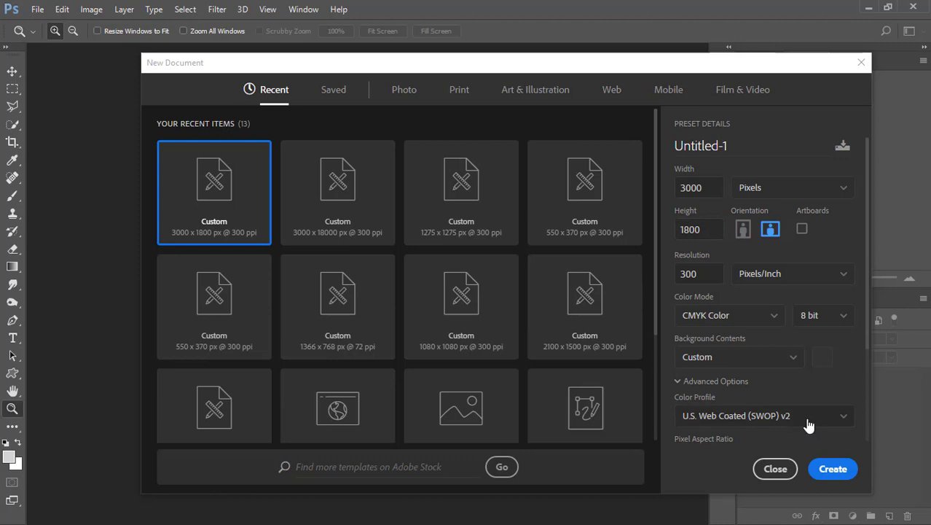
Step: Create a new 3000 x 1800 pixel document at 300 pixels/inch in 8-bit CMYK Color
click(827, 470)
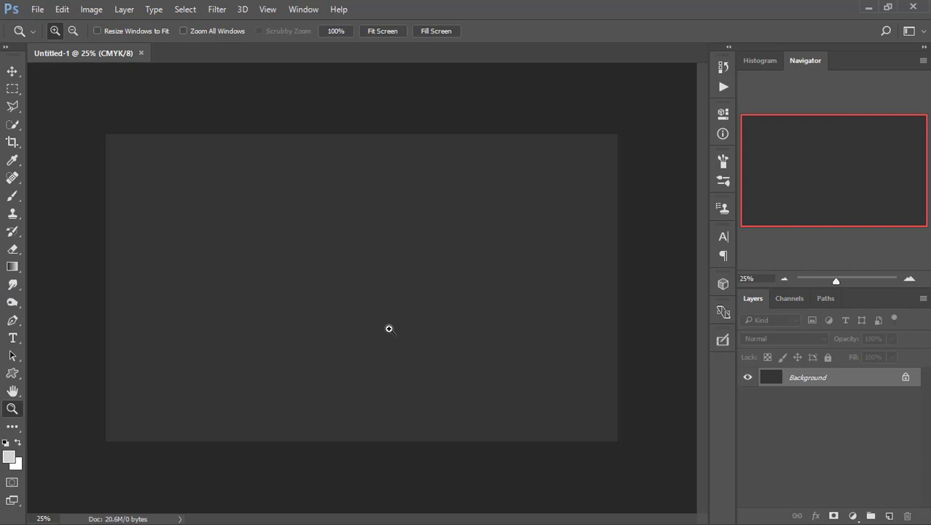
click(905, 378)
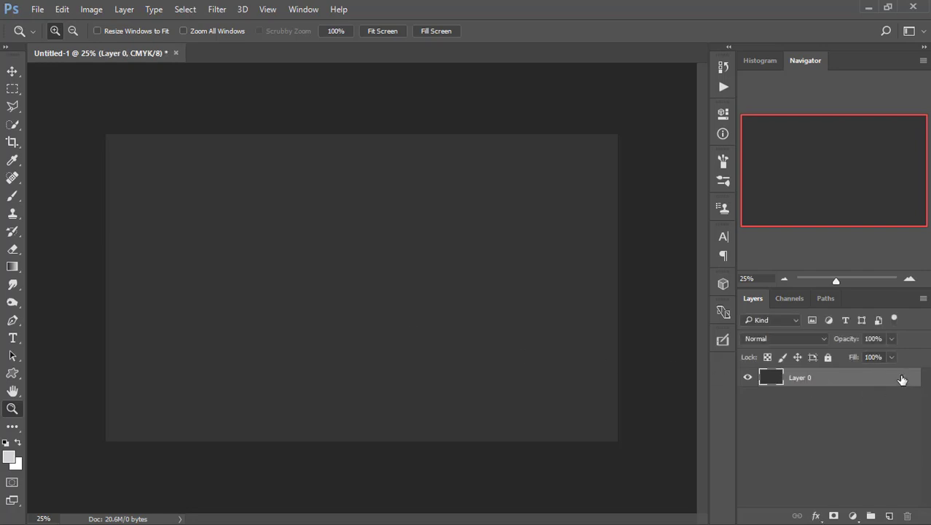
click(61, 8)
click(73, 55)
Step: Add a Solid Color fill layer above the background in bright turquoise, #11efdd
click(853, 515)
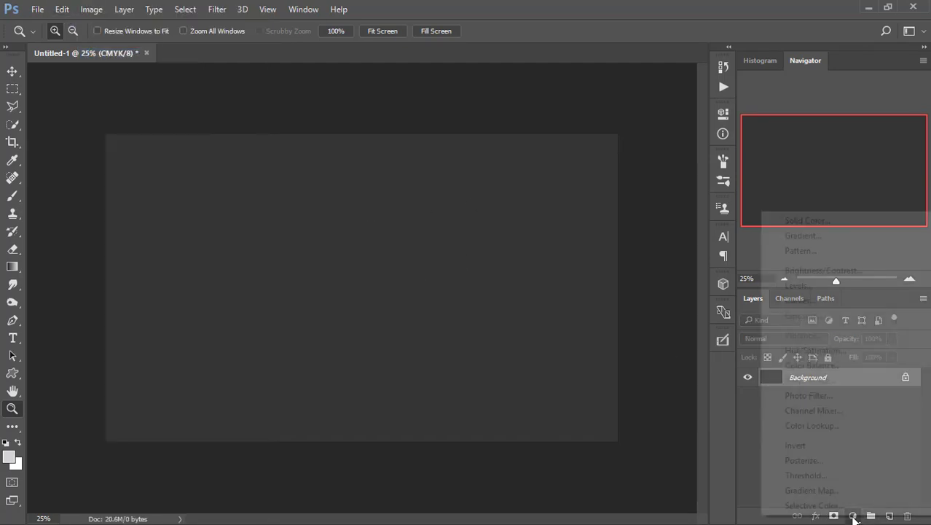
click(802, 219)
click(728, 185)
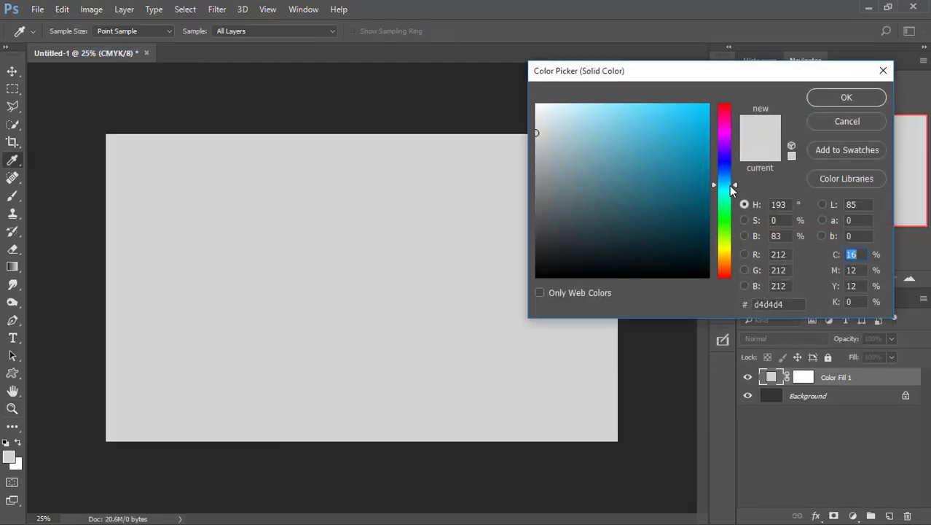
mouse_move(728, 186)
mouse_down()
mouse_move(729, 204)
mouse_move(728, 191)
mouse_up()
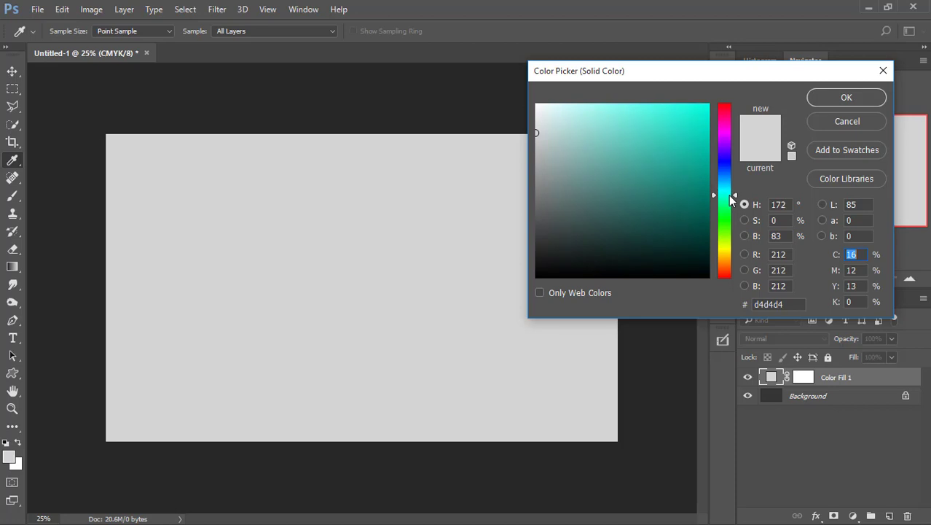
drag(700, 145, 695, 116)
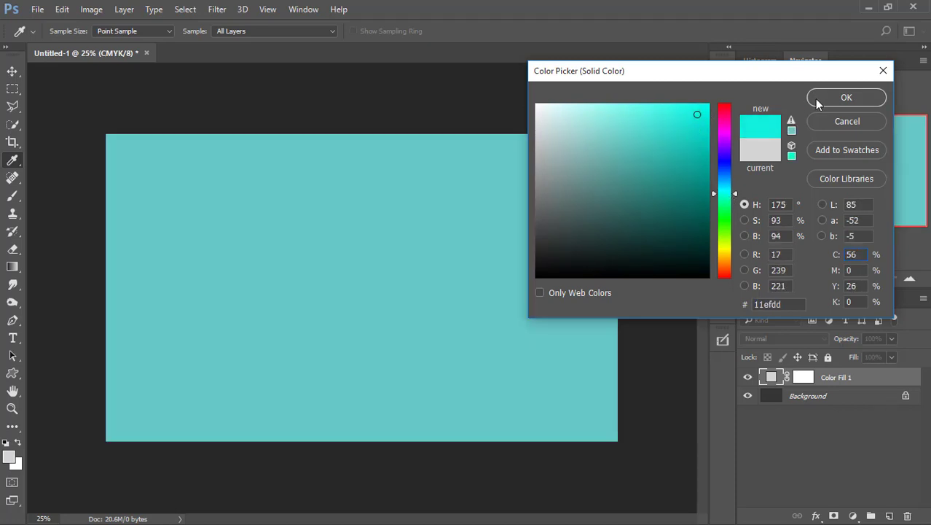
key(z)
click(815, 97)
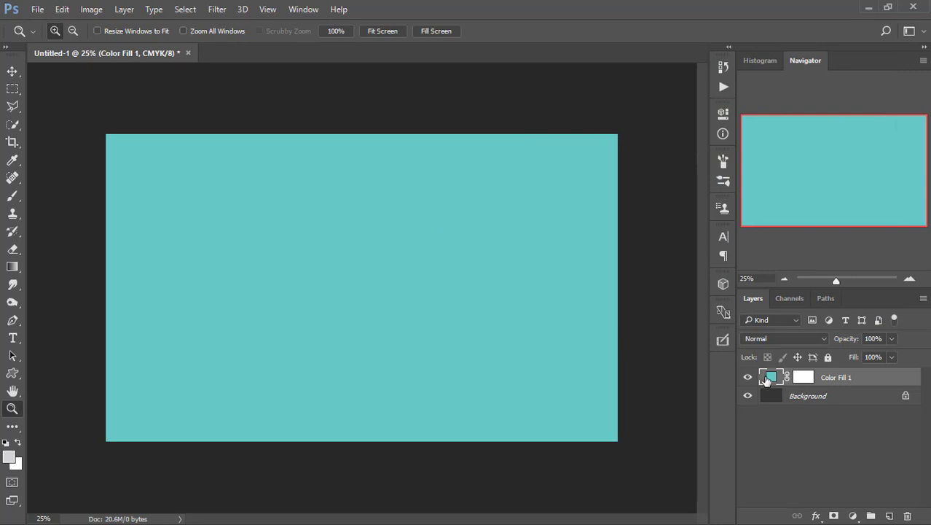
Step: Change the solid color fill layer to a darker teal, about #14bab8
double_click(769, 376)
click(701, 140)
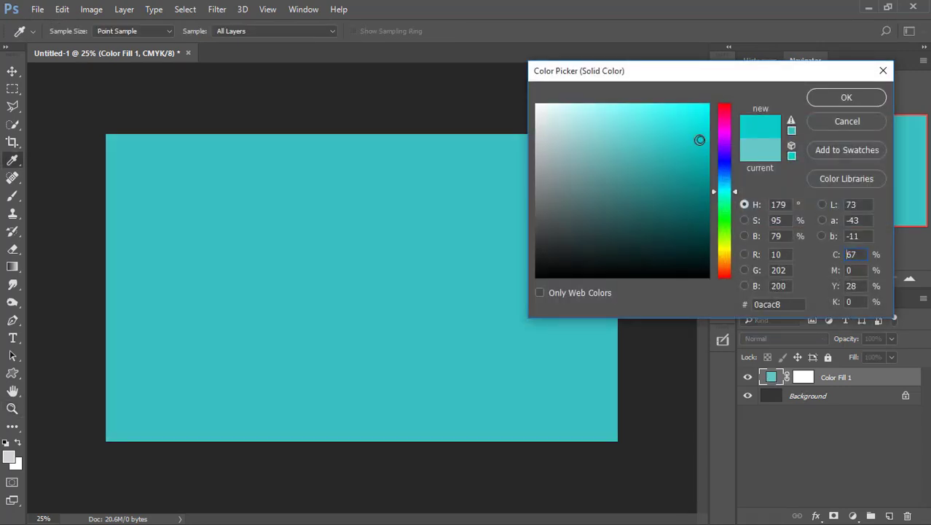
drag(700, 140, 691, 149)
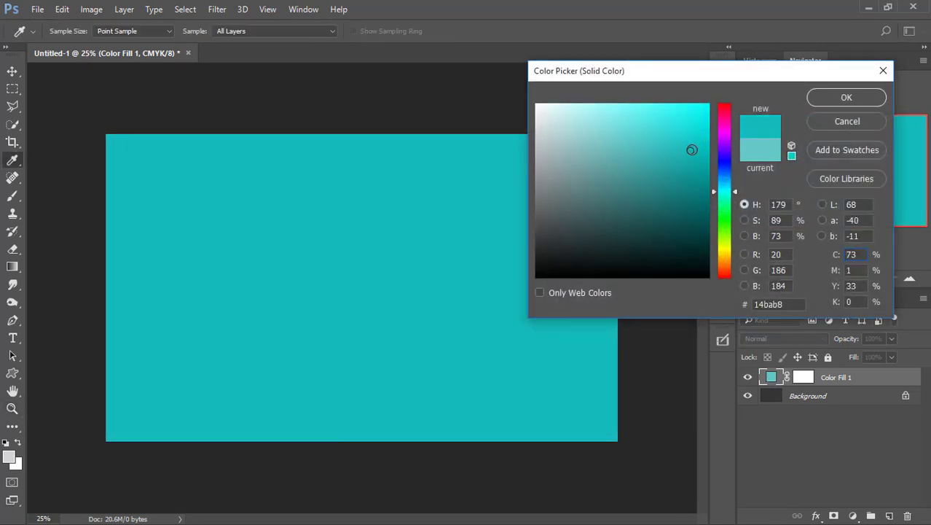
click(845, 97)
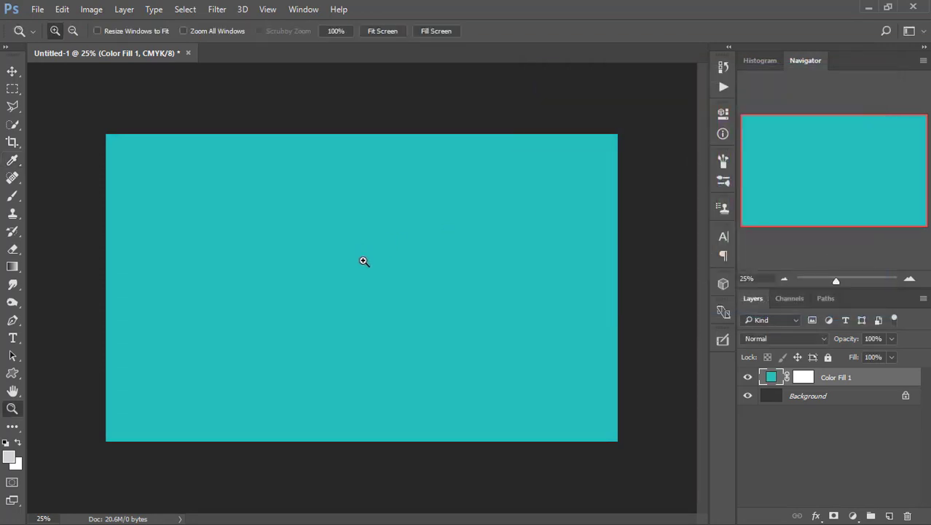
Step: Place the linked image under_the_sea_background_by_mysticmorning_d4yz4ad from the Desktop's usacc folder and align it to the canvas's lower edge
click(38, 10)
click(63, 274)
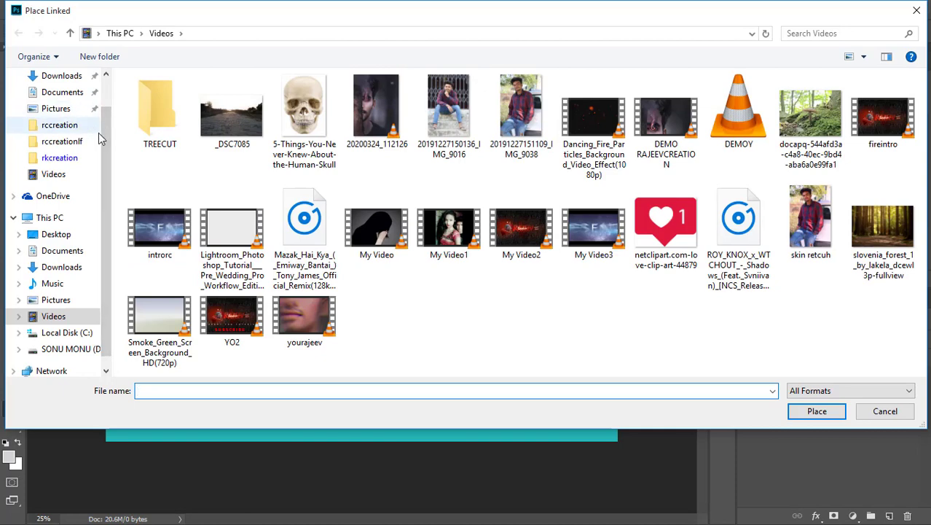
scroll(101, 139, up, 1)
click(73, 98)
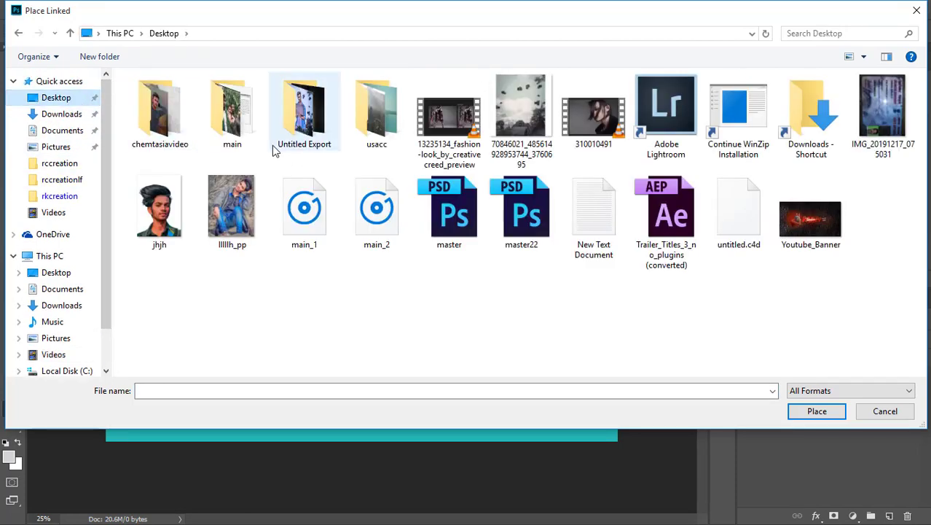
double_click(390, 113)
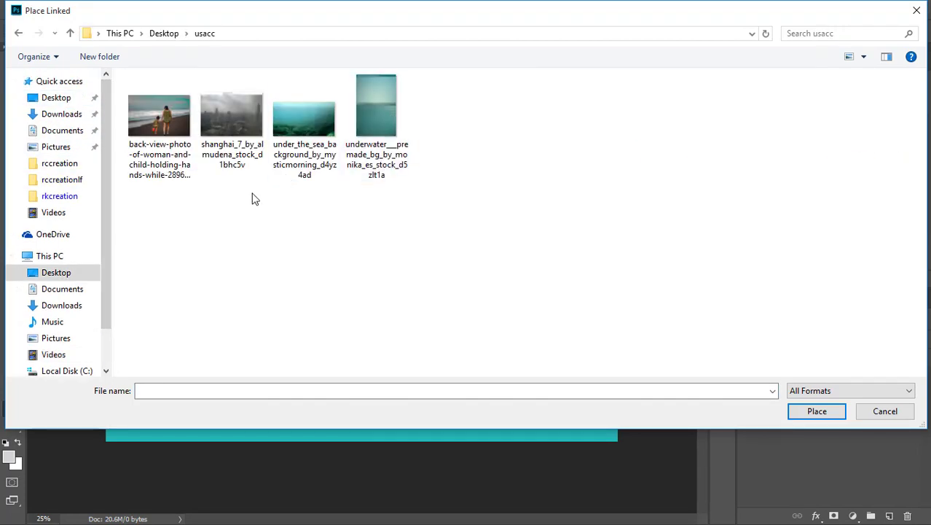
click(302, 131)
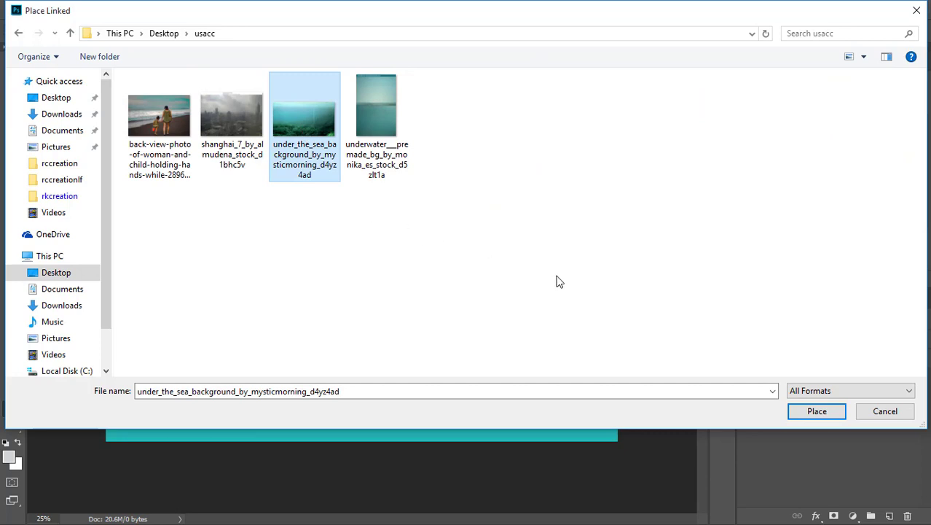
click(816, 413)
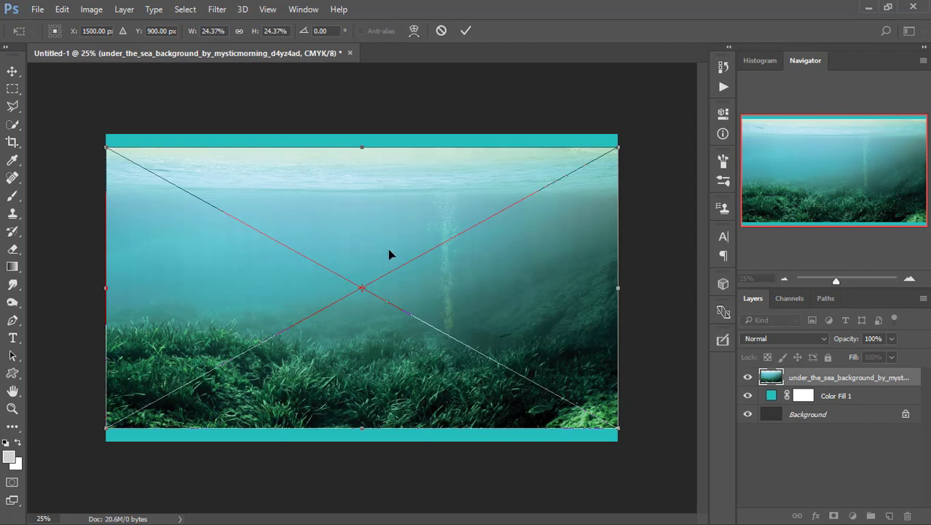
drag(387, 248, 387, 252)
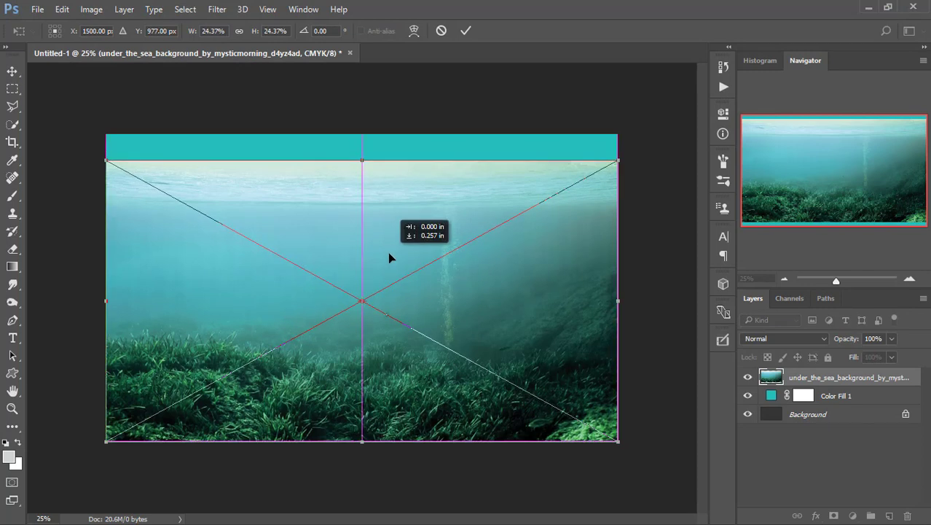
click(466, 30)
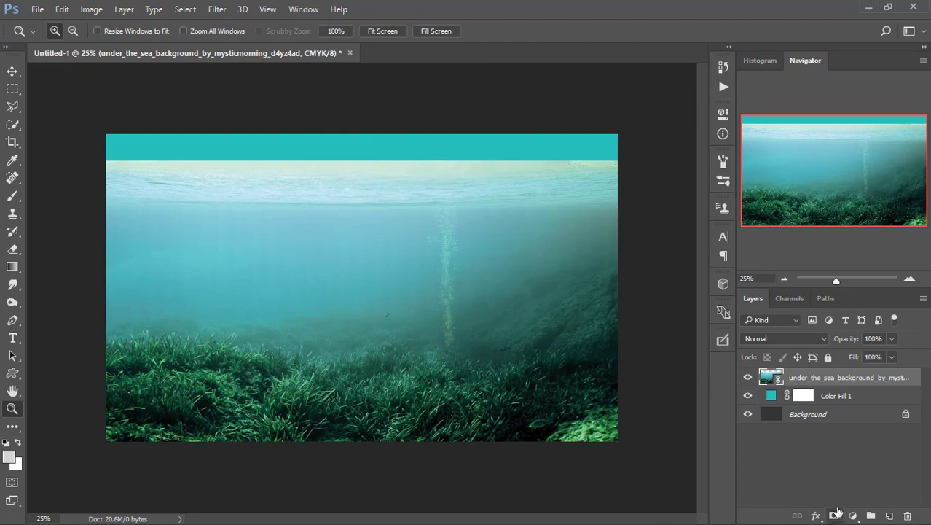
Step: Add a layer mask to the under-the-sea image layer and make that mask active
click(835, 513)
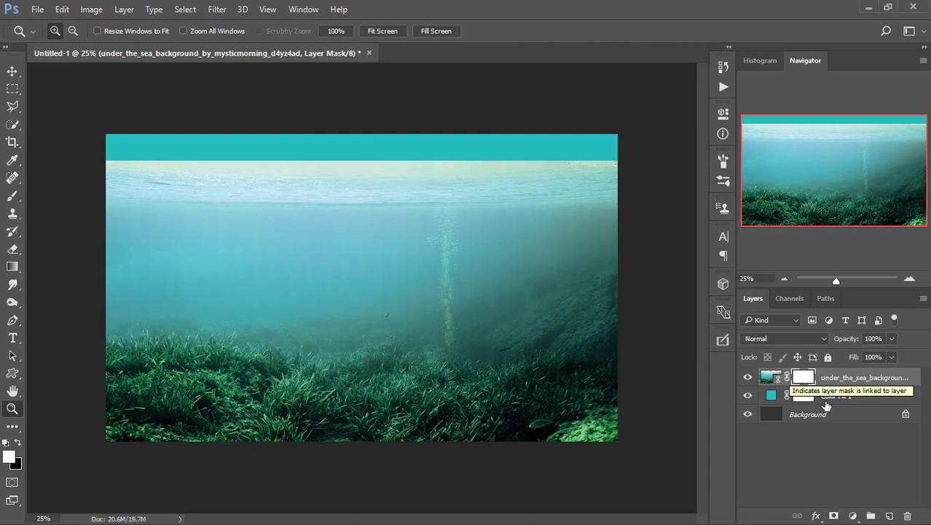
click(839, 421)
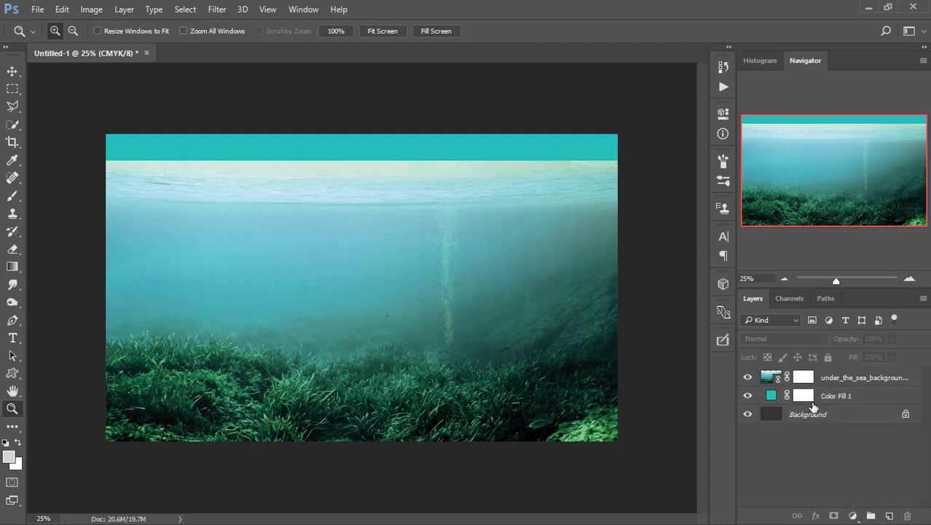
click(802, 378)
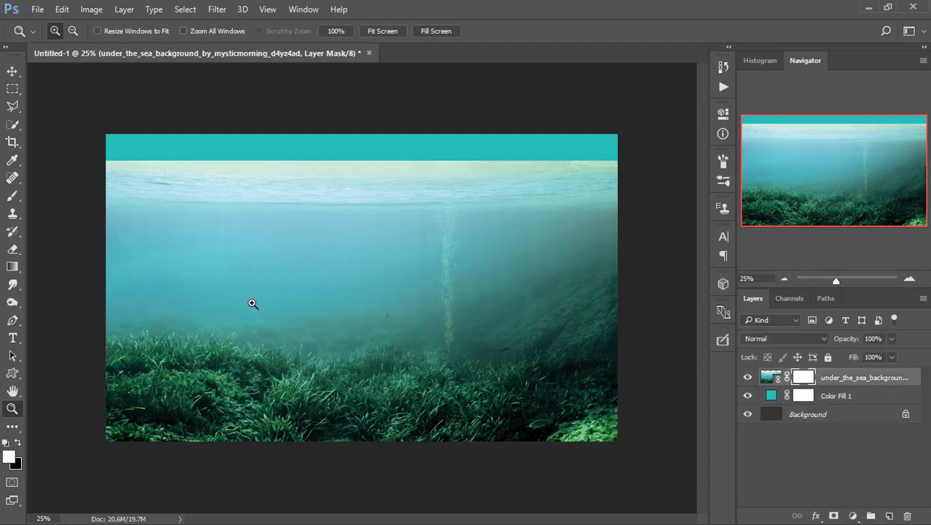
Step: Fade the upper part of the under-the-sea image into the teal fill with repeated black-to-transparent linear gradients on its mask, and compare the layer hidden and shown
click(12, 266)
key(x)
drag(355, 217, 356, 133)
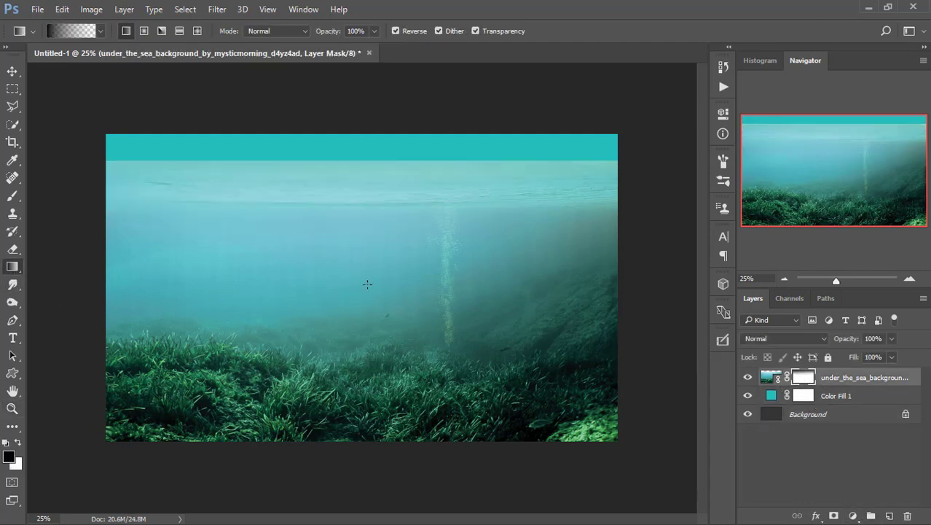
drag(367, 284, 372, 85)
drag(331, 297, 336, 97)
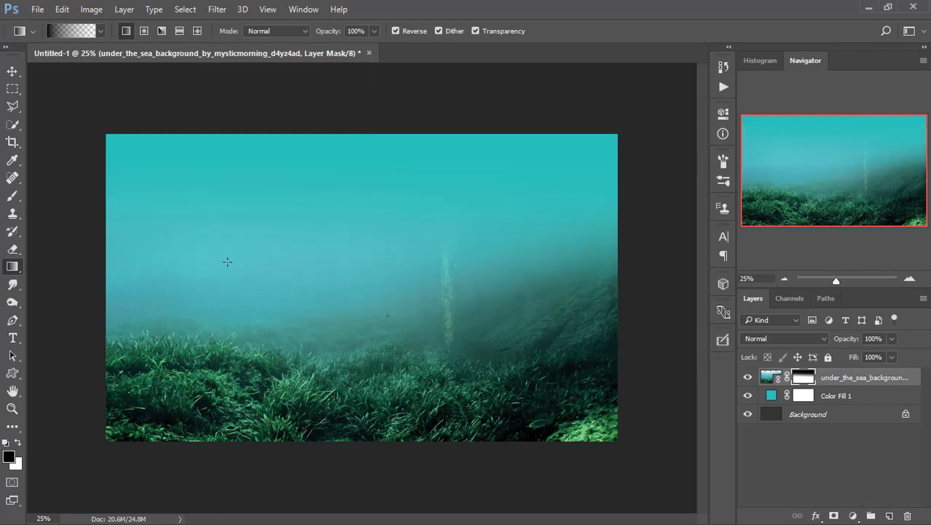
drag(199, 304, 201, 124)
drag(301, 303, 307, 92)
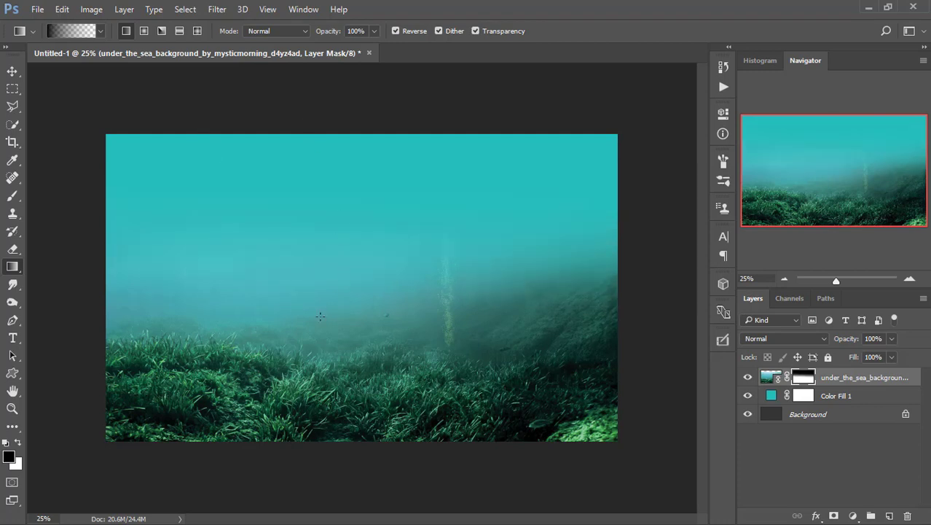
drag(320, 316, 299, 115)
drag(177, 315, 188, 96)
drag(332, 316, 331, 128)
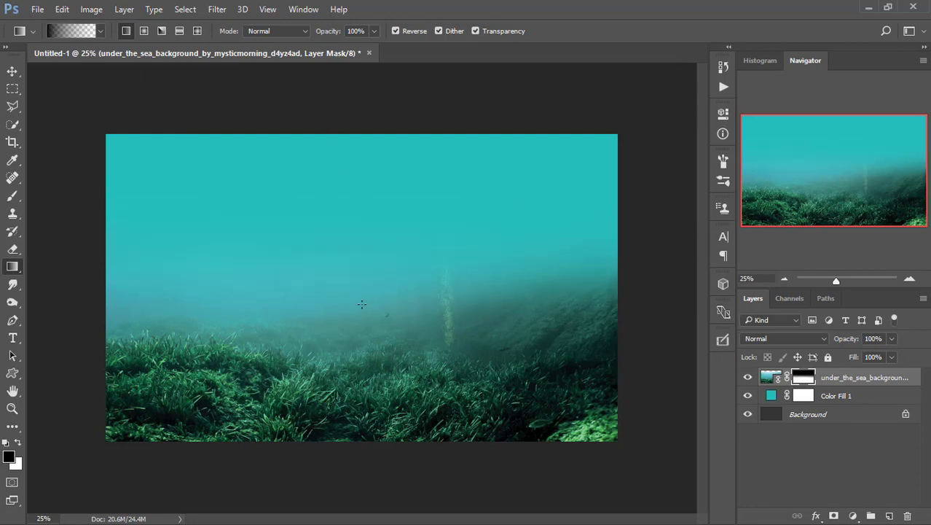
drag(361, 304, 357, 127)
drag(329, 297, 328, 134)
drag(308, 299, 308, 95)
drag(355, 308, 349, 94)
click(748, 378)
click(748, 377)
Step: Place the linked image underwater___premade_bg_by_monika_es_stock_d5zlt1a and scale it to about 24.4% so it spans the canvas width
click(38, 10)
click(65, 277)
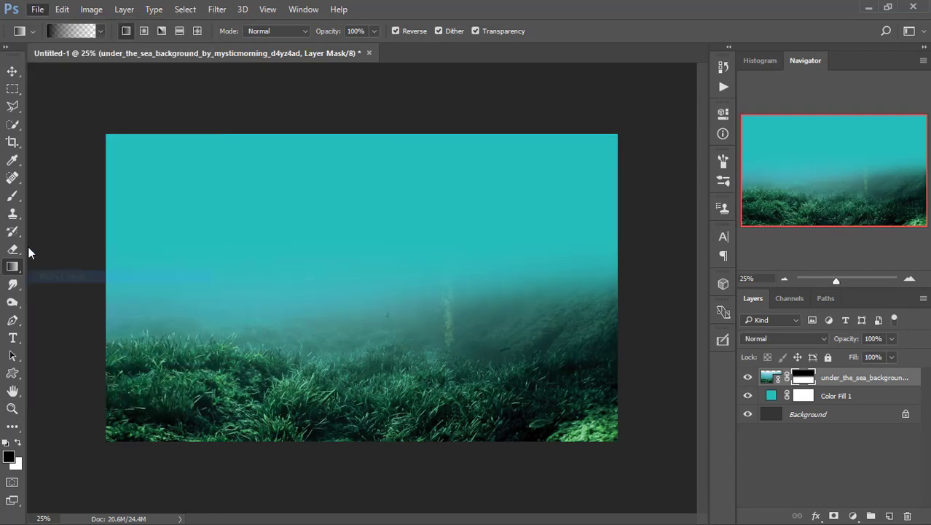
click(376, 116)
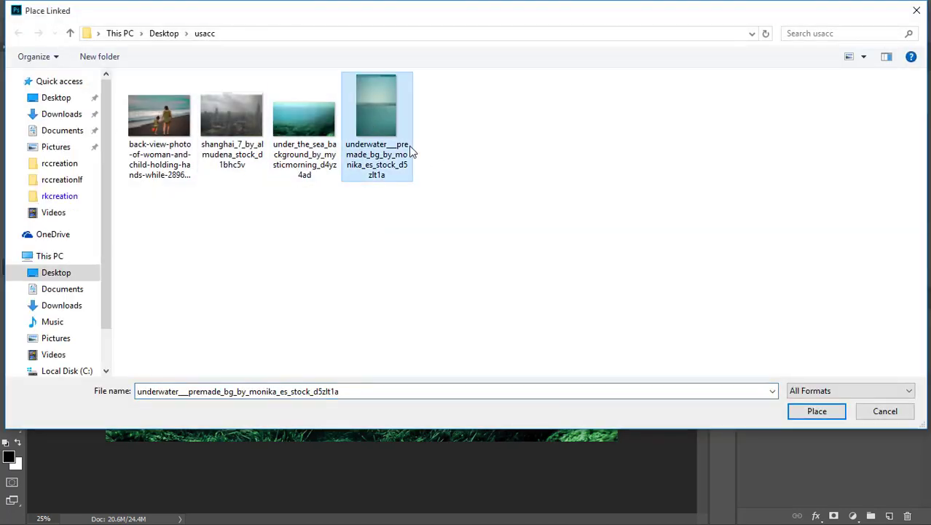
click(814, 411)
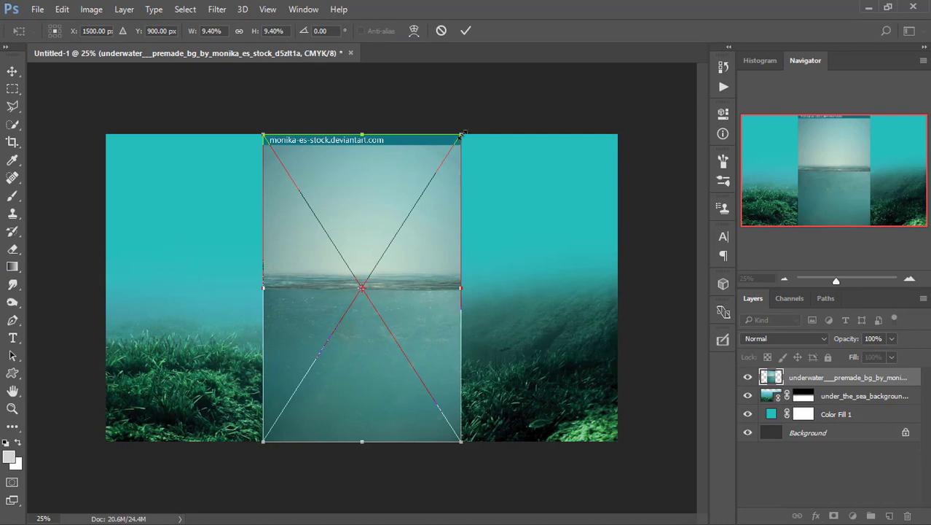
drag(462, 135, 887, 62)
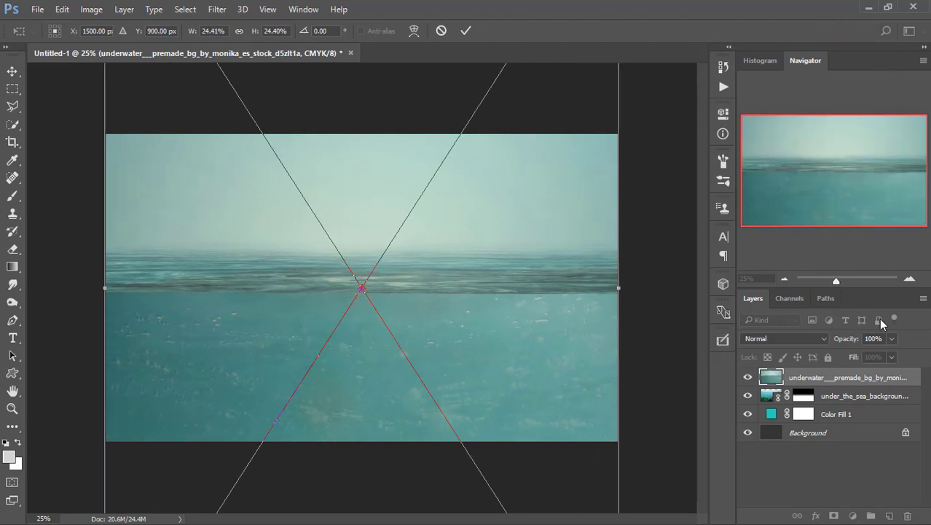
Step: Reduce the underwater image's opacity to 52%, move it slightly down over the seabed, and set its opacity to 99%
drag(888, 339, 872, 355)
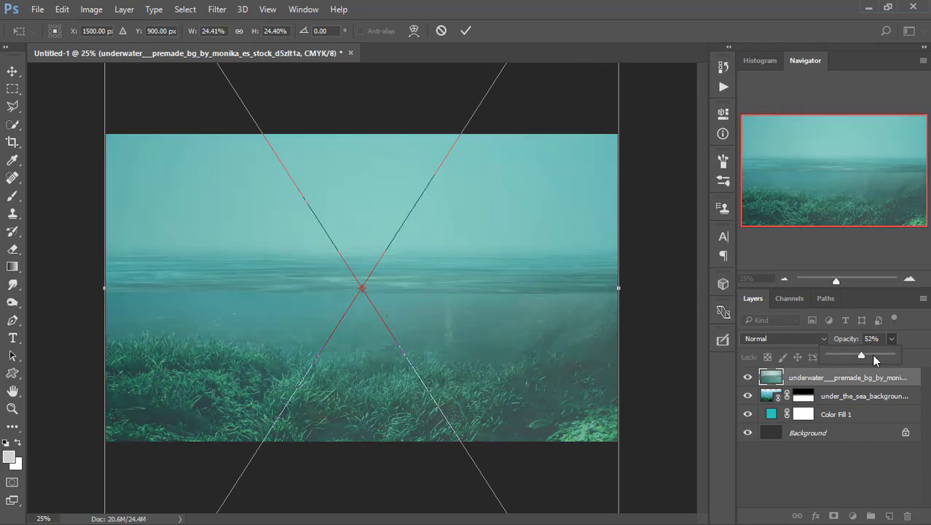
drag(465, 289, 466, 314)
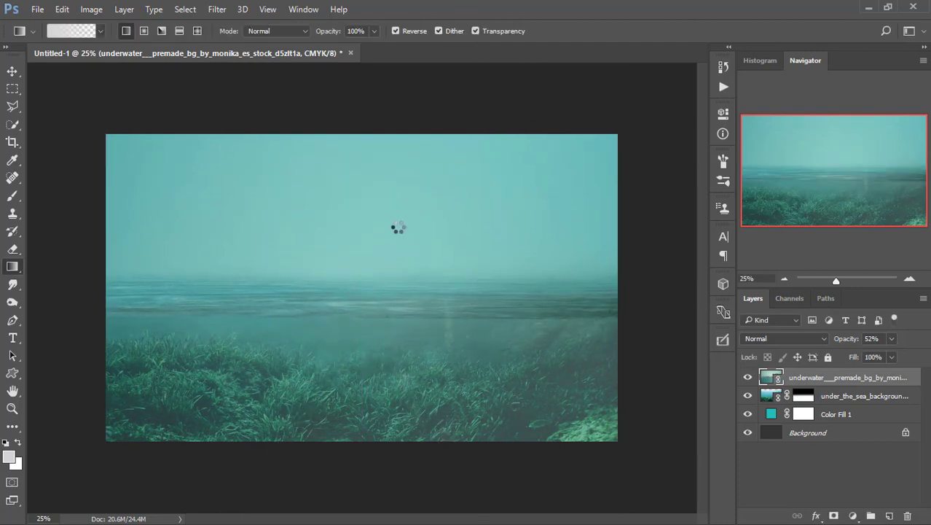
click(891, 339)
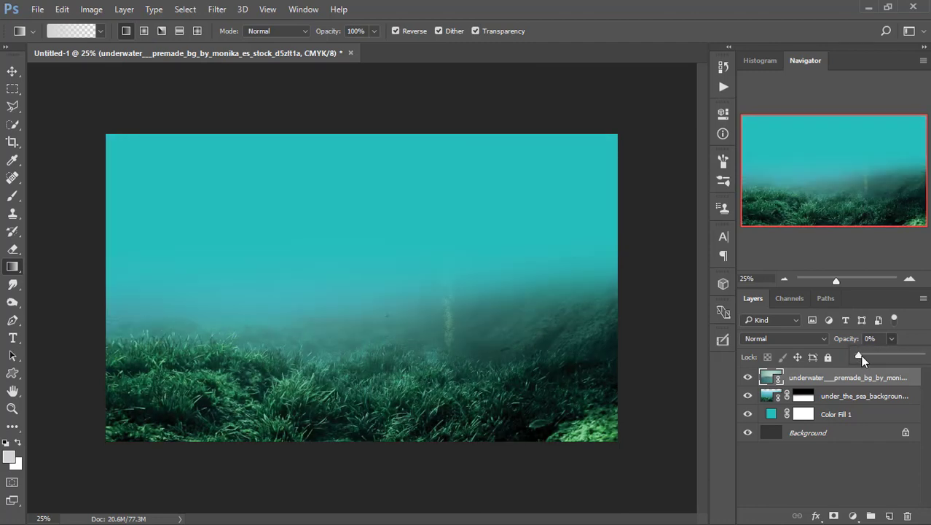
drag(900, 355, 920, 355)
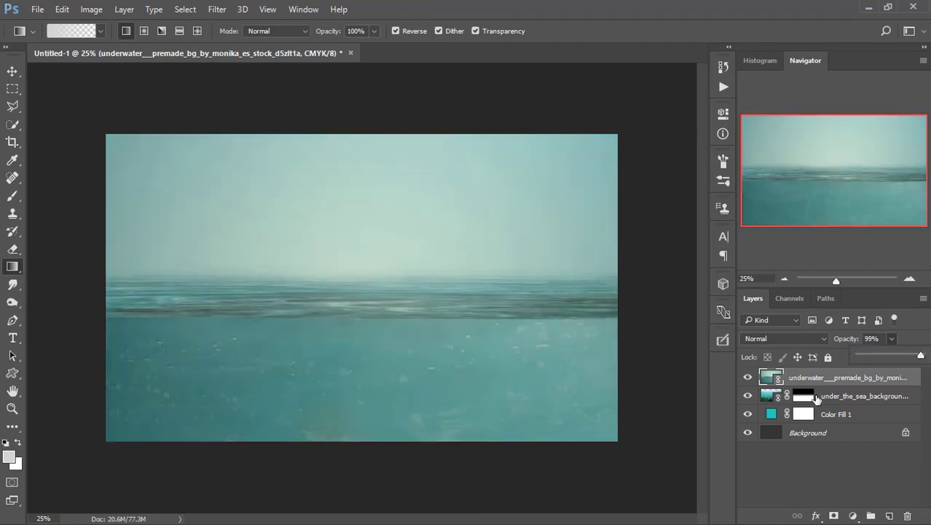
Step: Add a layer mask to the underwater image layer
click(834, 514)
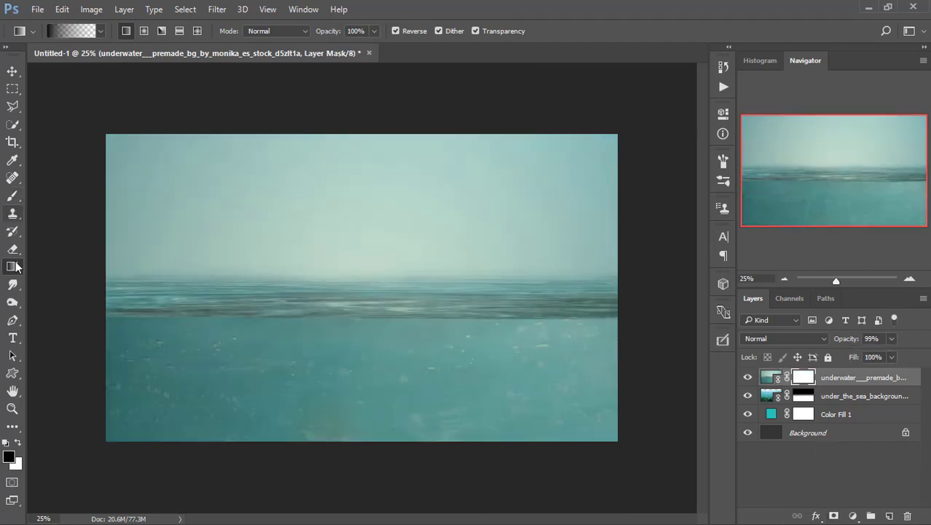
drag(346, 248, 347, 415)
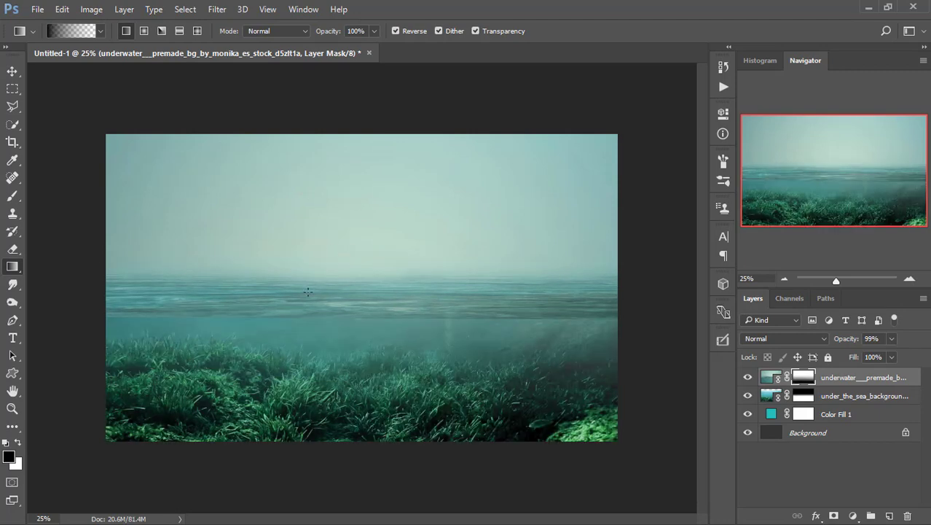
click(62, 9)
click(102, 56)
Step: Fade the sky of the underwater image into the teal fill with upward black-to-transparent linear gradients on its mask
drag(355, 263, 352, 142)
drag(359, 279, 349, 83)
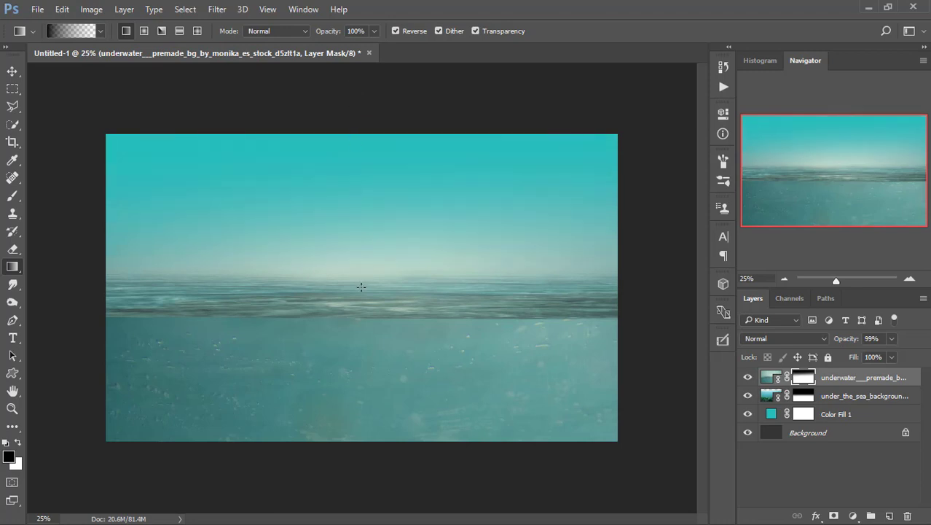
Step: Keep fading the underwater image's sky into the teal with repeated upward black-to-transparent linear gradients on its mask, starting around the horizon
drag(360, 285, 361, 72)
drag(352, 286, 351, 69)
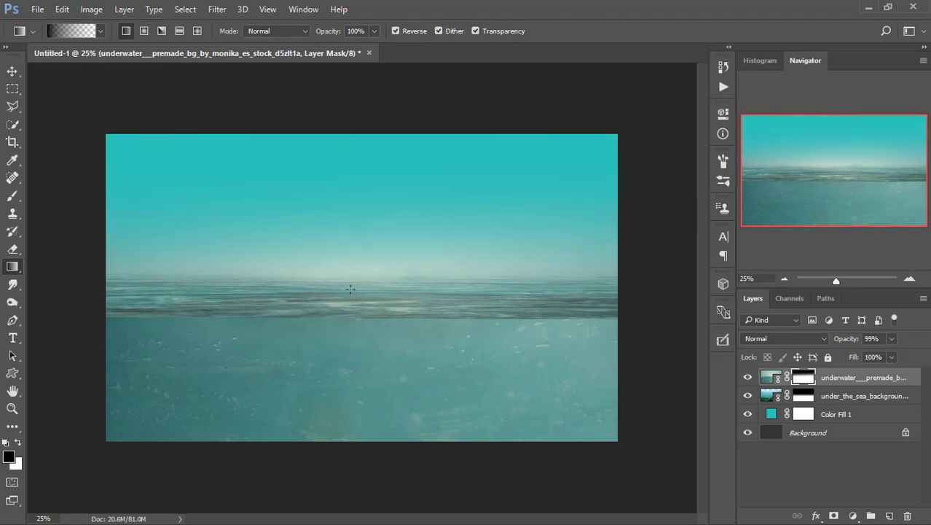
drag(350, 290, 356, 134)
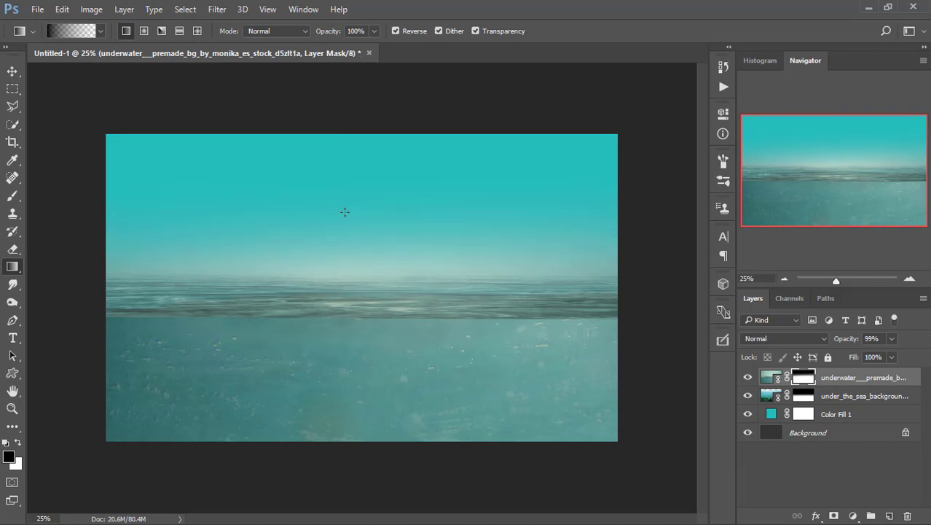
drag(345, 249, 345, 134)
drag(335, 201, 329, 135)
drag(345, 195, 344, 108)
drag(349, 290, 355, 123)
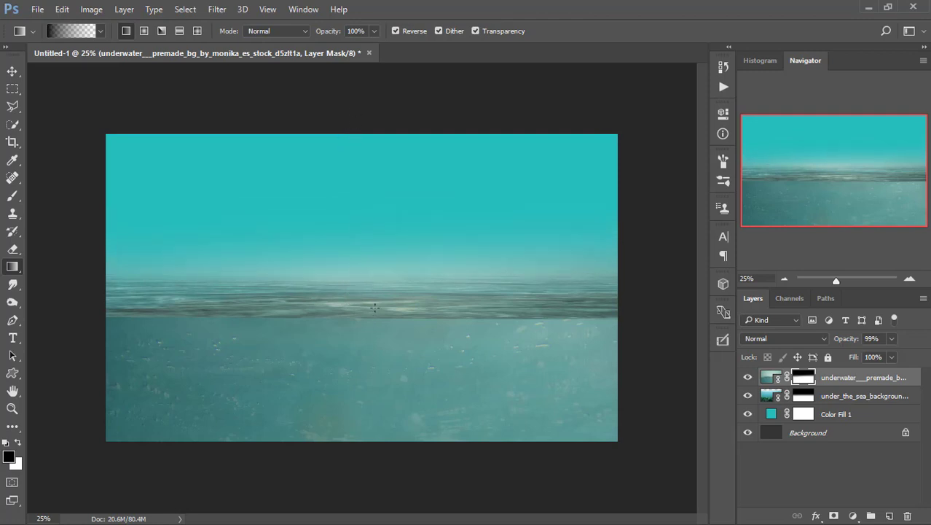
drag(374, 307, 371, 85)
drag(353, 278, 350, 75)
drag(347, 310, 342, 94)
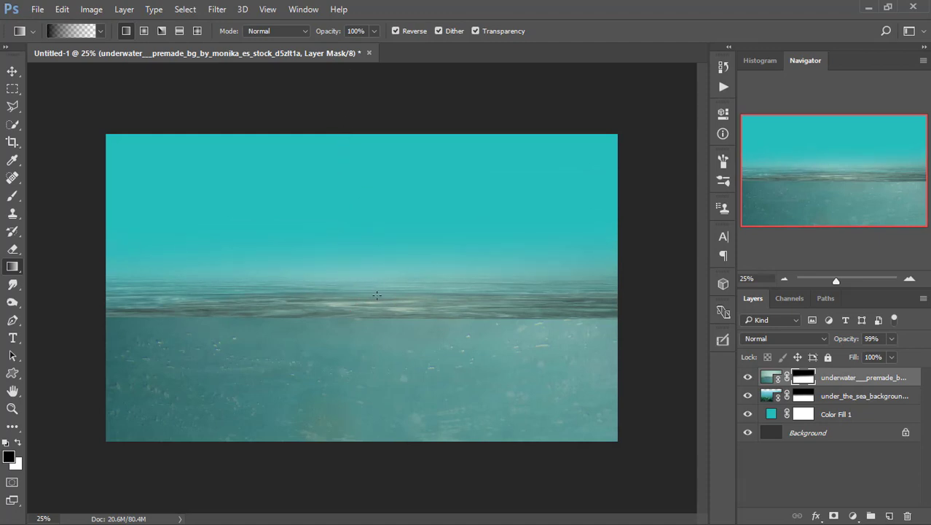
drag(372, 304, 366, 102)
drag(360, 306, 361, 123)
drag(360, 287, 360, 114)
drag(350, 310, 355, 102)
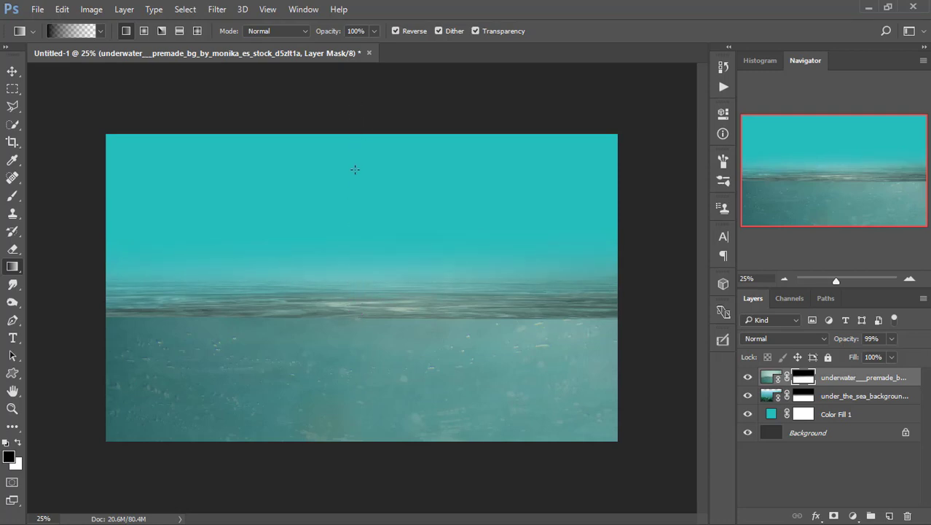
drag(354, 312, 361, 128)
drag(360, 305, 358, 125)
Step: Reduce the underwater image layer's opacity to 47% and toggle its visibility to compare the blend
drag(887, 340, 858, 357)
click(858, 354)
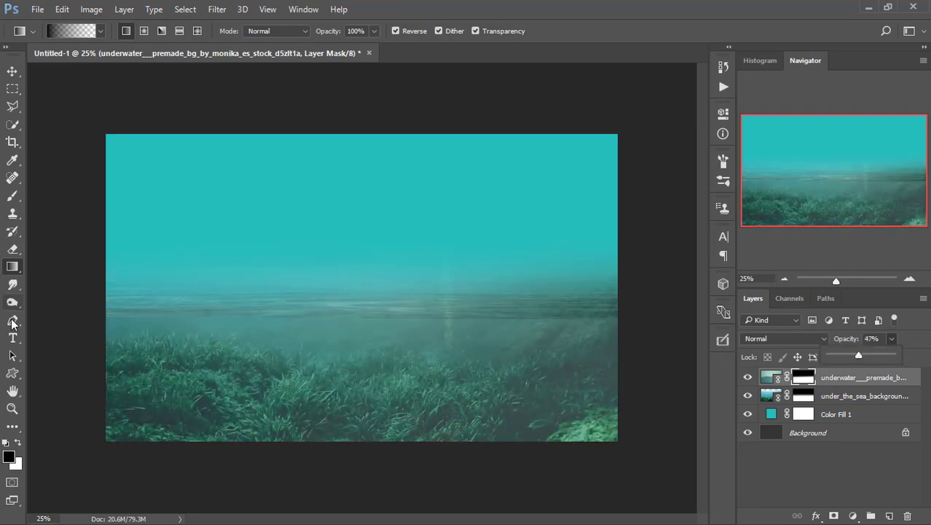
click(747, 379)
click(746, 377)
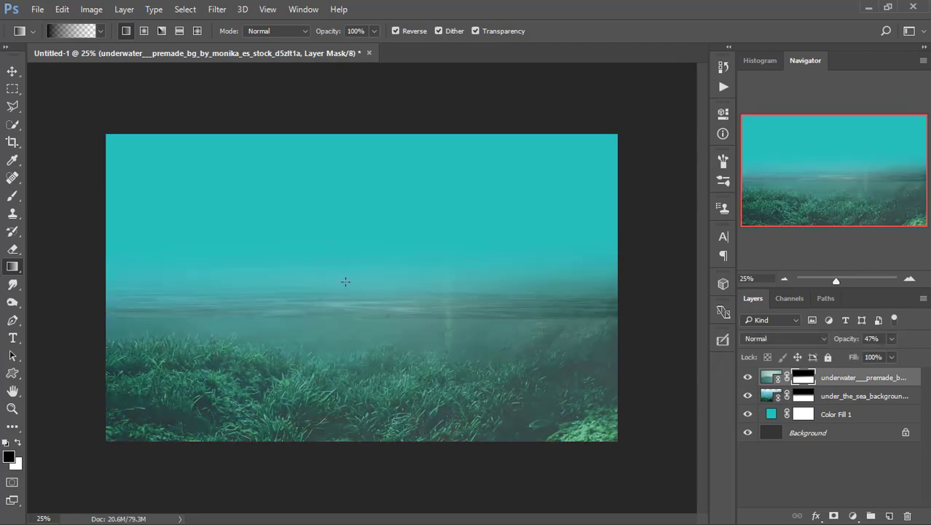
Step: Place the linked image shanghai_7_by_almudena_stock_d1bhc5v and scale it to about 58.6% so it spans the canvas width
click(62, 9)
mouse_move(37, 8)
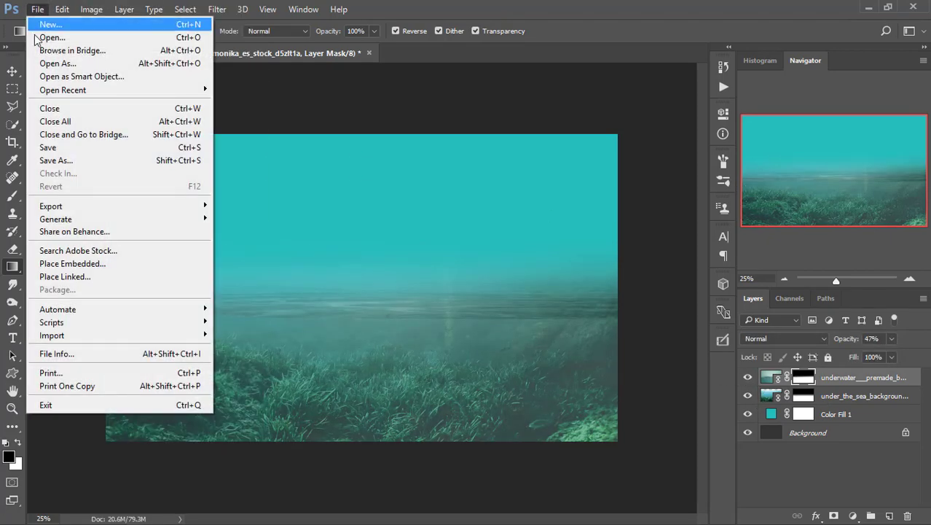
click(61, 277)
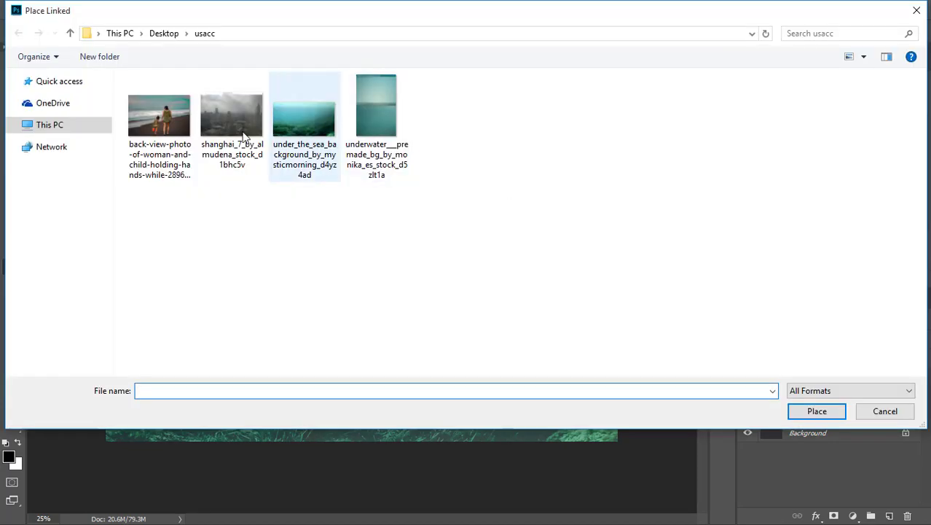
click(232, 113)
click(817, 410)
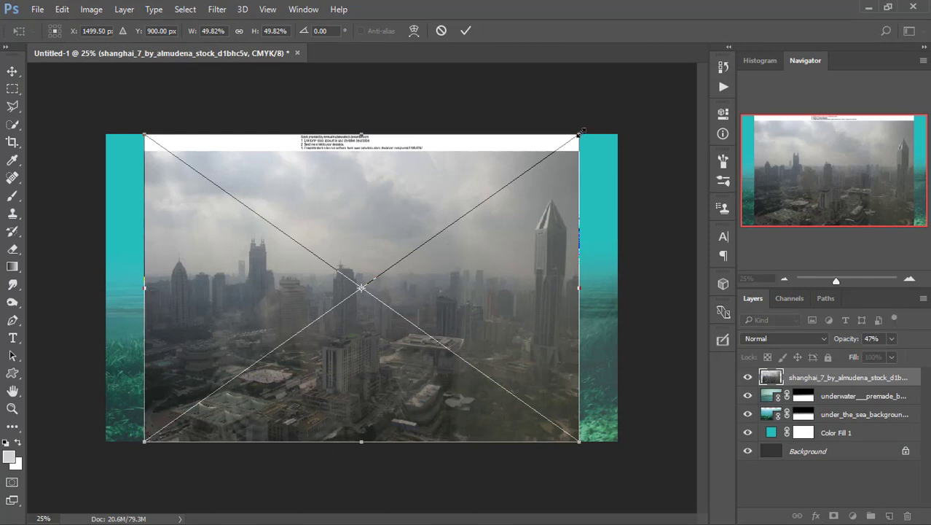
drag(581, 133, 615, 99)
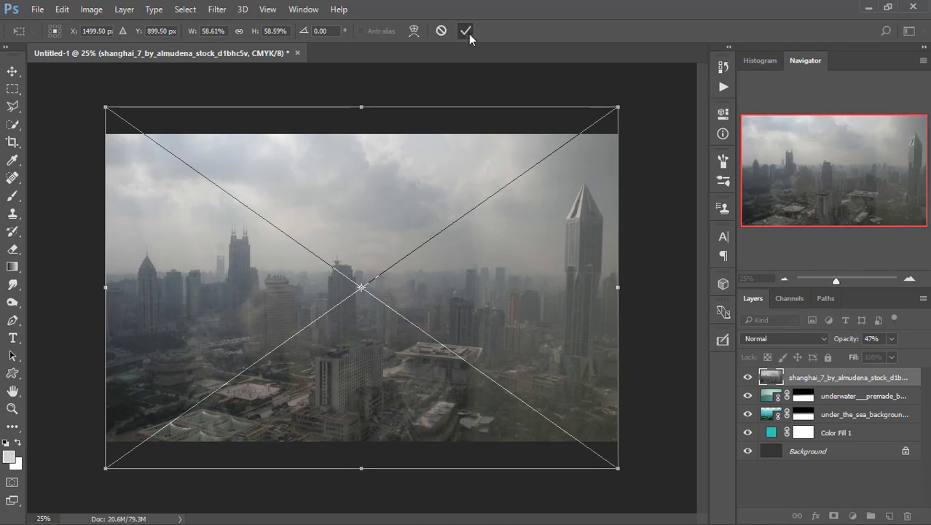
key(g)
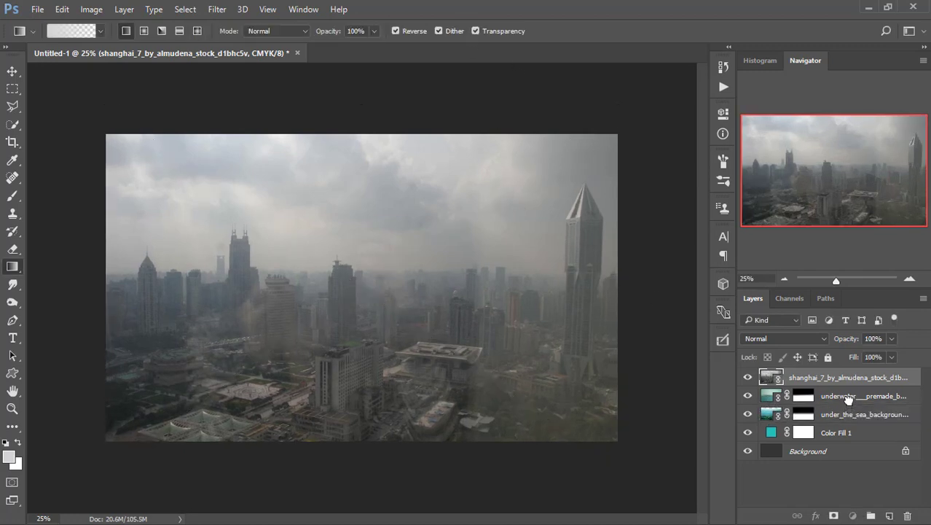
Step: Put the Shanghai layer directly above Color Fill 1, beneath both sea images, and shift it up so the skyline rises from the water
drag(847, 398, 845, 422)
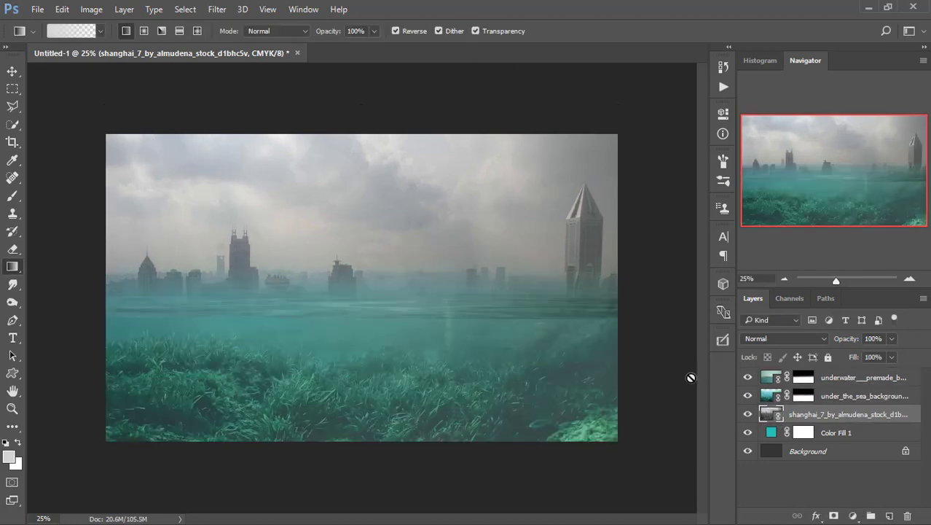
click(11, 70)
drag(375, 185, 377, 146)
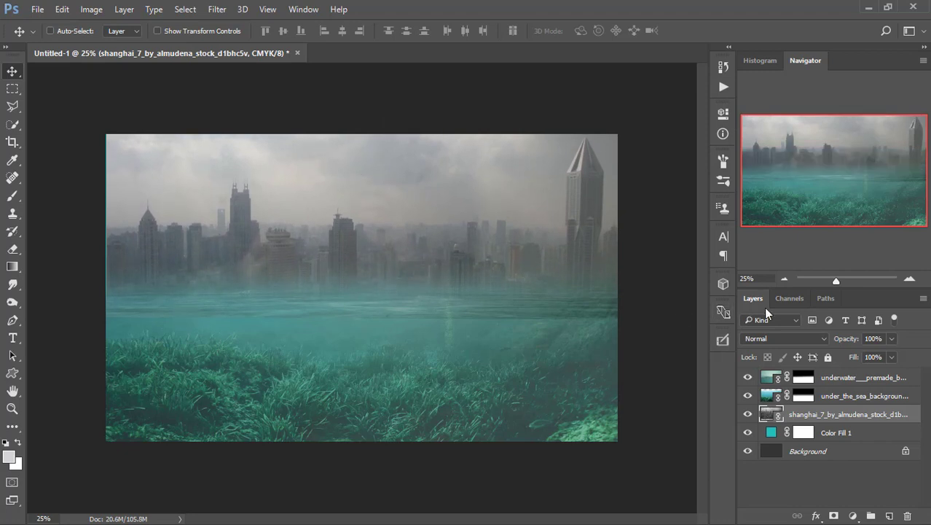
Step: Enlarge the Shanghai image slightly with Free Transform so it covers the gap along the canvas's left edge
drag(833, 277, 833, 278)
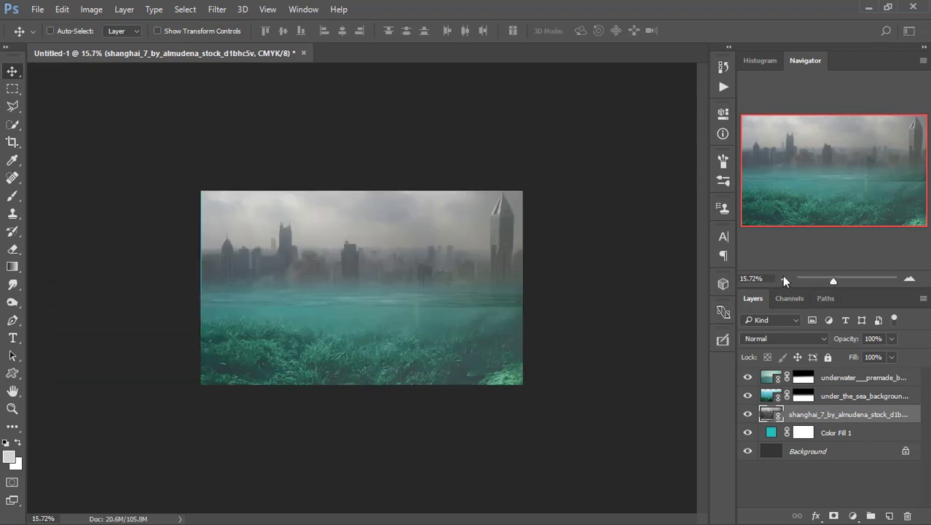
click(14, 410)
click(300, 321)
click(329, 295)
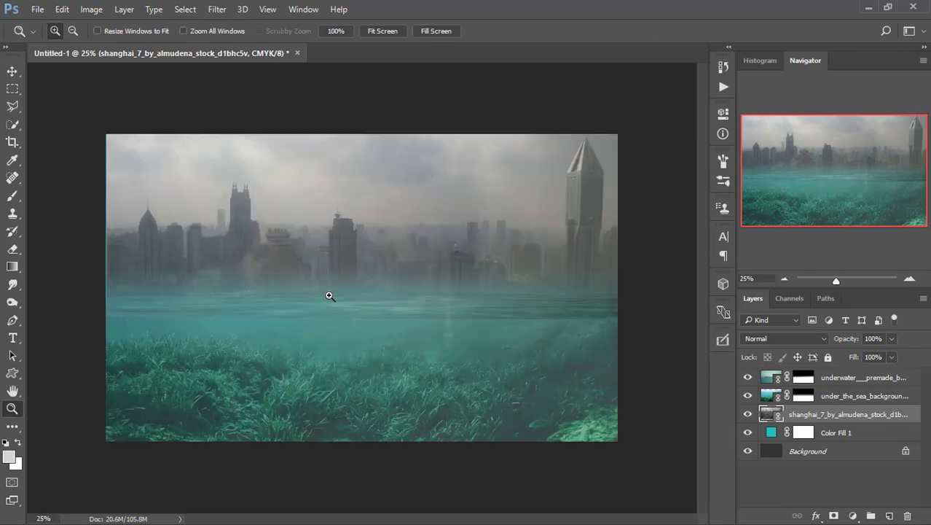
key(ctrl+t)
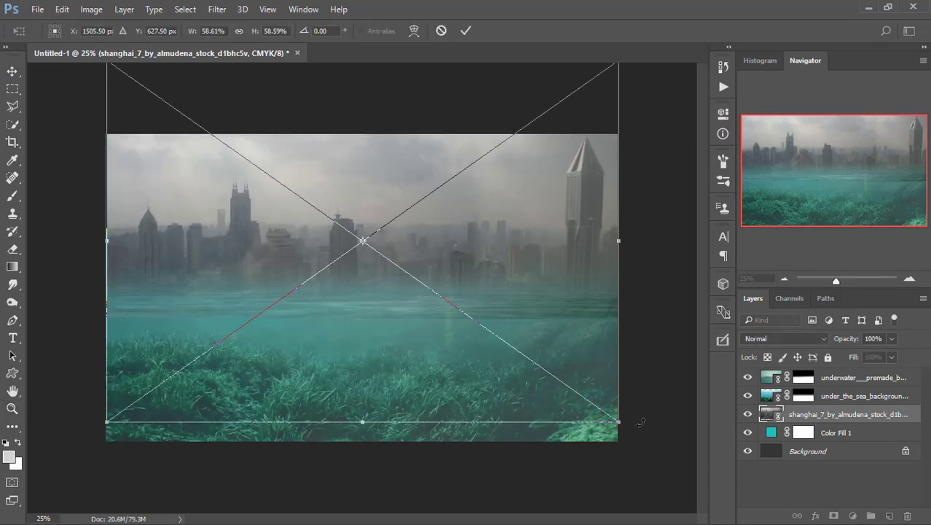
drag(620, 421, 623, 424)
key(Return)
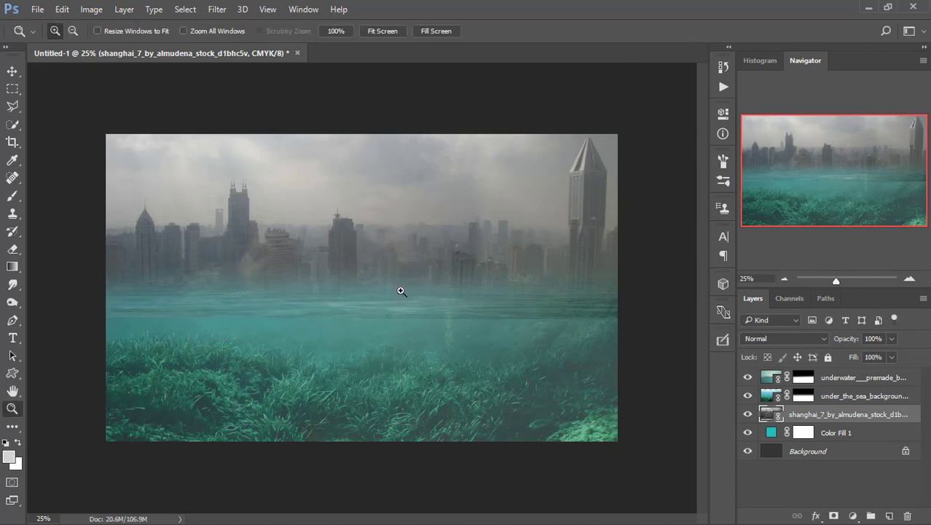
click(852, 515)
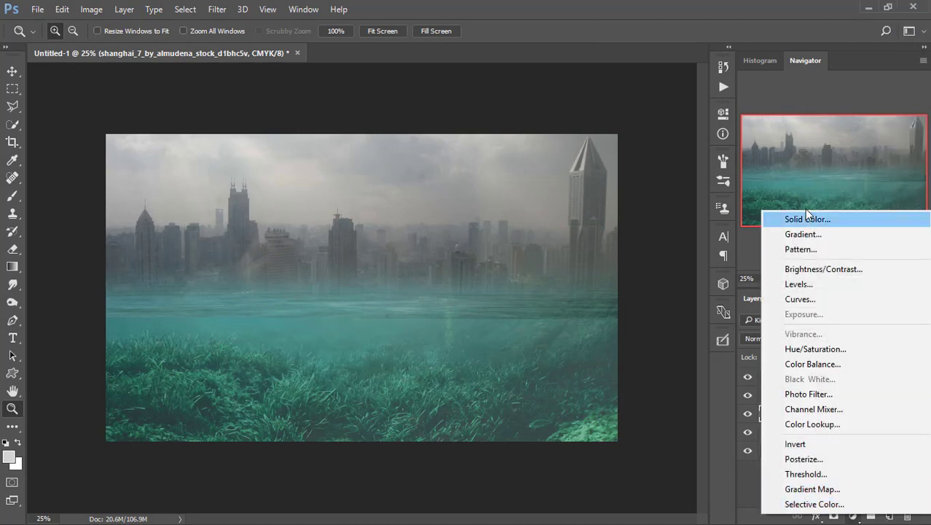
click(813, 349)
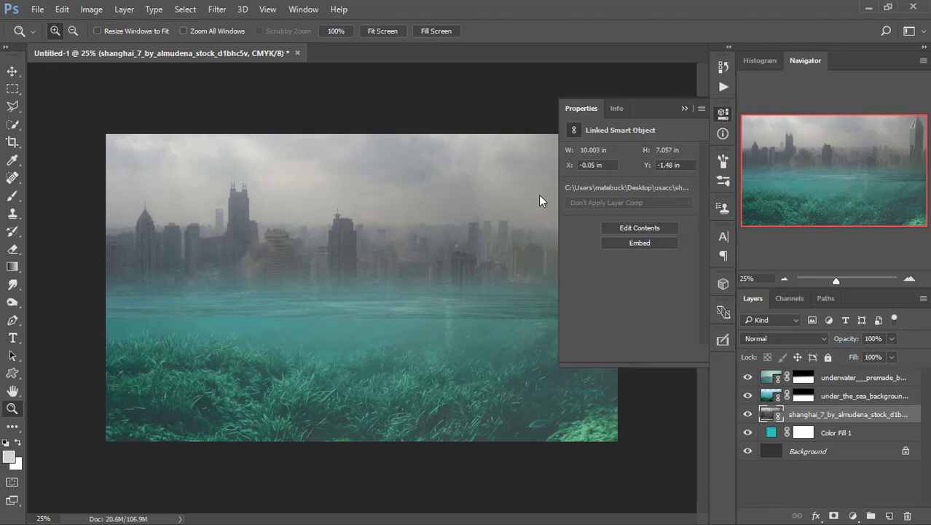
click(683, 109)
right_click(875, 417)
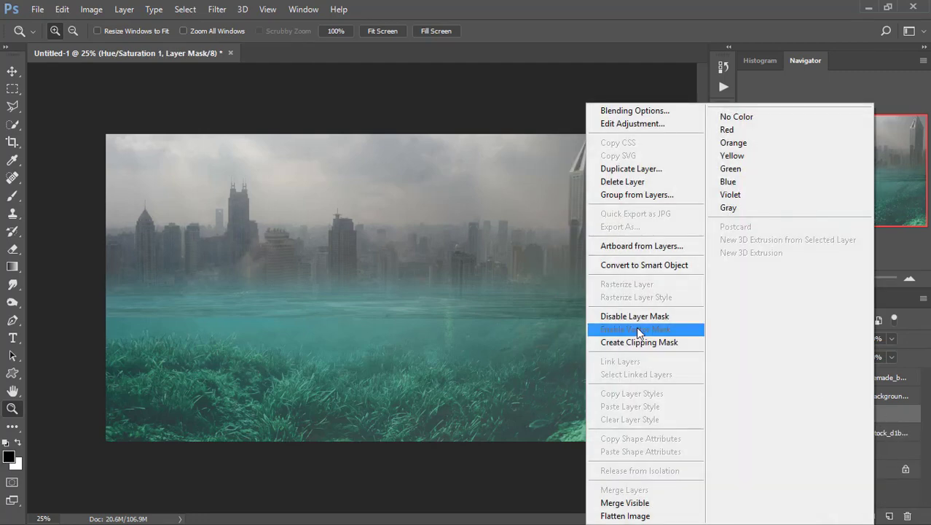
click(695, 5)
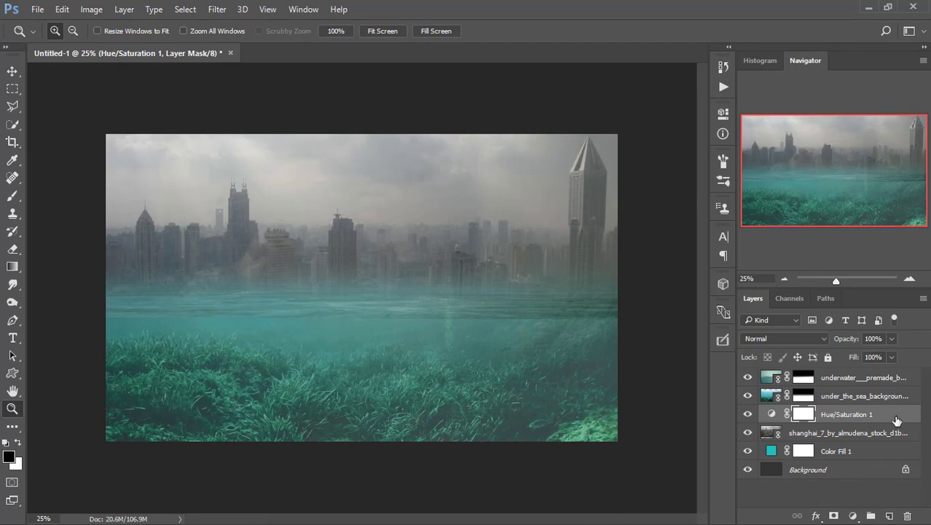
drag(896, 420, 907, 515)
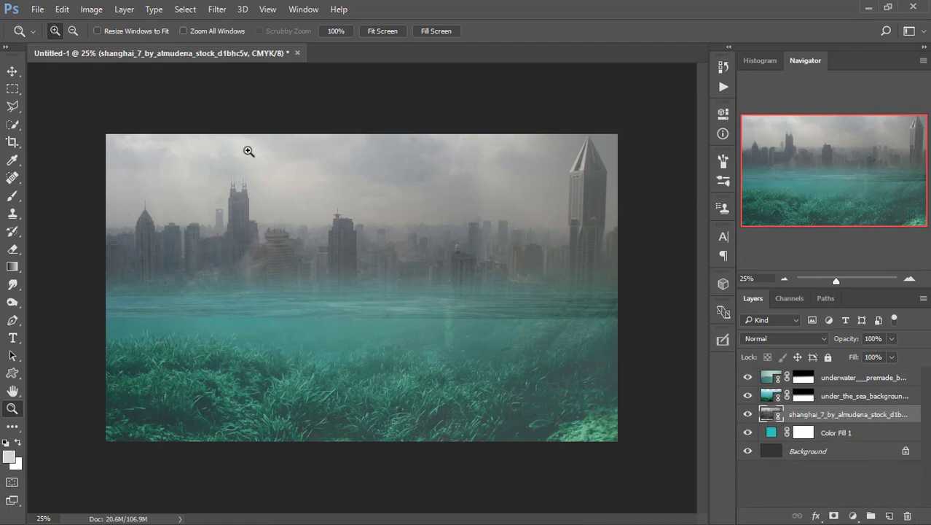
Step: Apply a Hue/Saturation adjustment directly to the Shanghai layer with hue -5 and saturation -15
click(91, 9)
mouse_move(197, 46)
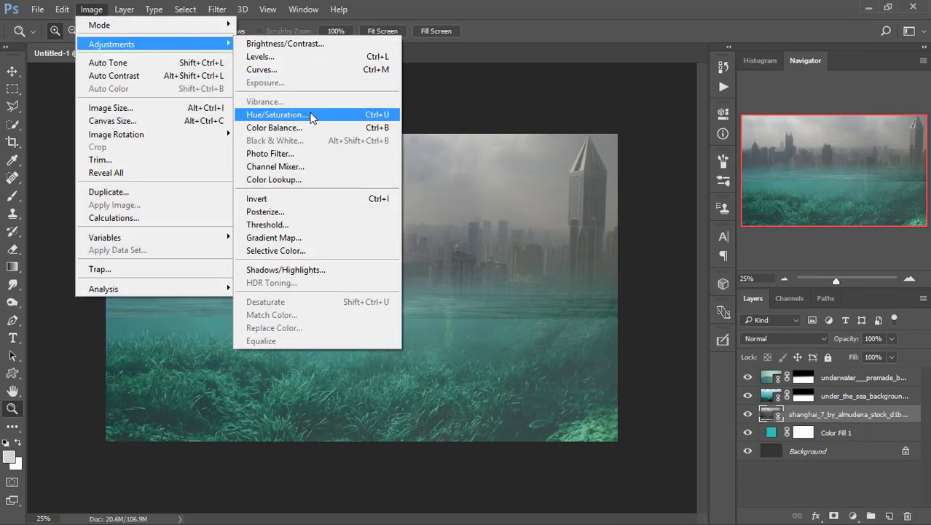
click(311, 117)
mouse_move(573, 238)
mouse_down()
mouse_move(554, 232)
mouse_move(581, 231)
mouse_move(571, 232)
mouse_up()
drag(588, 146, 803, 149)
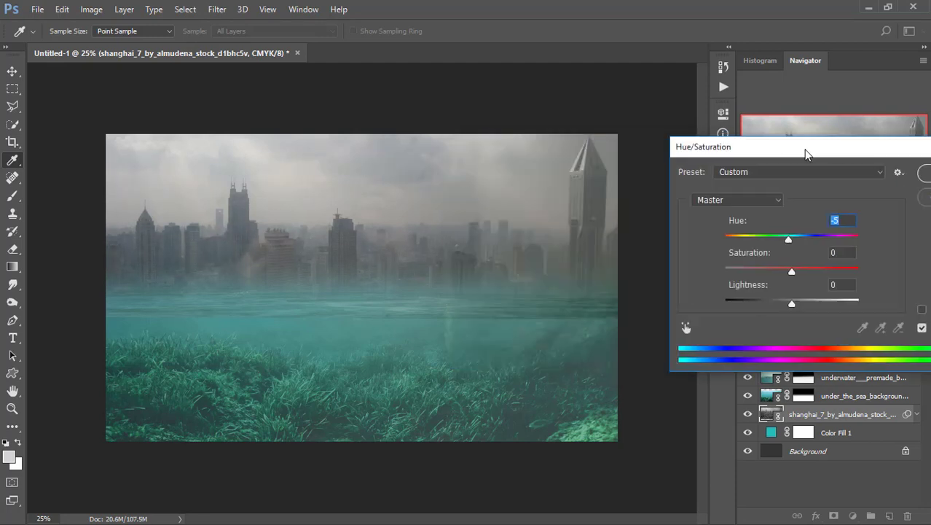
mouse_move(786, 236)
mouse_down()
mouse_move(754, 240)
mouse_move(804, 238)
mouse_move(781, 233)
mouse_up()
drag(788, 270, 787, 241)
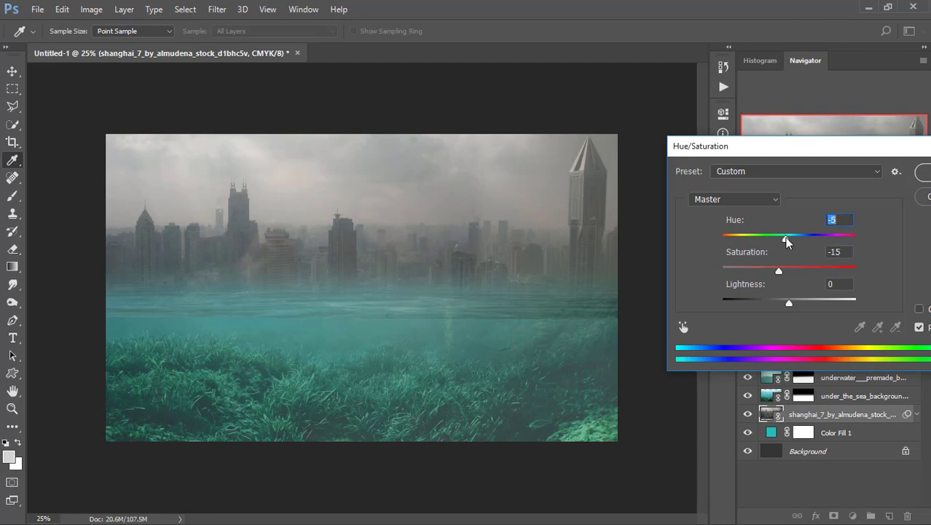
drag(836, 145, 787, 141)
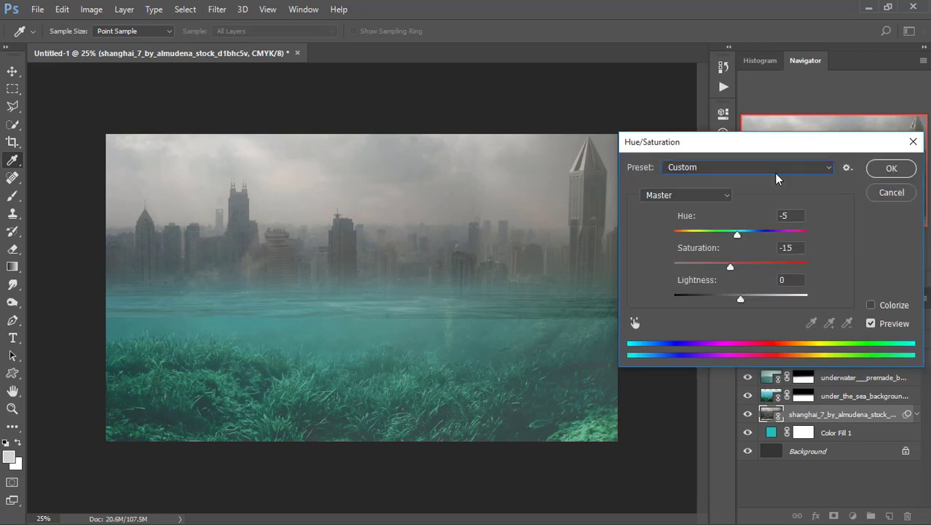
click(894, 170)
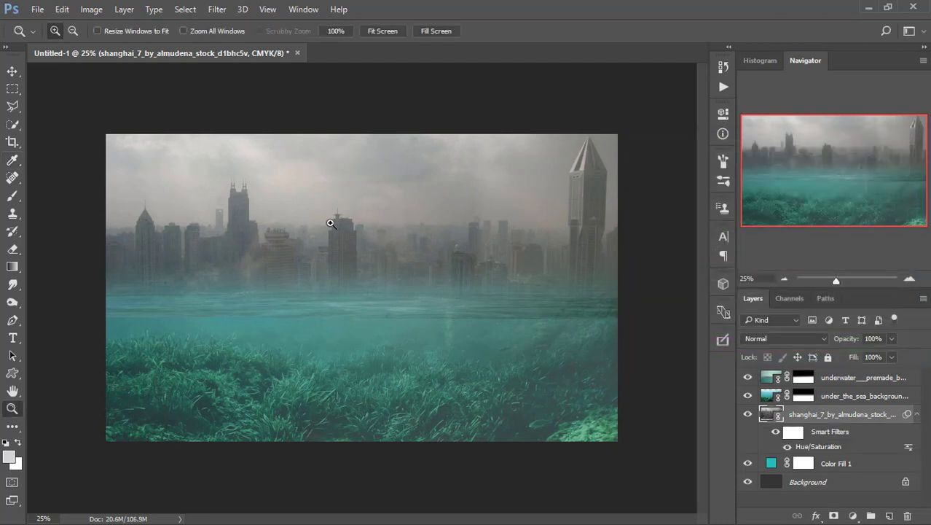
click(91, 9)
mouse_move(111, 44)
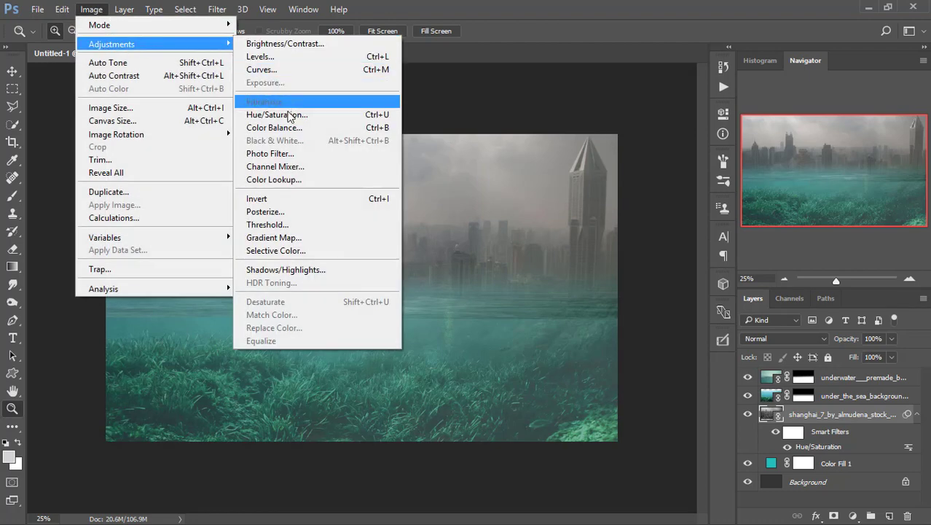
click(290, 127)
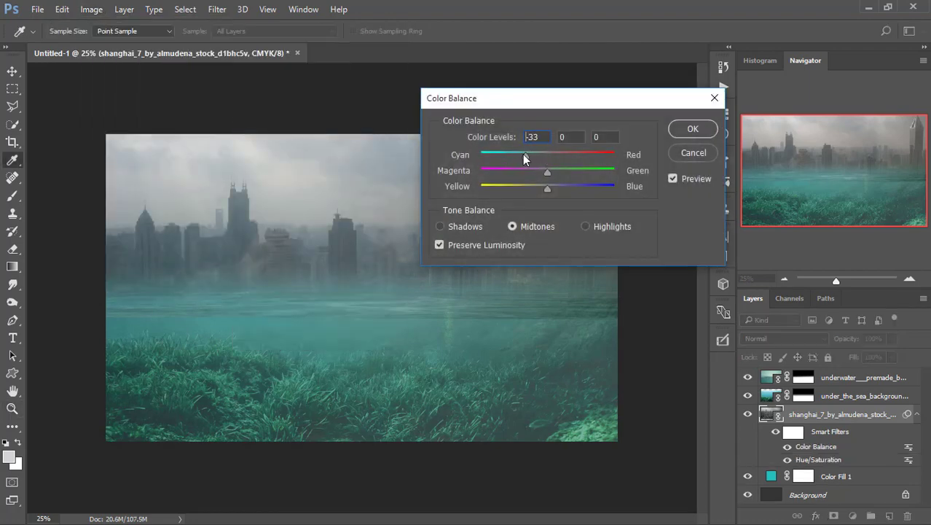
drag(496, 155, 501, 156)
drag(509, 158, 502, 158)
drag(548, 98, 631, 100)
click(524, 226)
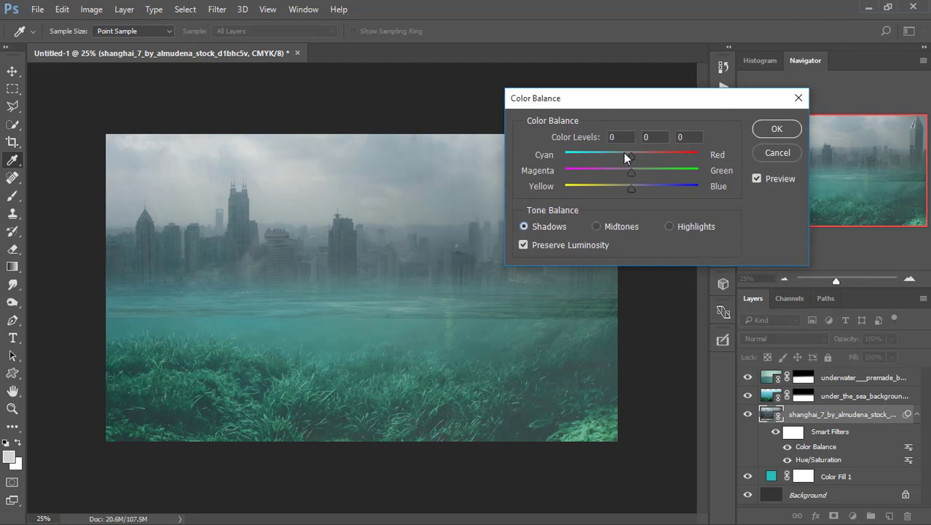
drag(623, 154, 604, 153)
click(669, 226)
click(761, 154)
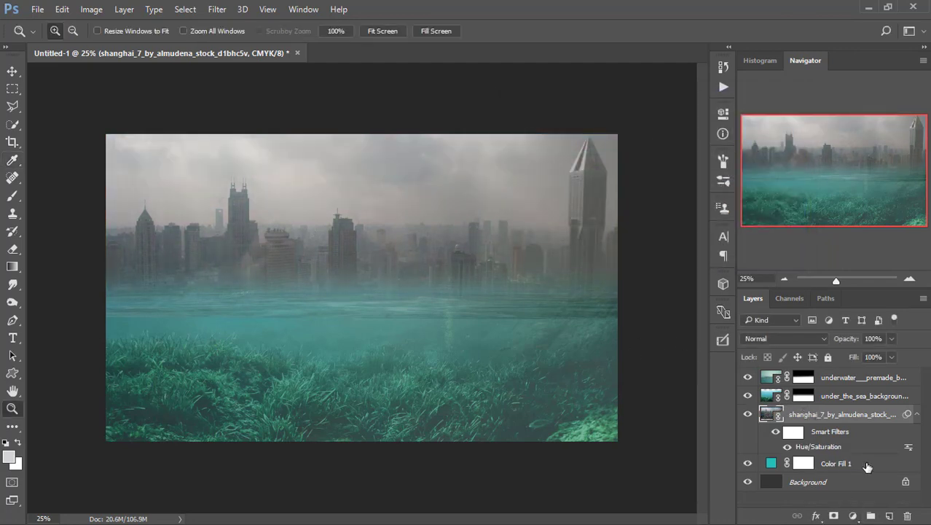
Step: Lower the Shanghai layer's opacity to 84% so the teal fill tints the city and sky
click(891, 338)
drag(881, 356, 876, 357)
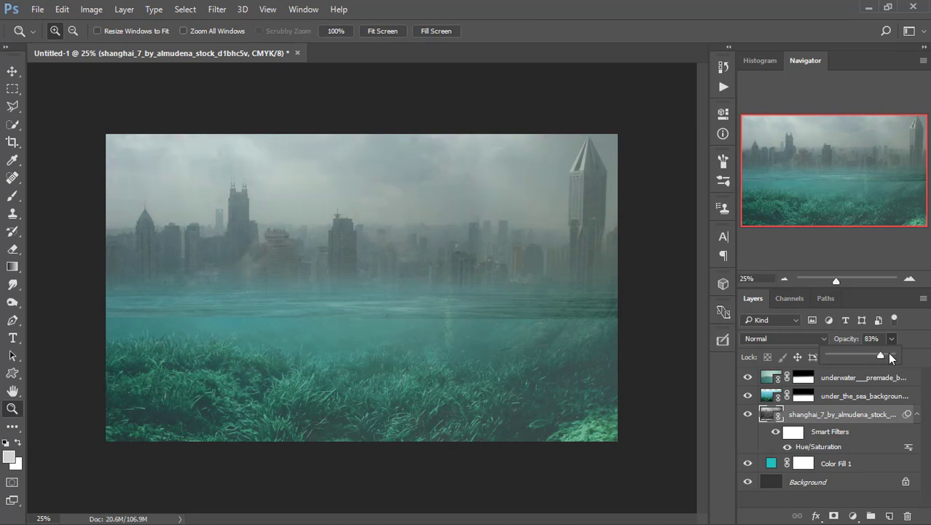
drag(890, 356, 900, 357)
Step: Apply a slight Gaussian Blur to the Shanghai layer so the skyline softens into the distance
click(222, 15)
mouse_move(265, 163)
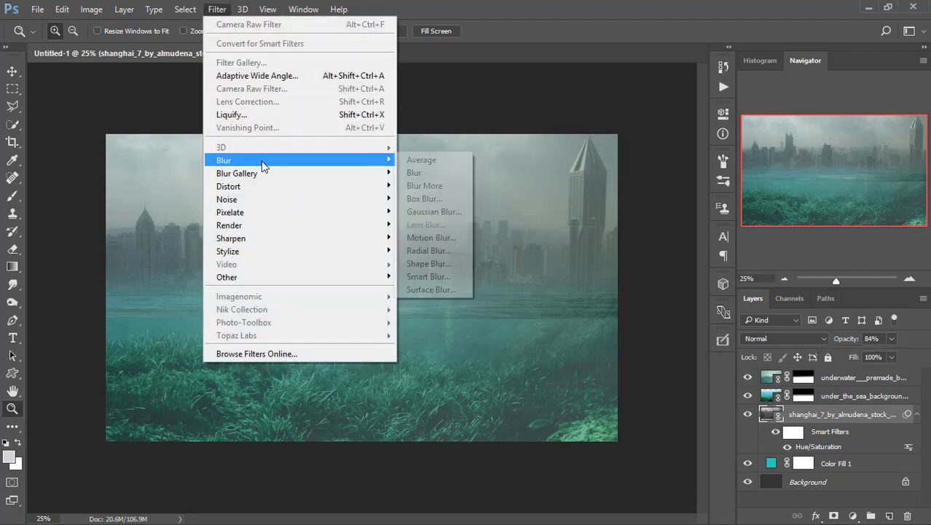
click(433, 211)
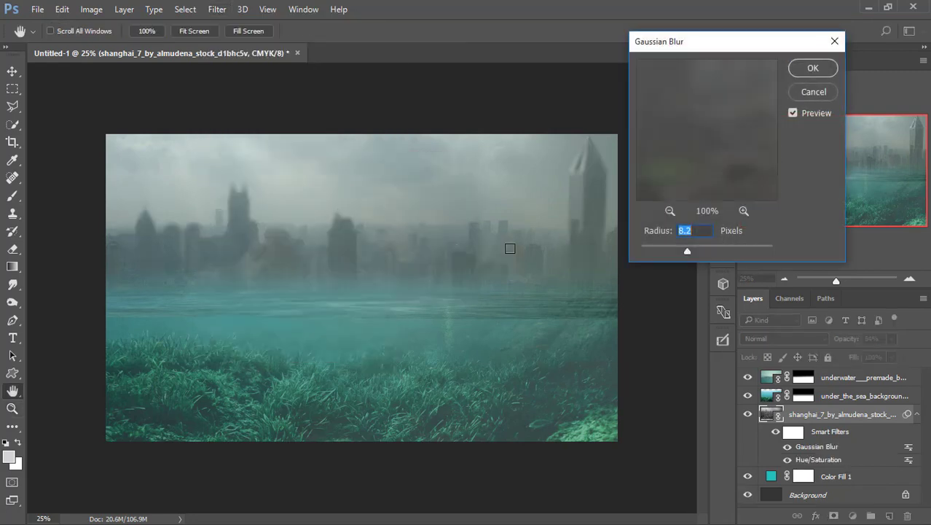
drag(702, 253, 662, 252)
click(809, 68)
Step: Lower the Shanghai layer's opacity to 80%
key(z)
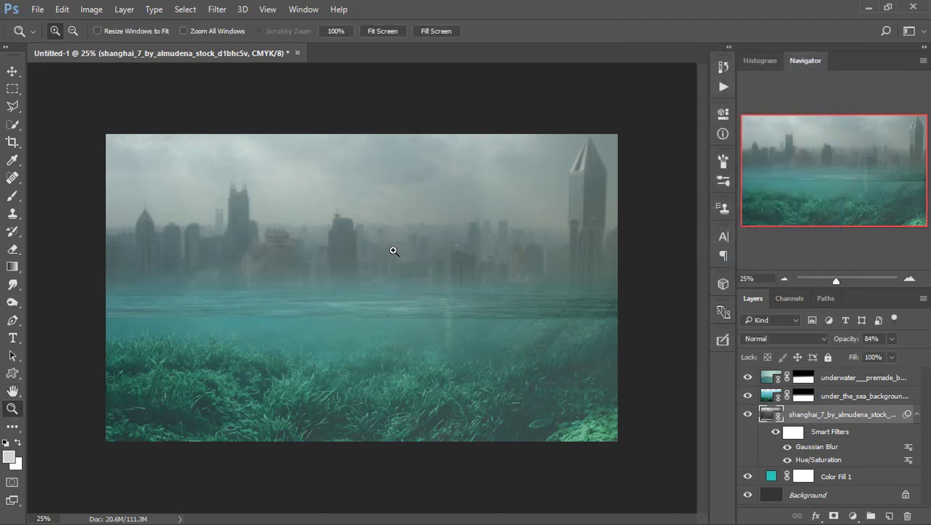
click(343, 250)
click(831, 281)
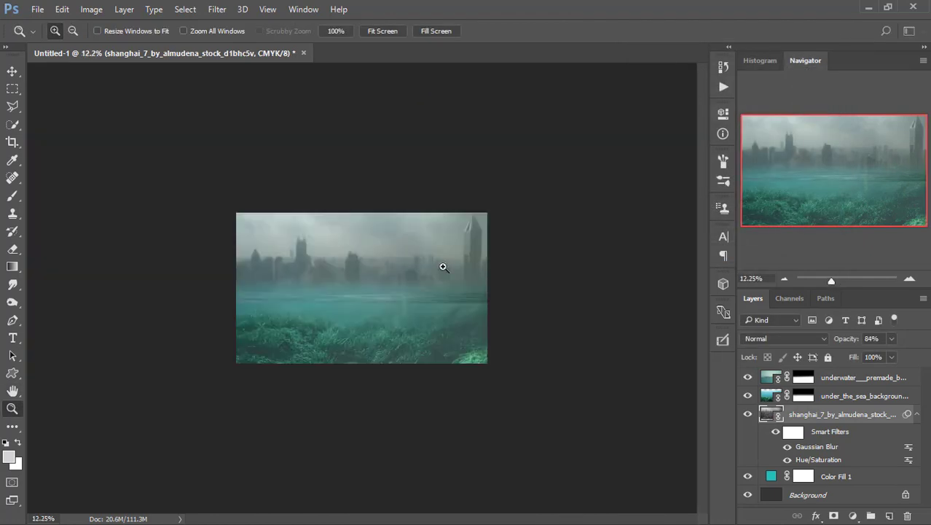
click(332, 272)
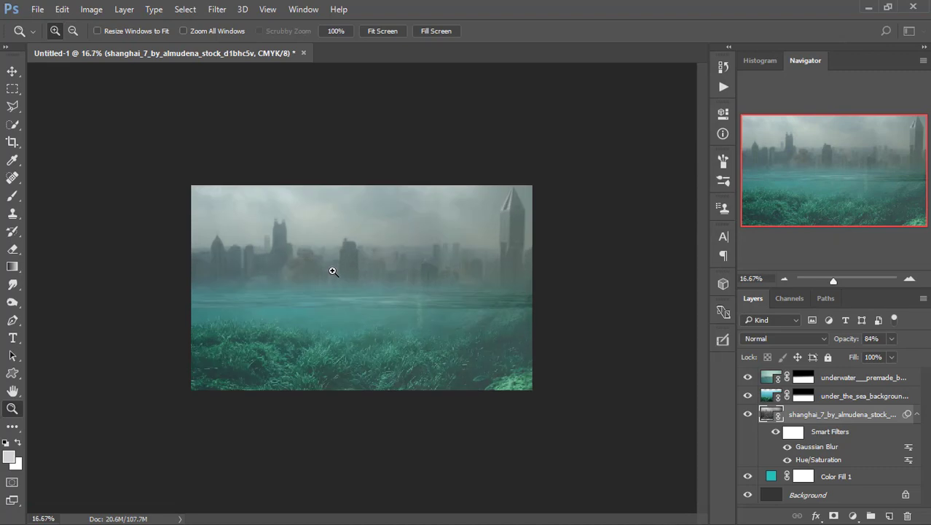
click(747, 414)
click(747, 414)
click(331, 255)
click(872, 338)
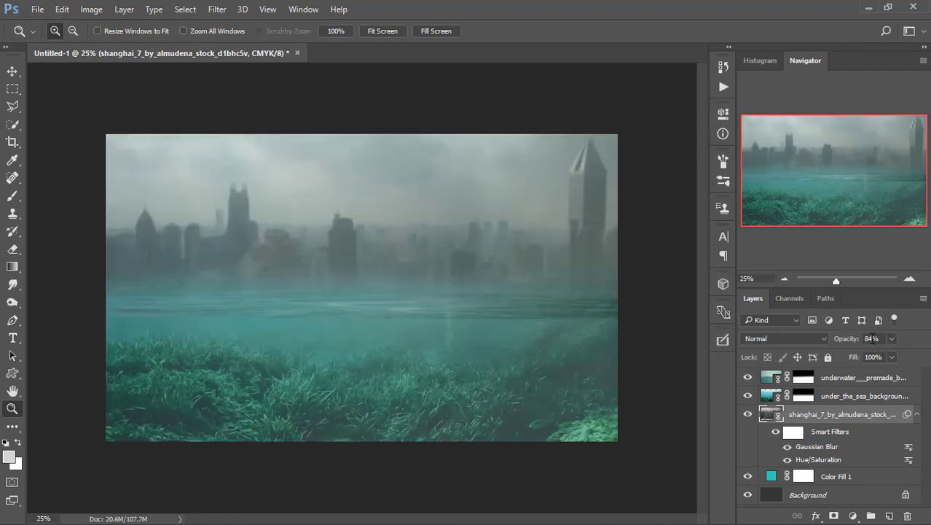
text(80)
click(852, 515)
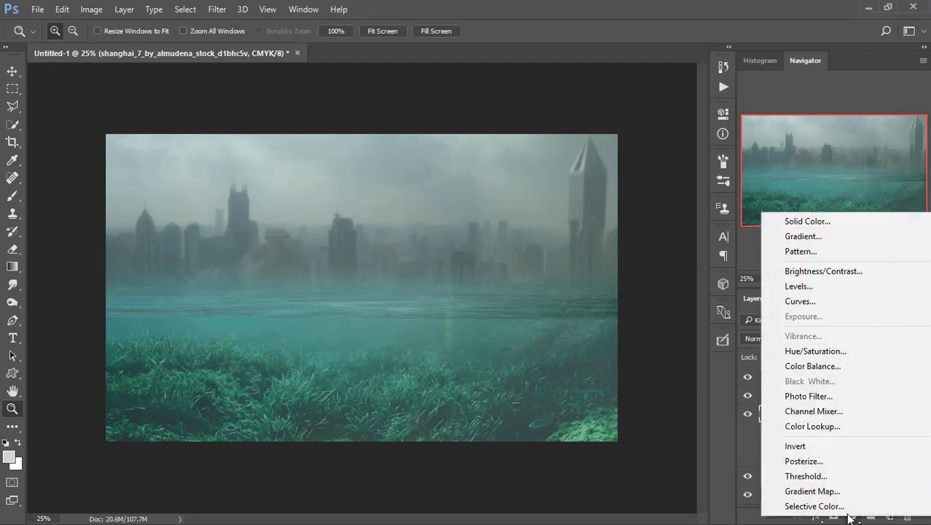
click(767, 6)
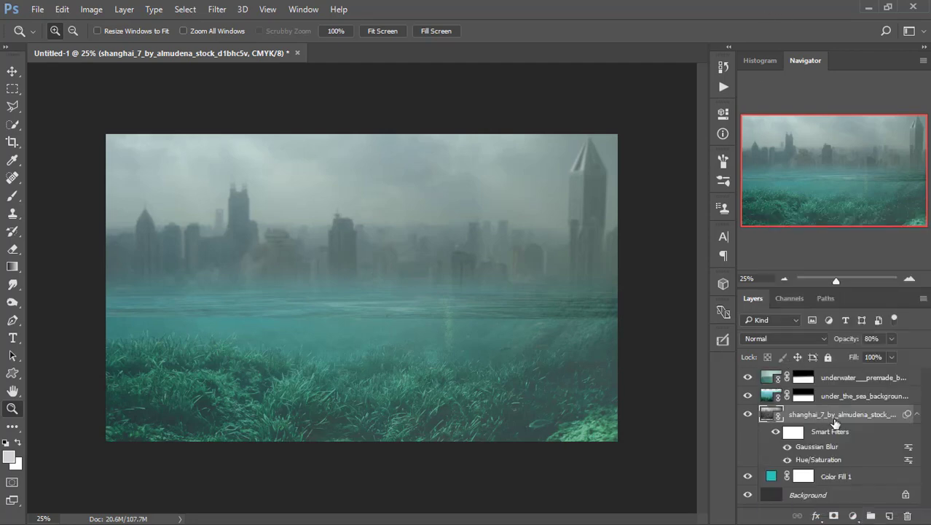
Step: Apply a Color Balance adjustment to the Shanghai layer with Cyan/Red at -30 in the midtones
click(89, 9)
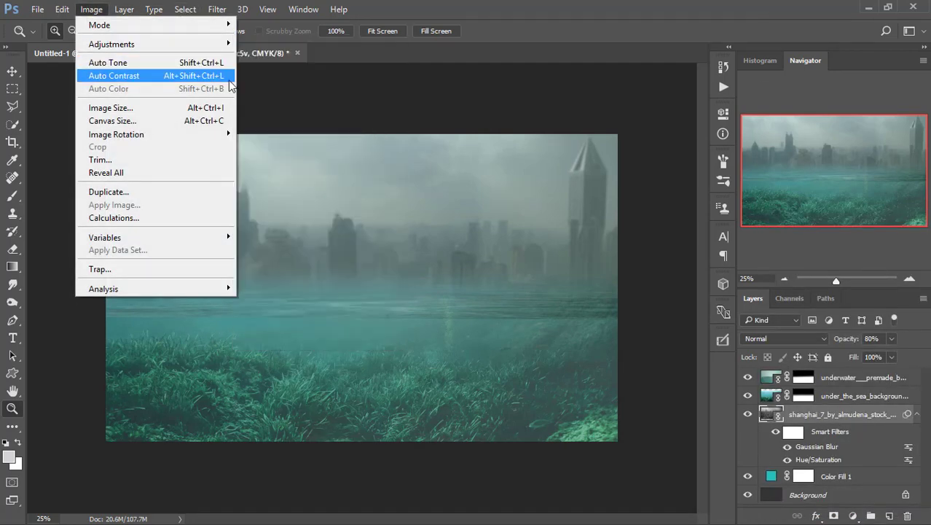
mouse_move(202, 46)
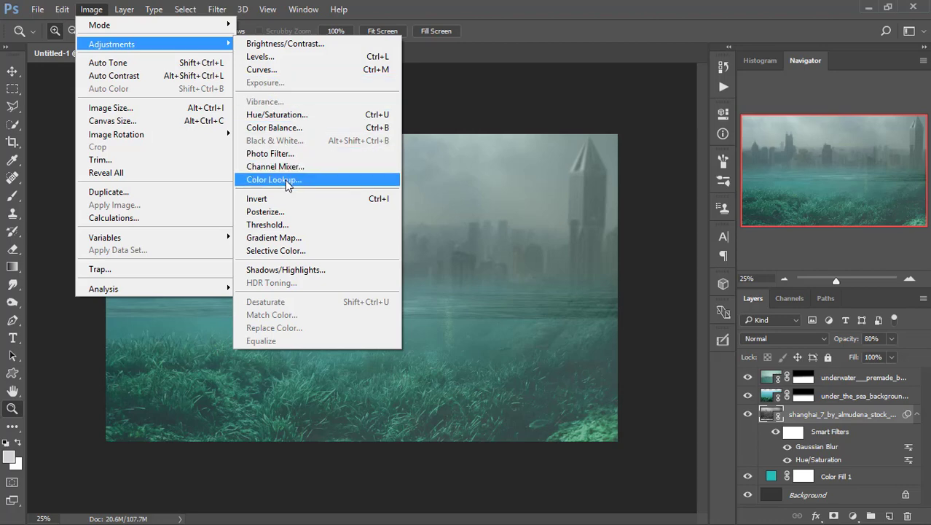
click(286, 131)
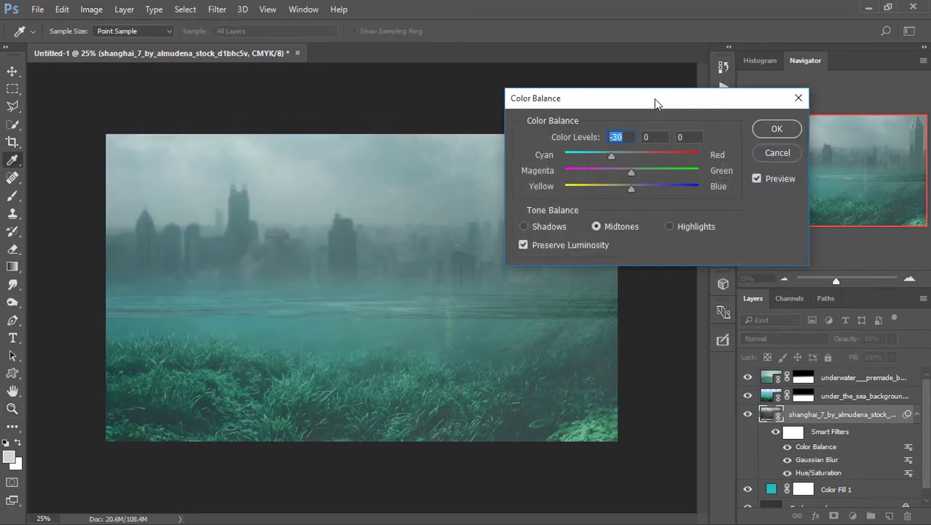
drag(654, 104, 601, 238)
click(721, 262)
Step: Examine the blended scene at different zoom levels and compare it with and without the topmost underwater layer
key(z)
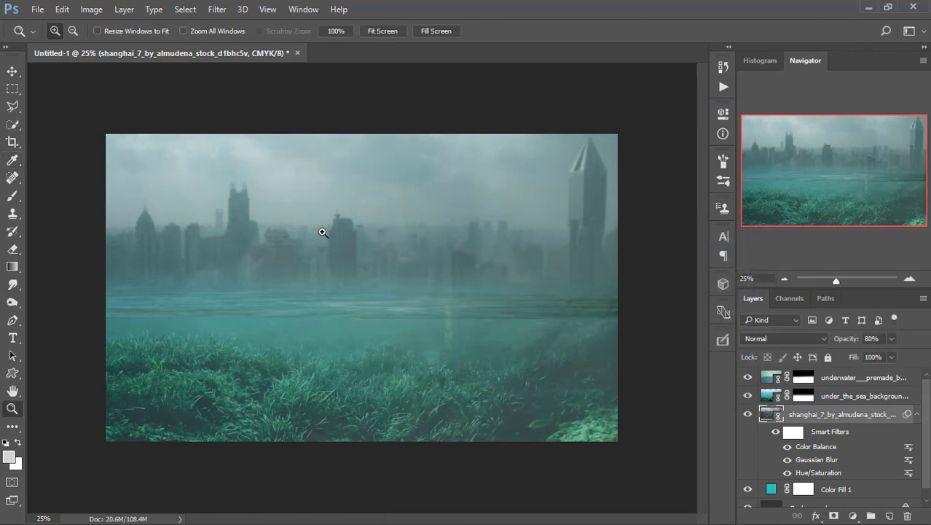
click(322, 232)
drag(839, 281, 834, 281)
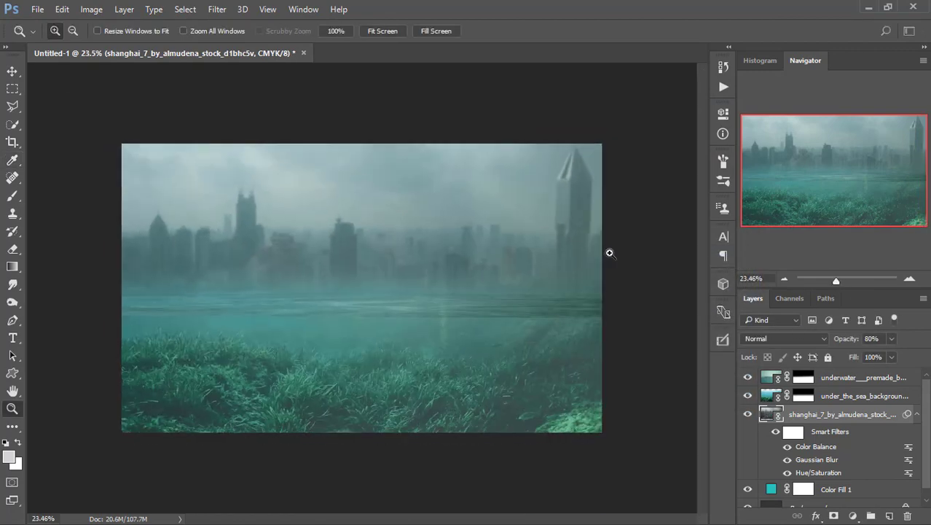
click(369, 243)
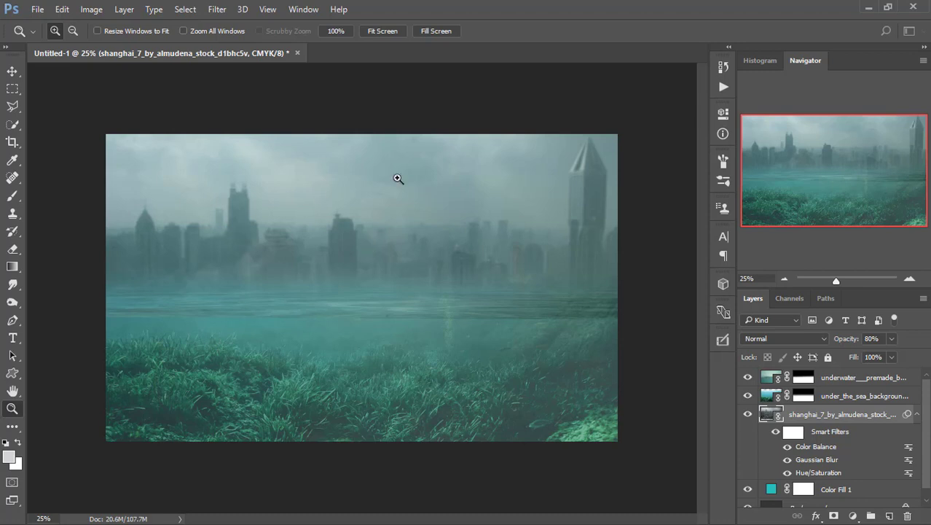
scroll(828, 395, down, 1)
scroll(821, 384, up, 1)
click(747, 377)
click(748, 378)
click(747, 378)
click(748, 377)
drag(737, 378, 741, 378)
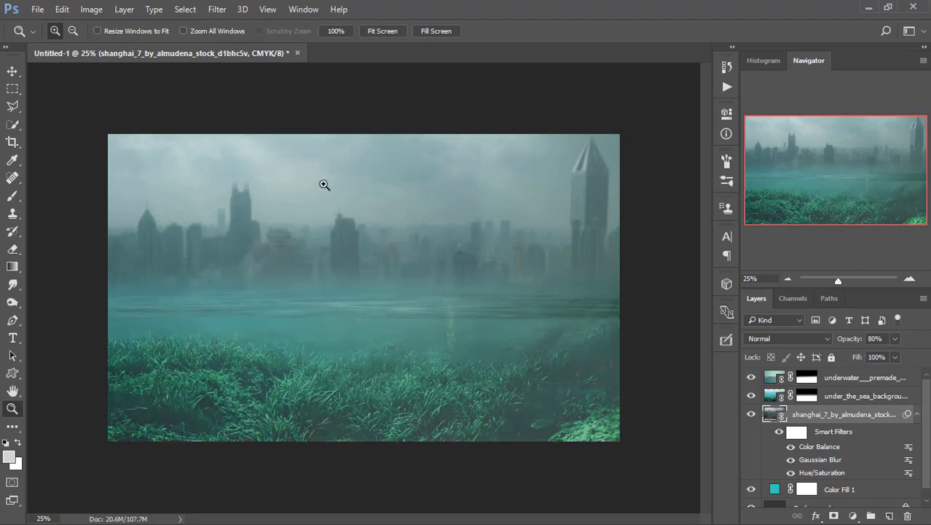
Step: Open the stock photo of the woman and child holding hands, seen from behind, in its own document
click(36, 10)
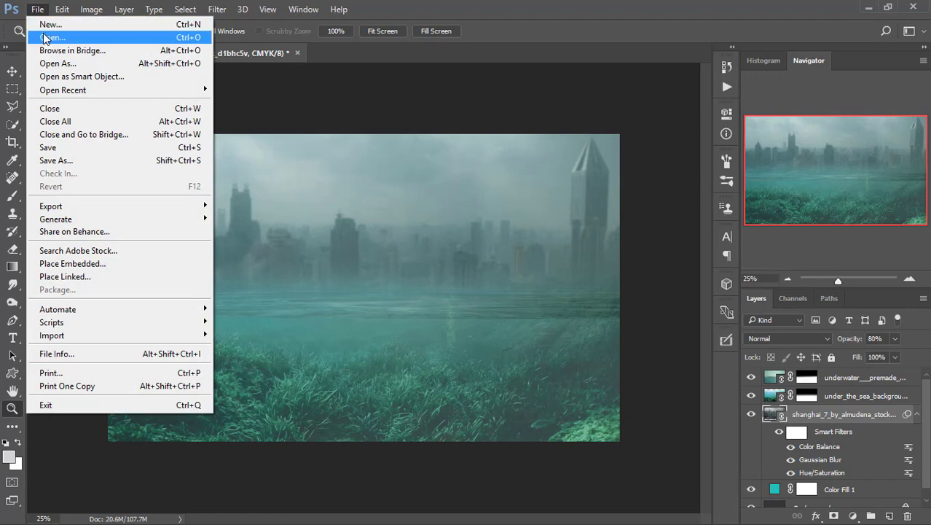
click(45, 37)
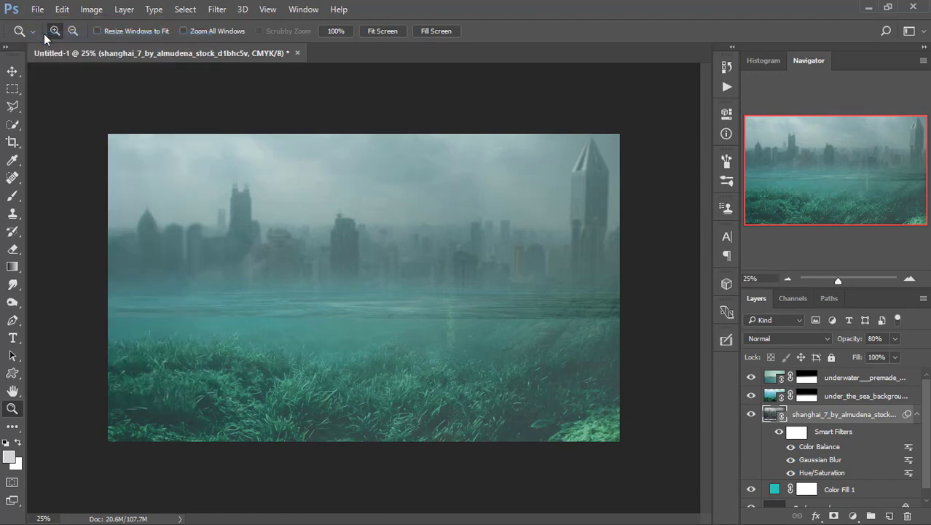
click(166, 109)
click(812, 411)
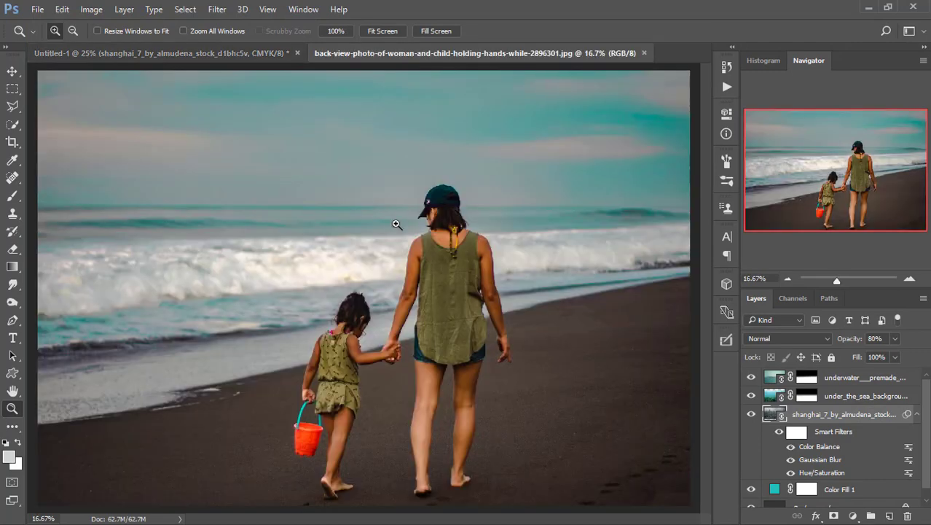
Step: Duplicate the photo's Background layer and hide the original
click(445, 235)
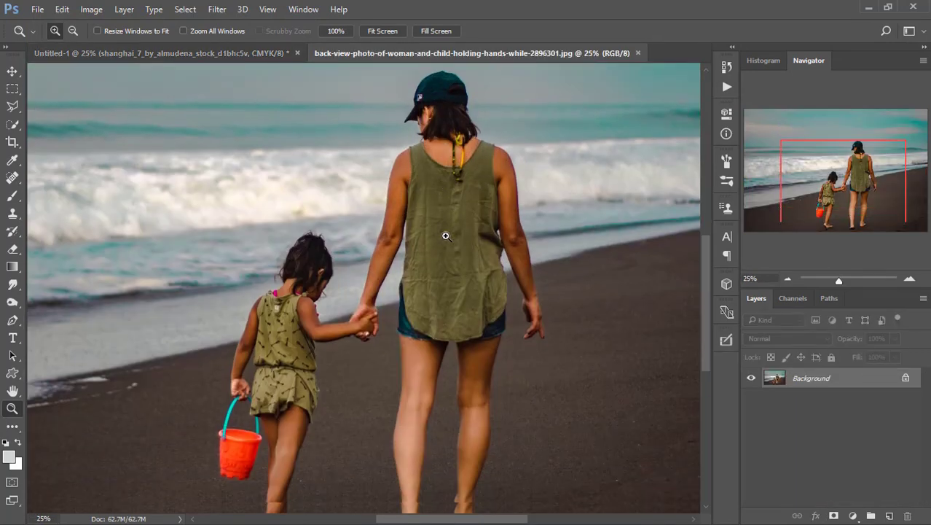
scroll(524, 251, up, 3)
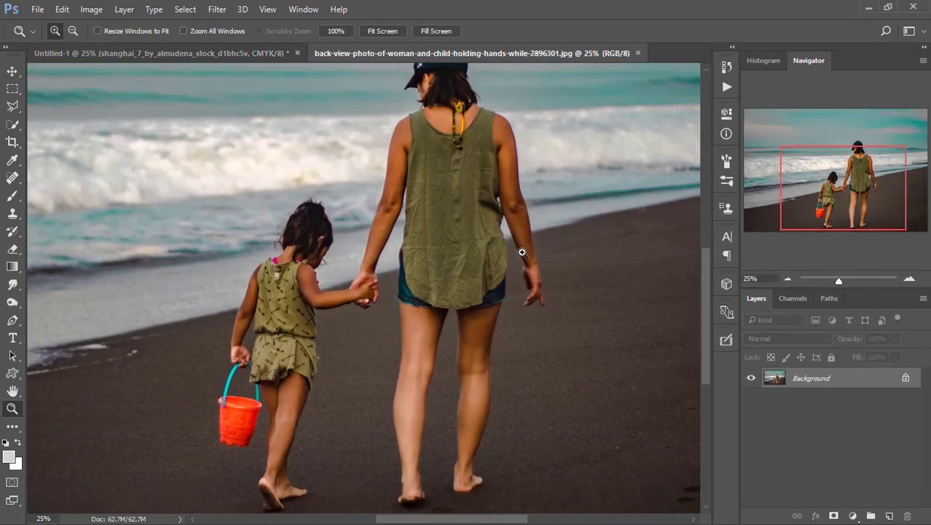
scroll(542, 267, up, 2)
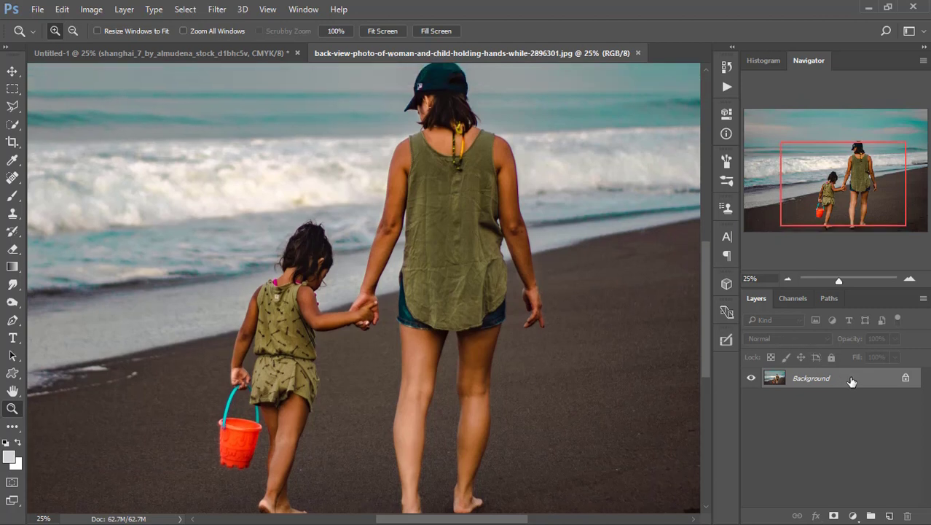
drag(851, 381, 888, 515)
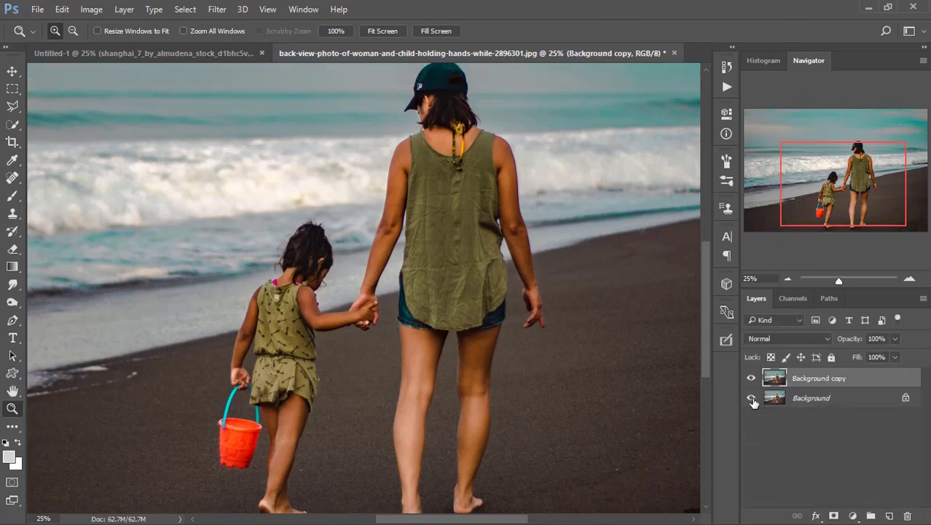
click(752, 401)
scroll(484, 248, up, 3)
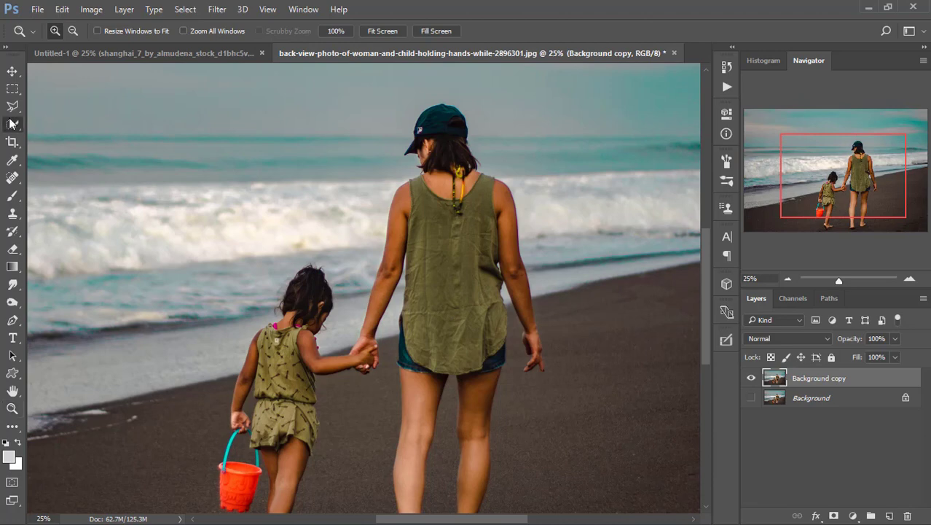
Step: Start a Pen tool path around the toes and sole of the woman's right foot
click(11, 124)
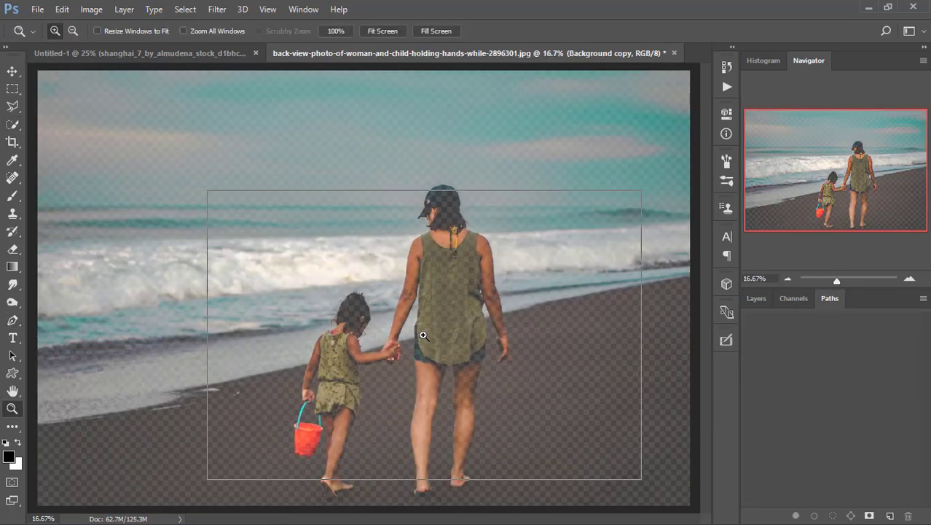
drag(422, 332, 484, 367)
scroll(488, 379, up, 2)
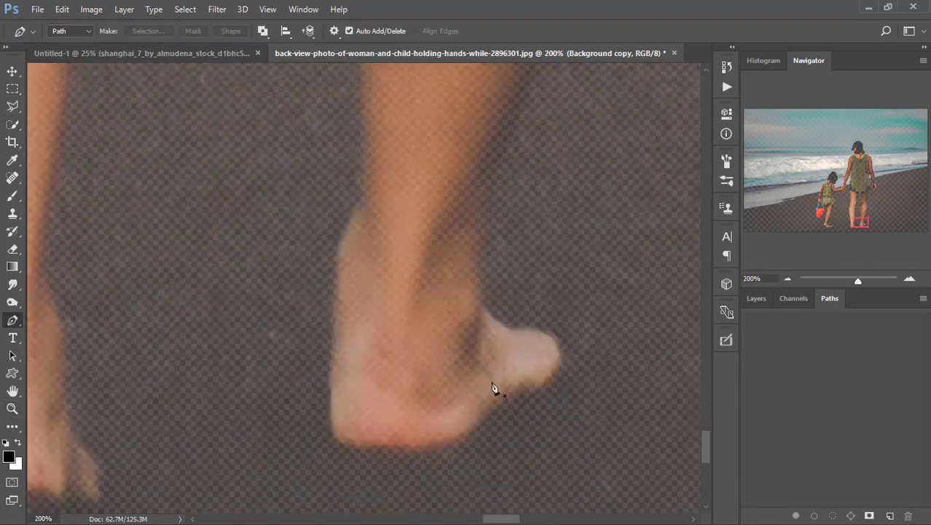
scroll(493, 383, down, 2)
click(555, 284)
drag(539, 334, 452, 421)
alt+click(539, 335)
alt+click(477, 371)
mouse_move(339, 385)
mouse_down()
mouse_move(280, 350)
mouse_move(403, 463)
mouse_up()
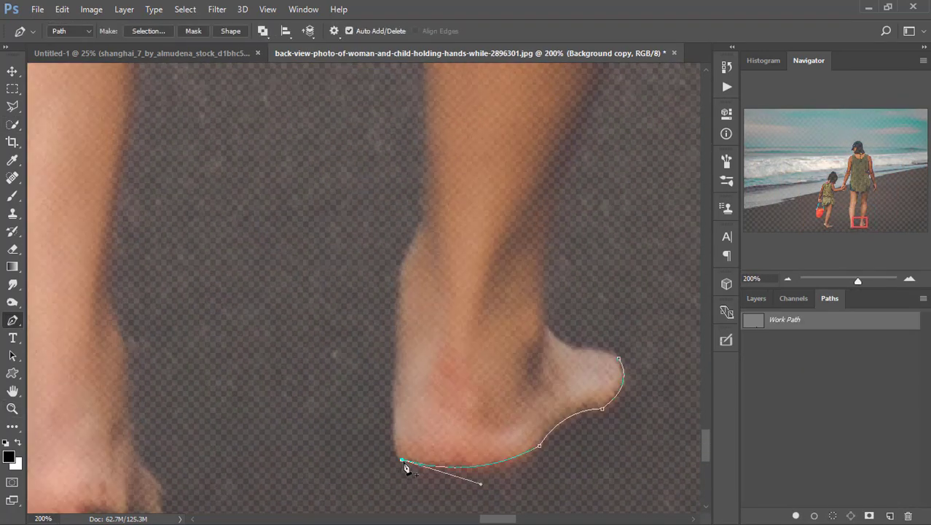
Step: Continue the path from the right heel up the inner edge of the woman's right leg to the crotch
drag(426, 219, 477, 112)
alt+click(426, 218)
drag(513, 190, 530, 503)
drag(449, 145, 462, 71)
drag(504, 121, 499, 481)
drag(459, 259, 468, 217)
alt+click(459, 259)
alt+click(456, 262)
drag(475, 289, 478, 254)
click(475, 276)
click(465, 229)
click(412, 220)
Step: Trace the path down the inner edge of the woman's left leg to the ankle
drag(408, 169, 394, 240)
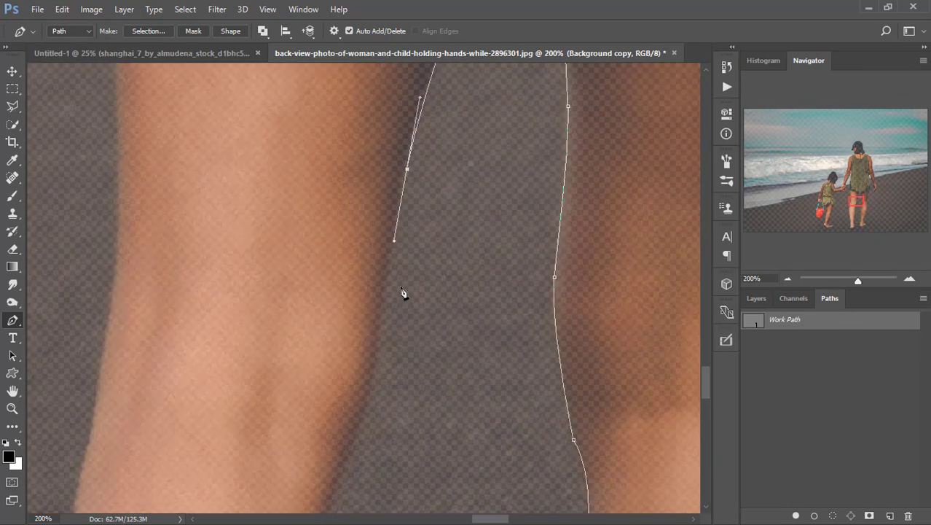
drag(391, 347, 375, 410)
drag(364, 451, 487, 237)
drag(442, 311, 436, 392)
drag(437, 401, 470, 201)
drag(458, 356, 448, 412)
drag(448, 415, 442, 213)
drag(424, 331, 396, 89)
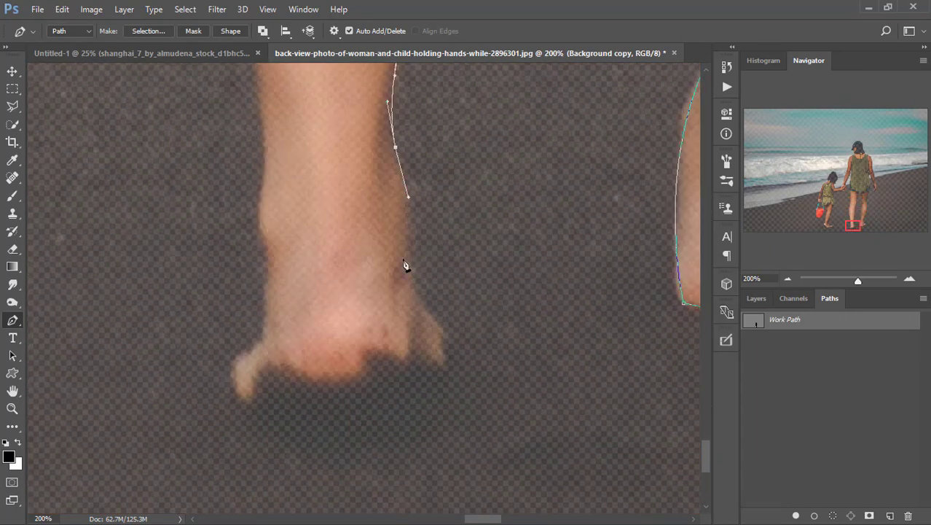
Step: Extend the path along the inner edge of the woman's left foot down to the toes
click(416, 272)
click(424, 306)
click(440, 328)
click(447, 345)
click(446, 365)
click(413, 370)
click(357, 377)
click(291, 380)
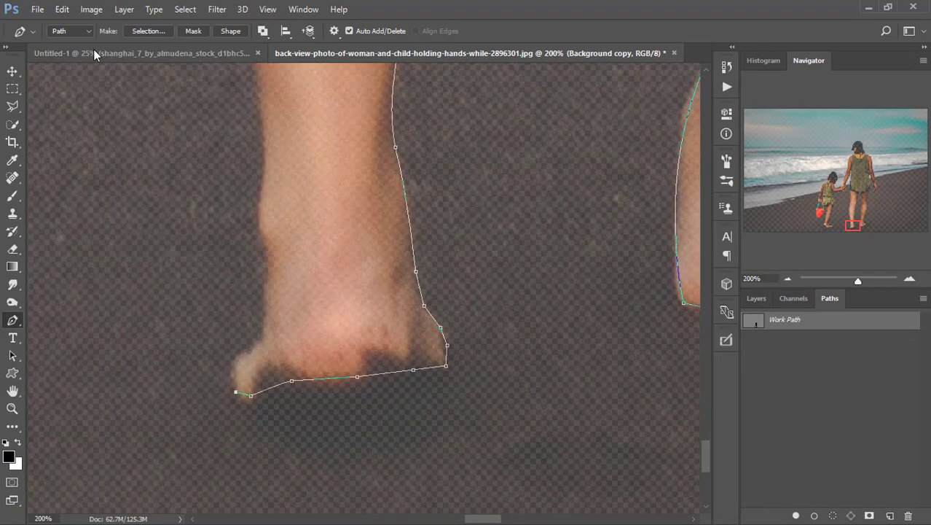
click(62, 9)
click(96, 54)
click(62, 8)
click(95, 53)
Step: Trace a curved path beneath the woman's left foot, around the outer toe and up to the ankle
mouse_move(345, 399)
mouse_down()
mouse_move(284, 396)
mouse_move(234, 417)
mouse_up()
alt+click(248, 411)
drag(260, 340, 315, 313)
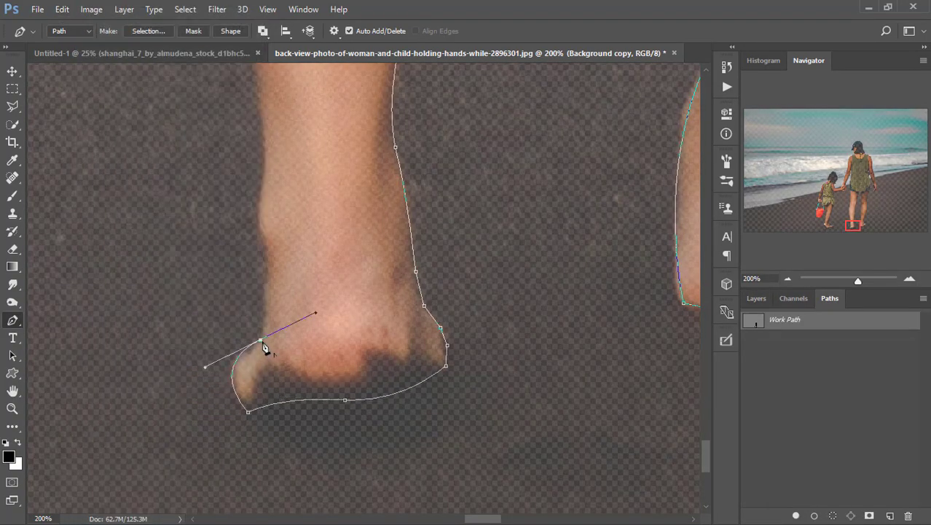
alt+click(260, 340)
drag(270, 204, 304, 317)
drag(298, 305, 359, 412)
Step: Continue the path up the outer edge of the woman's left leg toward the shorts
drag(332, 287, 321, 237)
drag(328, 117, 407, 466)
drag(372, 220, 426, 172)
drag(444, 116, 523, 470)
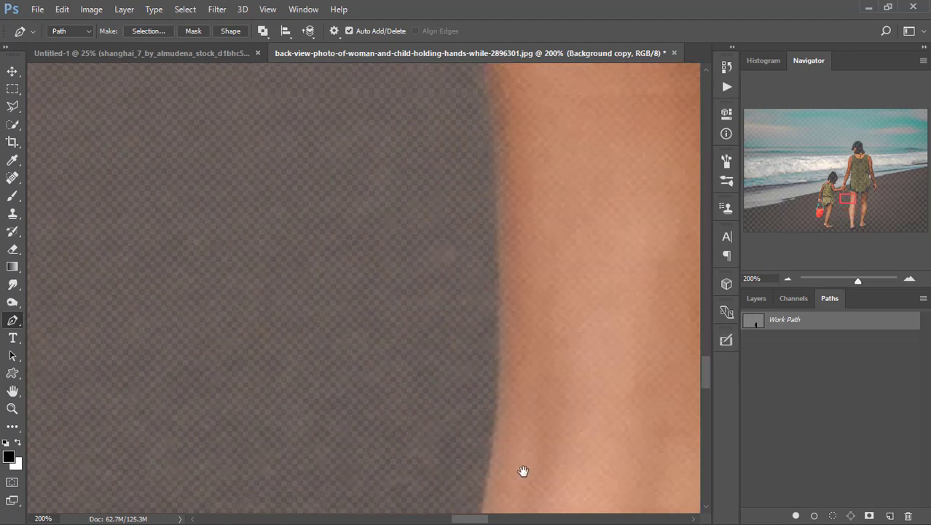
drag(500, 252, 526, 462)
click(508, 196)
drag(508, 201, 566, 430)
Step: Trace the hem and outer edge of the woman's shorts up to where they meet the blouse
drag(561, 349, 600, 312)
alt+click(561, 349)
click(557, 282)
drag(557, 283, 609, 478)
drag(615, 358, 616, 348)
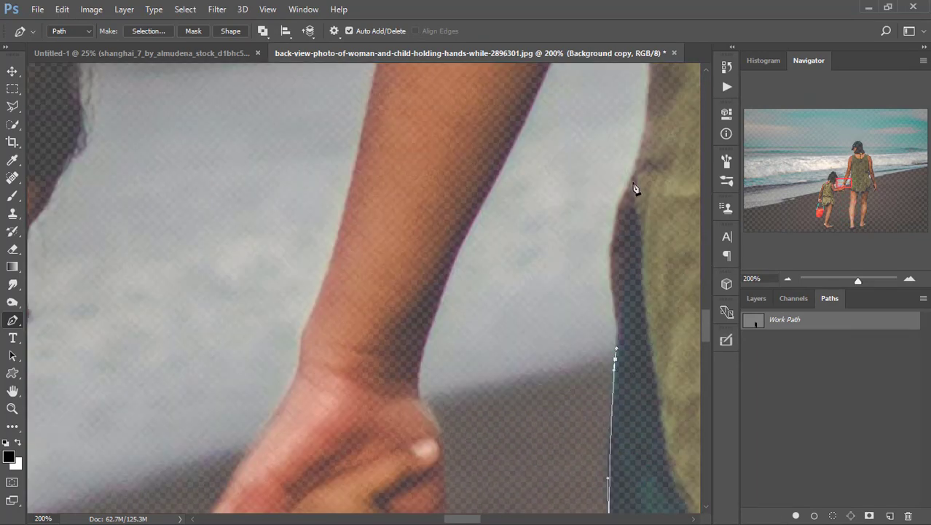
drag(633, 186, 559, 177)
Step: Continue the path up the blouse's edge to the point where the woman's left arm touches it
drag(551, 167, 611, 313)
drag(611, 166, 583, 284)
drag(580, 222, 586, 195)
drag(587, 95, 582, 284)
click(578, 245)
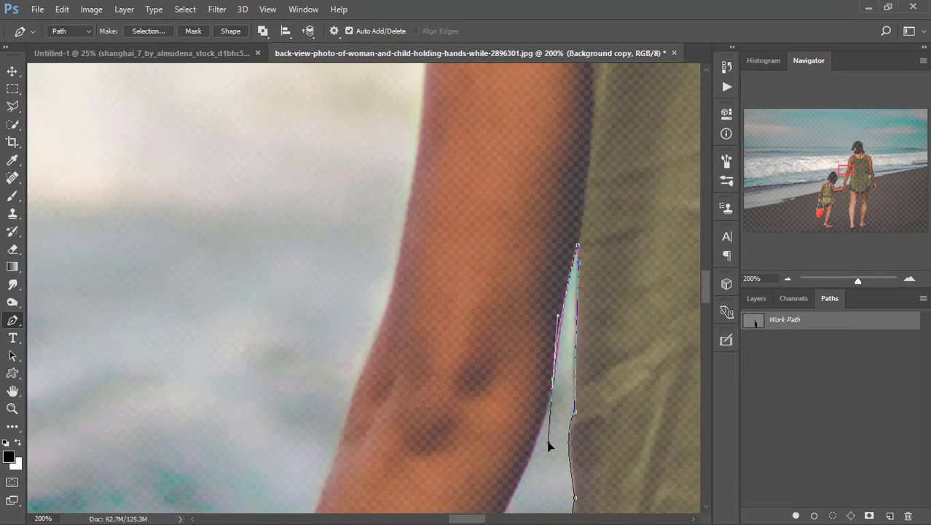
Step: Trace the path down the inner edge of the woman's left arm to the wrist
drag(549, 443, 548, 445)
drag(528, 419, 530, 265)
drag(517, 334, 460, 221)
drag(449, 279, 335, 267)
drag(307, 350, 305, 383)
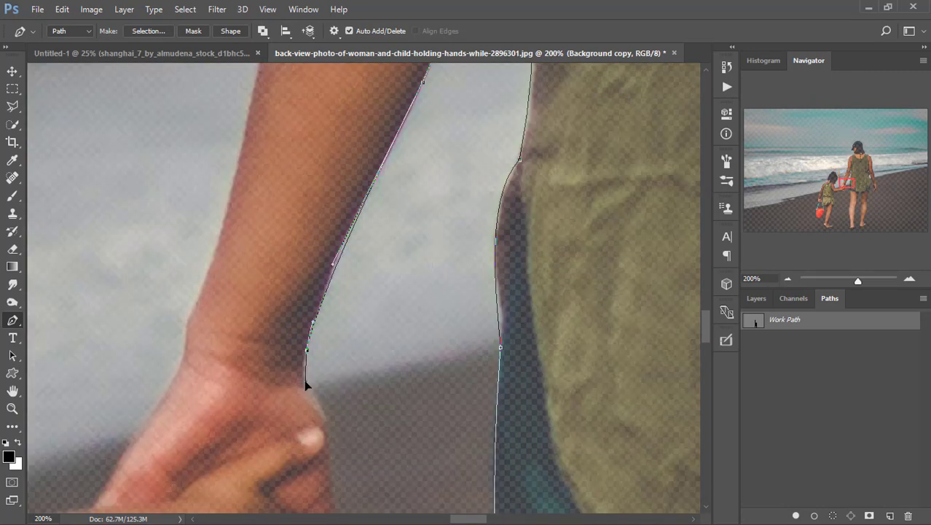
Step: Continue the path around the woman's left wrist and down the outer edge of her hand to the fingertips
drag(331, 461, 351, 353)
drag(351, 353, 364, 414)
key(ctrl+z)
click(338, 292)
click(347, 328)
click(353, 381)
drag(402, 304, 448, 170)
click(401, 313)
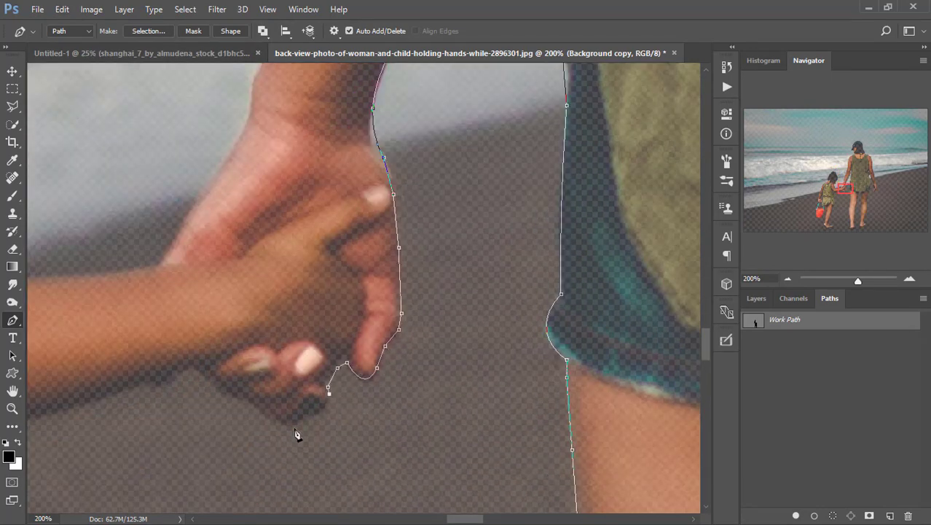
Step: Trace the path beneath the clasped fingers and along the underside of the child's arm to the outfit
drag(292, 425, 252, 411)
click(238, 403)
drag(191, 367, 672, 364)
click(547, 404)
click(478, 421)
click(420, 427)
drag(349, 323, 365, 145)
Step: Continue the path down the side of the child's outfit, following the fabric folds below the waist
drag(386, 312, 407, 218)
click(410, 305)
drag(381, 350, 409, 222)
click(425, 253)
click(432, 302)
click(439, 325)
click(451, 349)
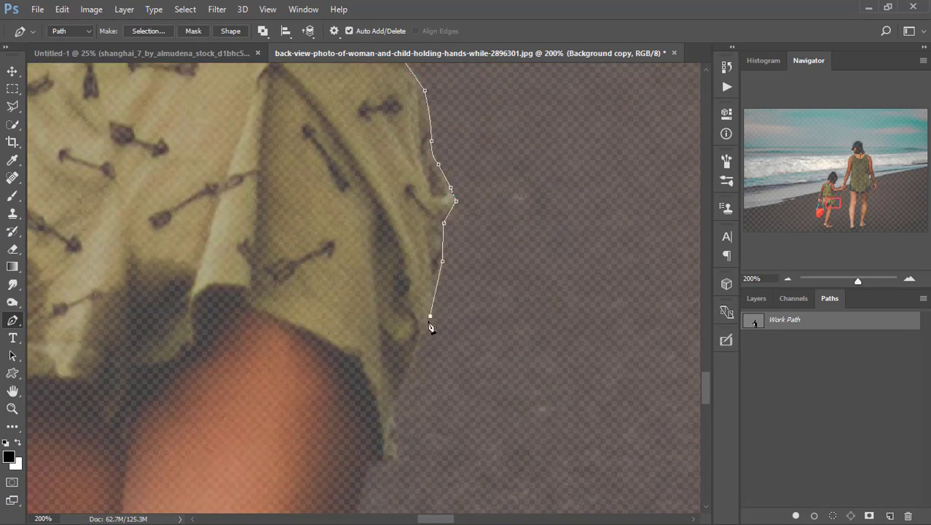
Step: Trace the lower corner of the child's outfit and continue the path down the leg toward the ankle
click(395, 416)
click(399, 457)
click(372, 457)
drag(451, 391, 447, 73)
drag(293, 351, 384, 192)
click(384, 225)
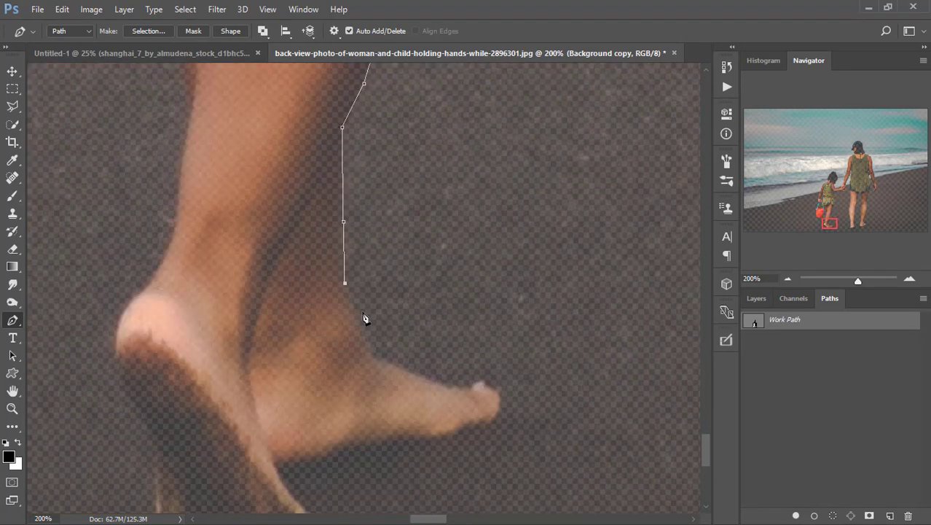
Step: Trace the path down the child's ankle, over the instep, around the toes and back beneath the front foot
click(360, 318)
click(375, 355)
click(411, 372)
click(453, 386)
click(477, 381)
click(488, 381)
drag(478, 420, 434, 433)
click(423, 439)
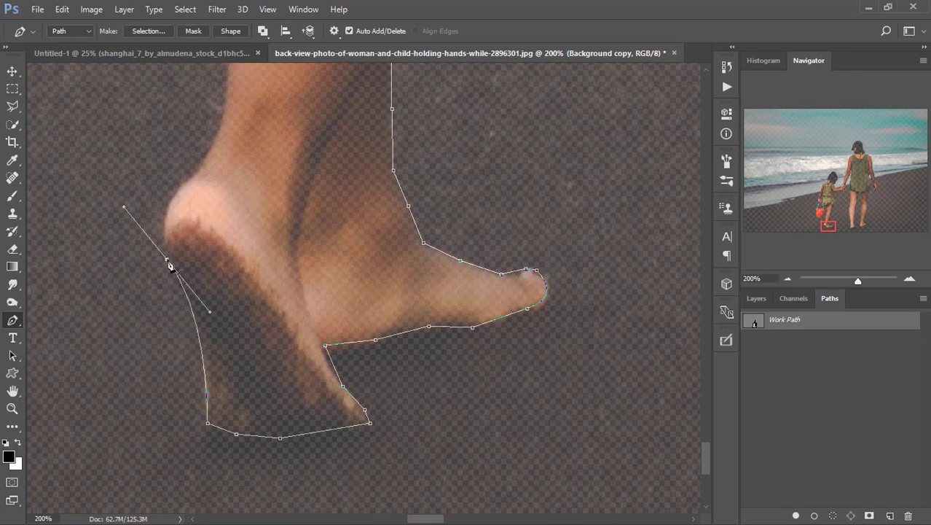
Step: Trace the heel of the child's raised foot and continue the path up the ankle and calf
alt+click(167, 259)
drag(197, 183, 257, 325)
drag(254, 324, 303, 309)
alt+click(253, 324)
drag(297, 186, 330, 331)
drag(320, 383, 325, 342)
click(331, 307)
drag(325, 228, 350, 345)
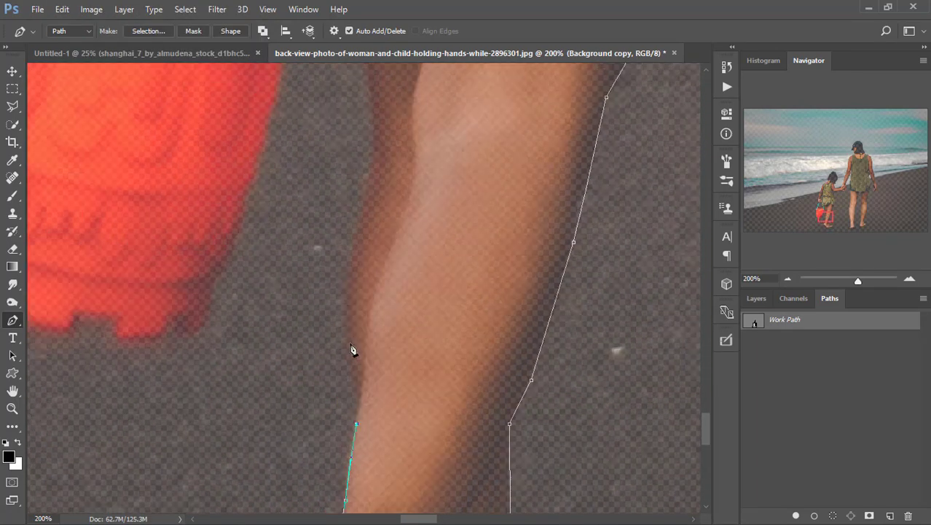
click(347, 338)
Step: Continue the path up the child's leg to the outfit's hem and down the nearby bucket handle to the rim
scroll(351, 344, up, 2)
drag(372, 217, 388, 387)
alt+click(373, 217)
click(373, 259)
click(351, 188)
drag(351, 188, 462, 412)
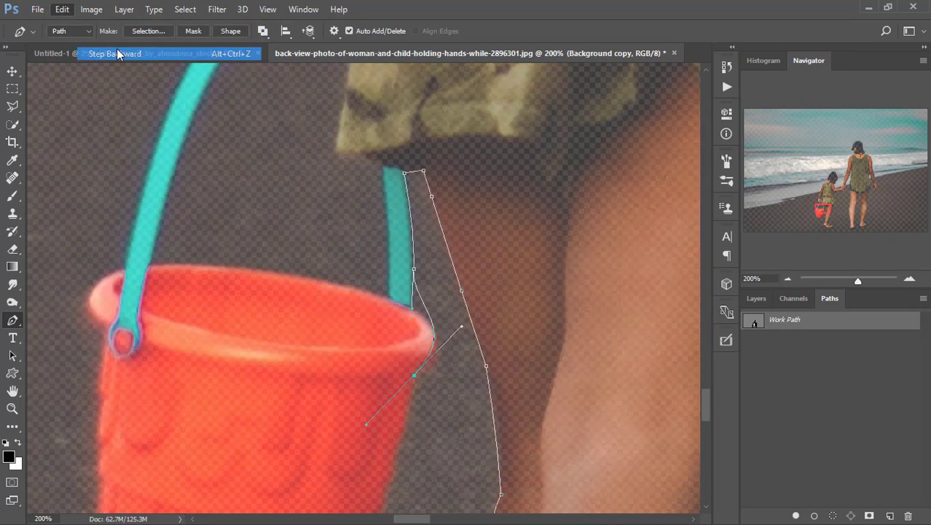
Step: Trace the path down the side of the bucket nearest the child's leg and along its notched base
mouse_move(418, 371)
mouse_down()
mouse_move(369, 405)
mouse_move(413, 220)
mouse_up()
alt+click(418, 371)
click(388, 324)
click(376, 363)
click(354, 409)
drag(354, 409, 384, 334)
click(373, 383)
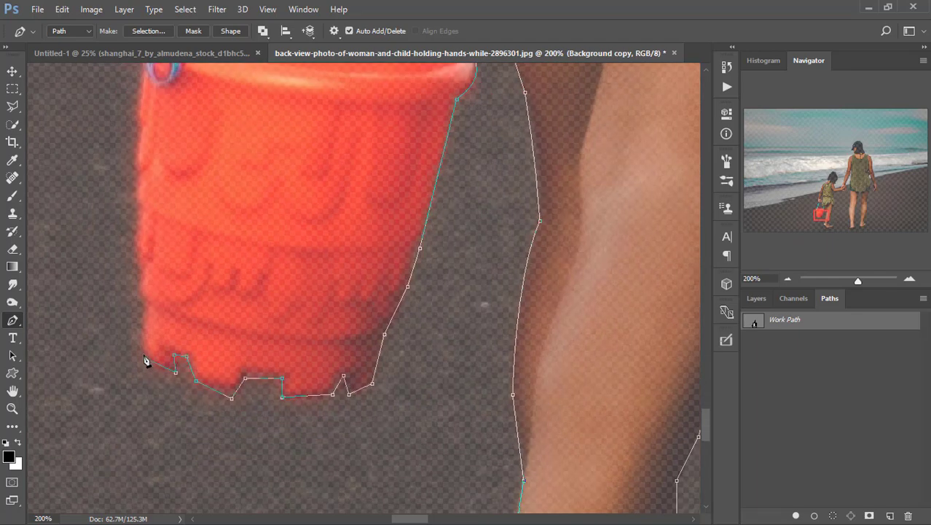
Step: Trace the path up the outer side of the bucket and along its handle to the child's hand
click(140, 240)
drag(157, 144, 280, 316)
drag(285, 177, 358, 148)
alt+click(284, 176)
drag(322, 94, 293, 316)
click(281, 285)
drag(306, 182, 326, 287)
click(365, 255)
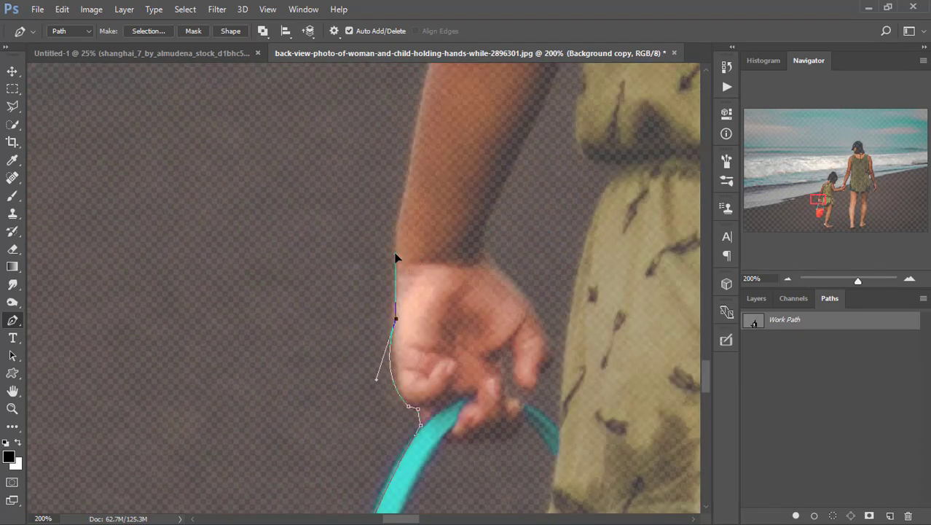
Step: Continue the path up the outer edge of the child's left arm and over the shoulder to the neck
drag(462, 80, 497, 336)
drag(572, 94, 448, 474)
drag(556, 237, 401, 311)
click(404, 276)
click(419, 288)
click(507, 230)
drag(481, 186, 481, 401)
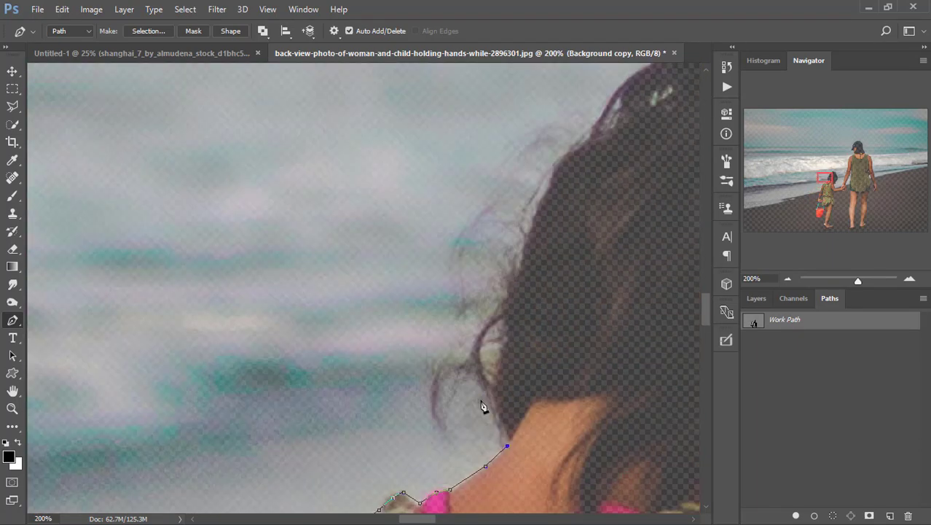
Step: Trace the path around the child's hair, including the loose strands, down to the other shoulder
click(479, 396)
drag(461, 442, 437, 444)
drag(656, 146, 280, 80)
click(363, 424)
drag(364, 487, 465, 238)
click(381, 287)
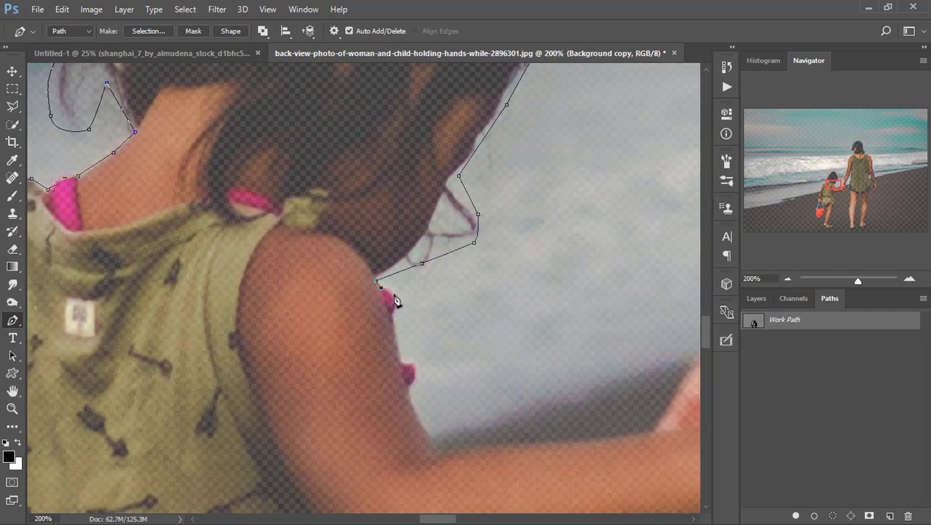
Step: Trace the path down the child's right shoulder and along the upper edge of the arm to the clasped hands
drag(409, 387, 388, 422)
click(428, 435)
drag(438, 464, 381, 331)
drag(656, 197, 329, 361)
Step: Continue the path up the outer edge of the woman's left arm from the wrist to the shoulder
click(345, 323)
click(370, 251)
drag(421, 201, 347, 388)
drag(331, 316, 342, 257)
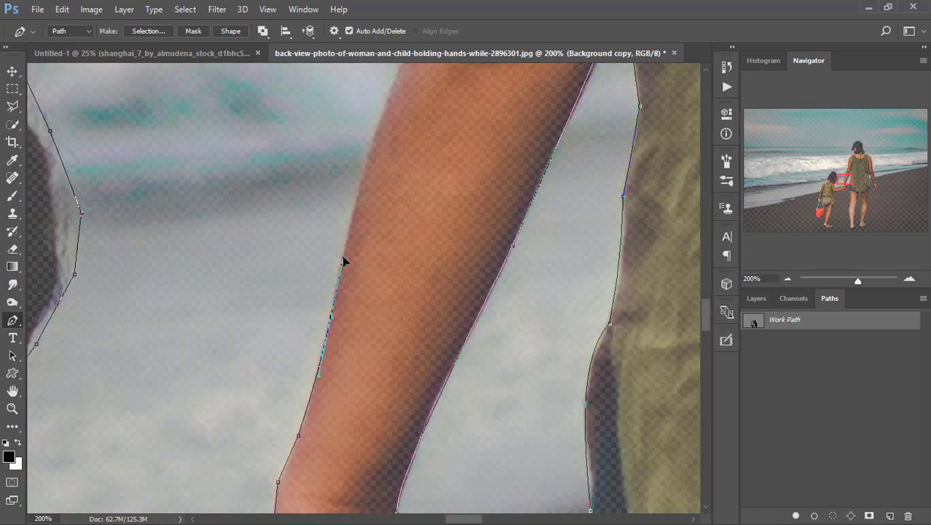
drag(426, 102, 300, 444)
drag(305, 339, 332, 278)
drag(372, 88, 328, 488)
drag(330, 389, 344, 314)
drag(339, 326, 332, 352)
drag(475, 249, 414, 306)
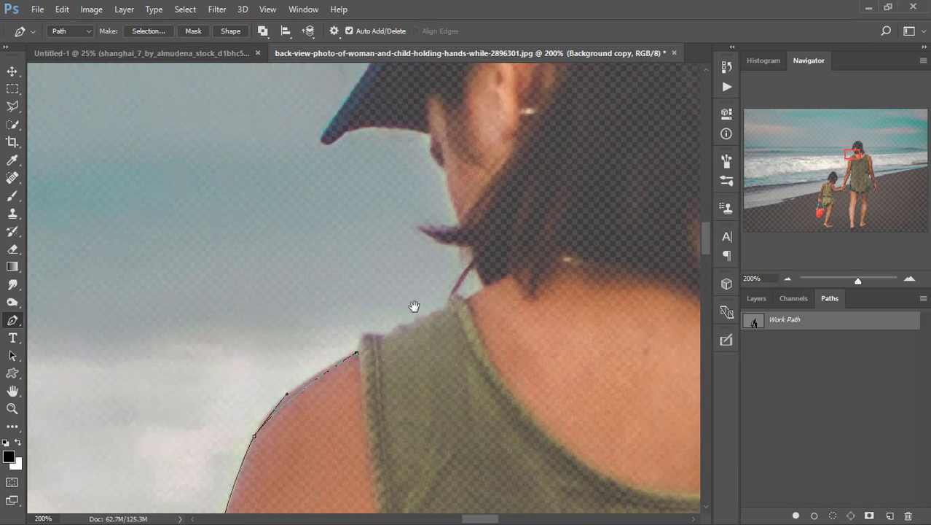
Step: Trace the woman's left shoulder strap and the loose hair strands beside her neck
click(355, 350)
click(360, 336)
click(382, 338)
click(443, 309)
click(454, 295)
click(429, 262)
click(416, 229)
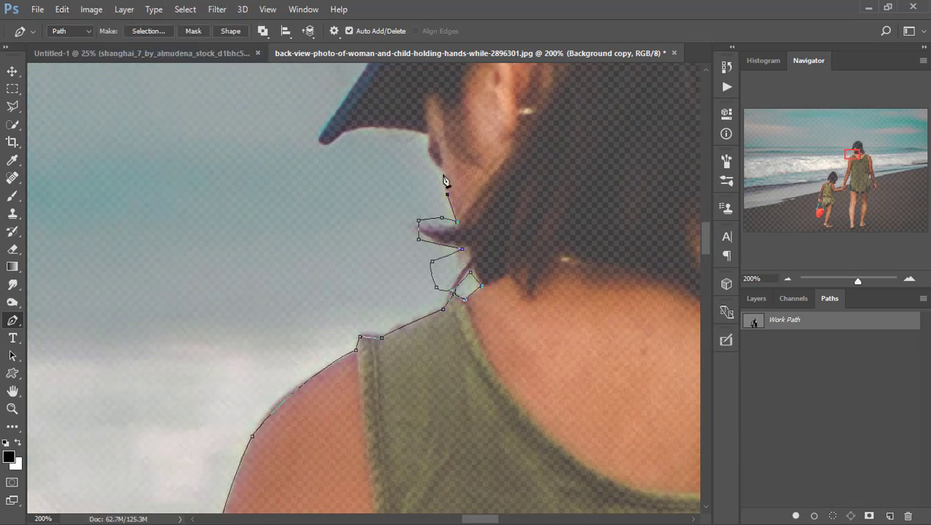
Step: Trace the edge of the woman's face and continue the path around her cap's visor
click(429, 157)
drag(332, 143, 312, 177)
drag(328, 123, 300, 345)
click(347, 273)
drag(376, 223, 349, 340)
drag(345, 289, 349, 274)
click(373, 201)
Step: Continue the path over the crown of the woman's cap and down the far side of her hair
drag(375, 199, 251, 346)
drag(381, 237, 434, 222)
drag(452, 227, 326, 287)
drag(348, 290, 360, 297)
key(ctrl+z)
drag(463, 233, 340, 137)
mouse_move(341, 258)
mouse_down()
mouse_move(353, 330)
mouse_move(392, 393)
mouse_move(384, 267)
mouse_up()
drag(389, 360, 367, 433)
click(399, 389)
Step: Trace the path from the woman's hair along her neck and blouse strap to the right shoulder
drag(399, 390, 335, 187)
click(410, 409)
drag(409, 410, 320, 339)
click(356, 366)
click(409, 378)
click(427, 384)
drag(503, 368, 262, 97)
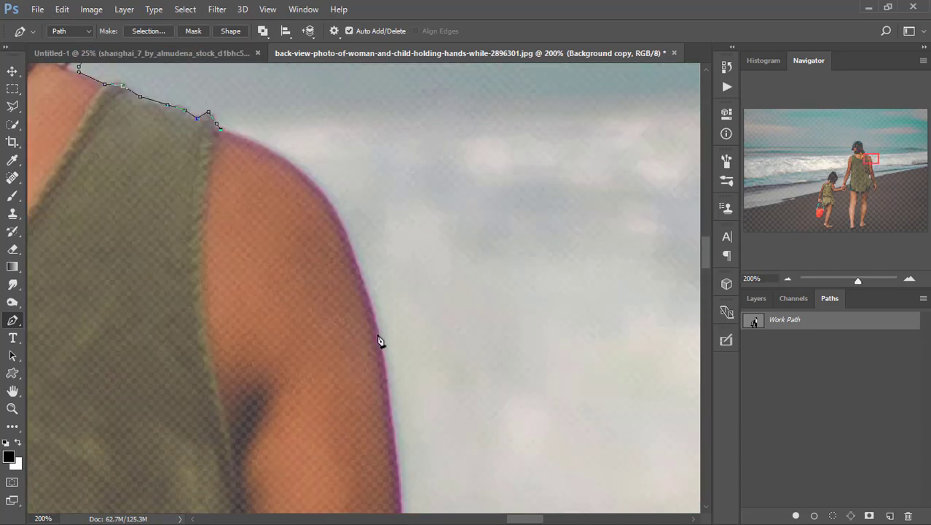
Step: Trace the path down the outer edge of the woman's right arm from the shoulder to the hand
drag(379, 337, 402, 499)
drag(485, 416, 347, 73)
drag(301, 314, 322, 362)
drag(379, 496, 346, 219)
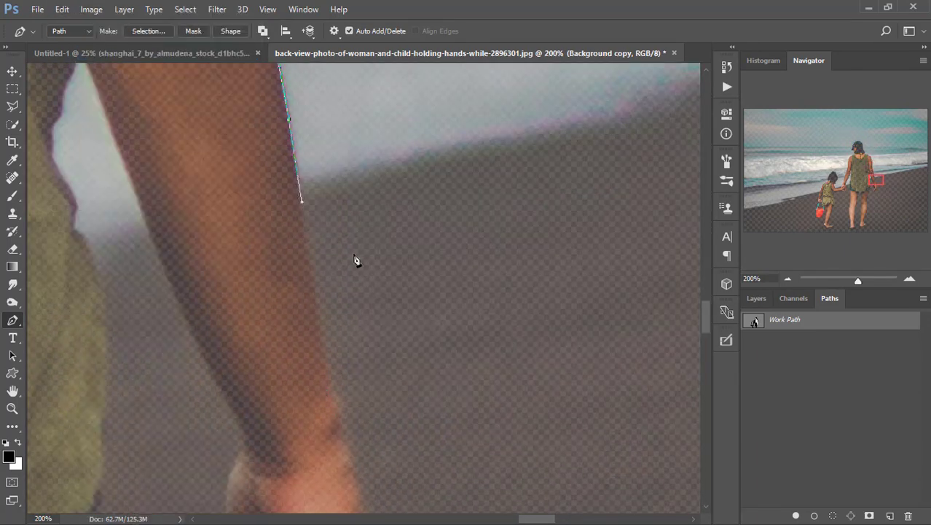
drag(331, 372, 339, 403)
drag(428, 310, 394, 16)
click(316, 167)
click(336, 233)
click(353, 295)
Step: Trace the path around the extended fingertips of the woman's right hand and the gap between them
drag(357, 432, 375, 482)
click(365, 460)
drag(338, 460, 340, 364)
click(351, 374)
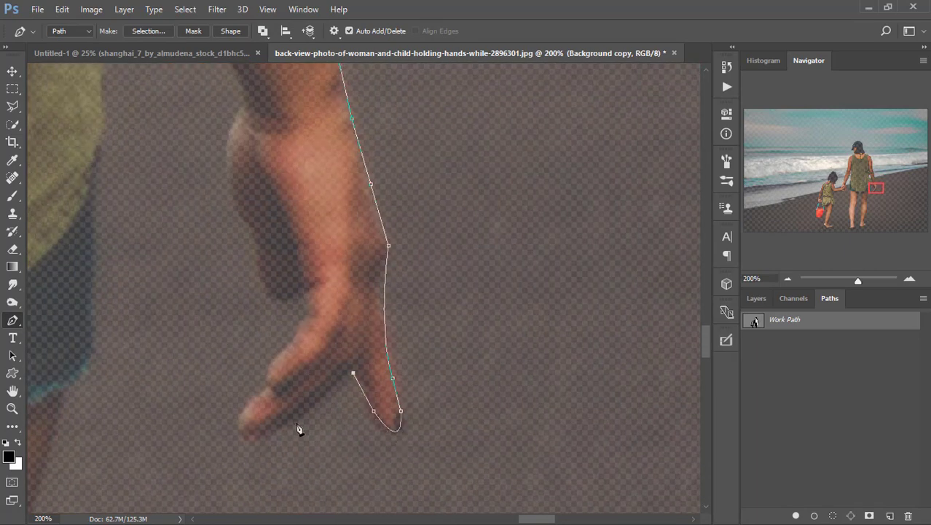
click(295, 425)
click(258, 442)
Step: Continue the path along the inner fingers and palm of the woman's right hand up to the wrist
drag(264, 388, 331, 346)
drag(328, 416, 355, 393)
click(345, 360)
drag(296, 314, 290, 291)
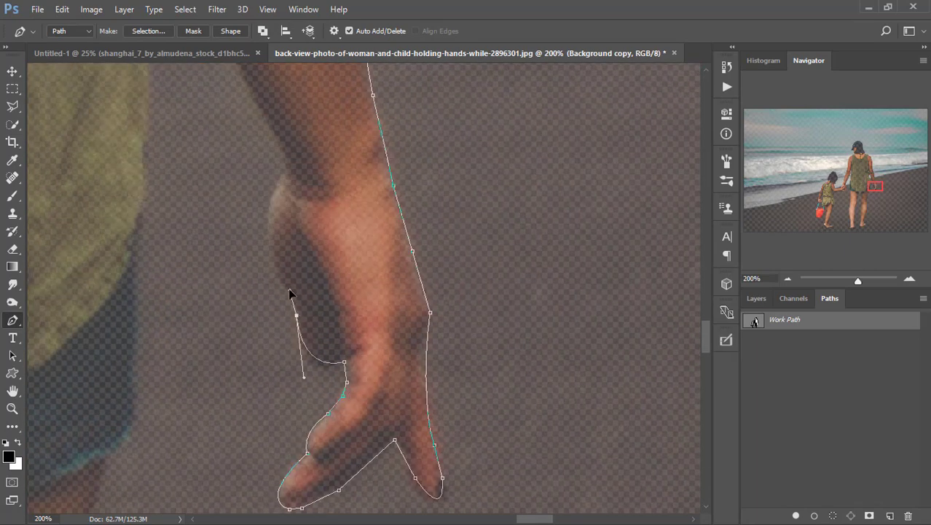
drag(273, 194, 286, 167)
Step: Trace the path up the inner edge of the woman's right arm and down the blouse to the shorts' hem
mouse_move(286, 166)
mouse_down()
mouse_move(325, 333)
mouse_move(431, 521)
mouse_up()
click(386, 437)
click(336, 320)
click(242, 225)
click(264, 311)
drag(287, 312, 291, 417)
drag(292, 466, 321, 94)
click(301, 363)
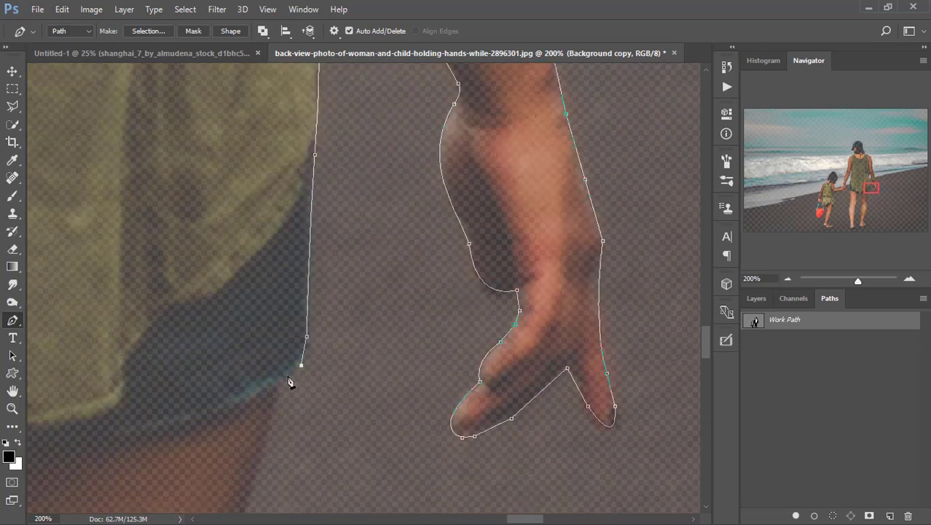
Step: Complete the outline down the woman's right leg and mask the Background copy layer to the traced figures
drag(292, 438, 320, 94)
click(351, 305)
drag(326, 320, 299, 394)
scroll(295, 368, down, 5)
click(62, 9)
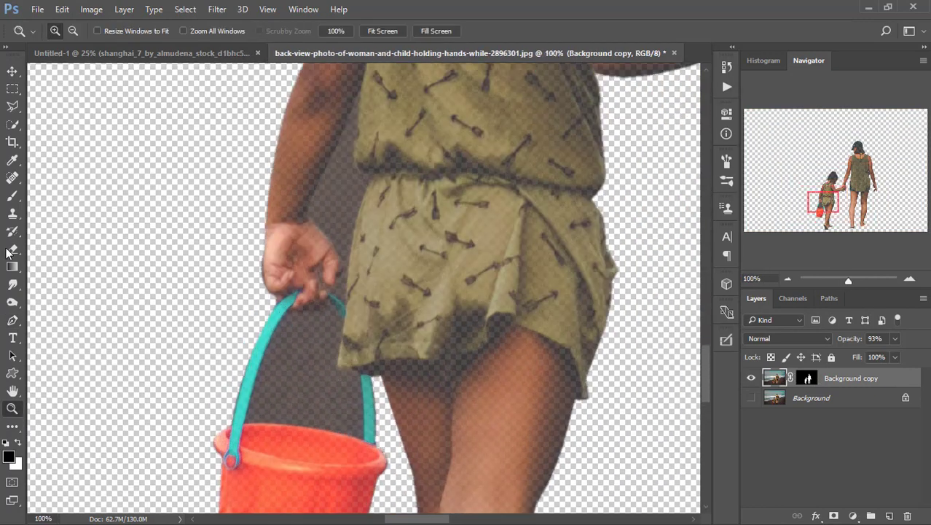
Step: Trace a path around the background gap enclosed by the bucket handle, the child's hand and shorts, and make it a selection
key(p)
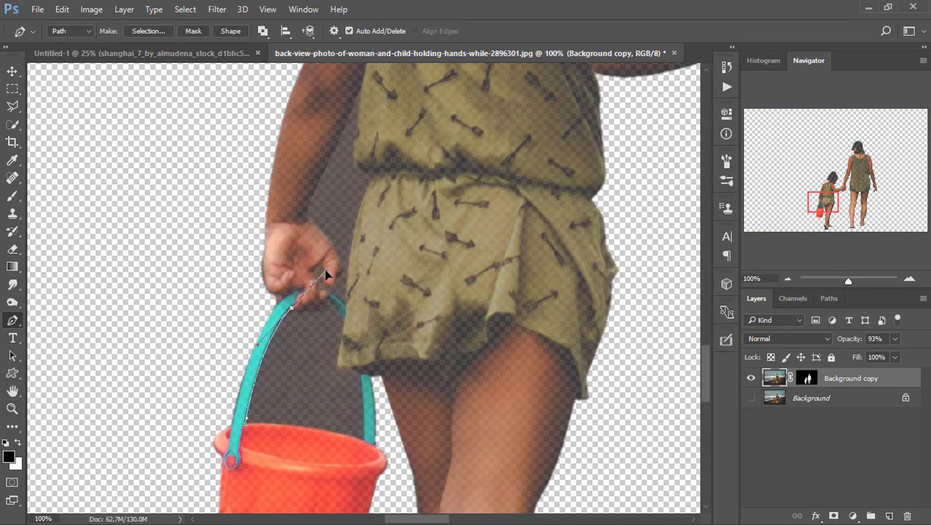
click(310, 308)
click(329, 305)
click(341, 314)
click(365, 439)
drag(243, 423, 217, 437)
right_click(296, 371)
click(333, 83)
click(563, 148)
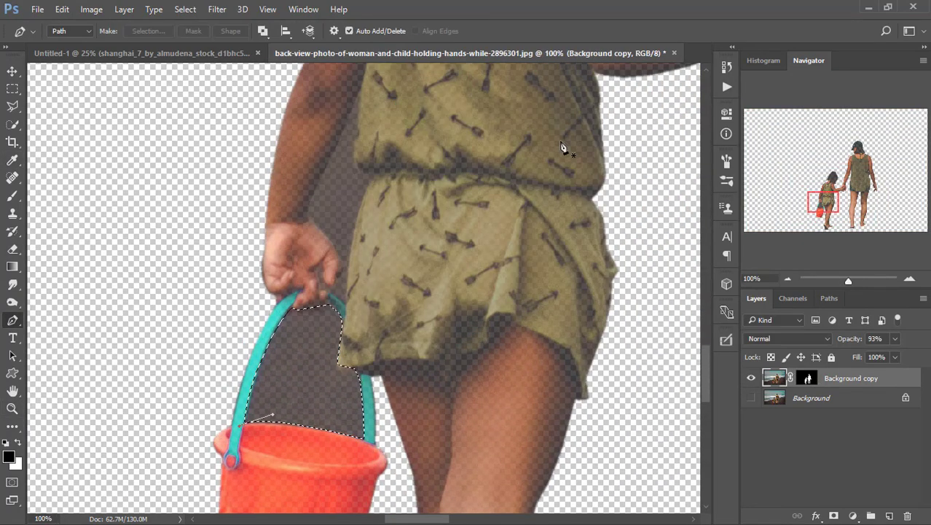
Step: Modify the selection inside the bucket handle, delete the leftover background within it, and deselect
click(185, 9)
click(350, 246)
key(Return)
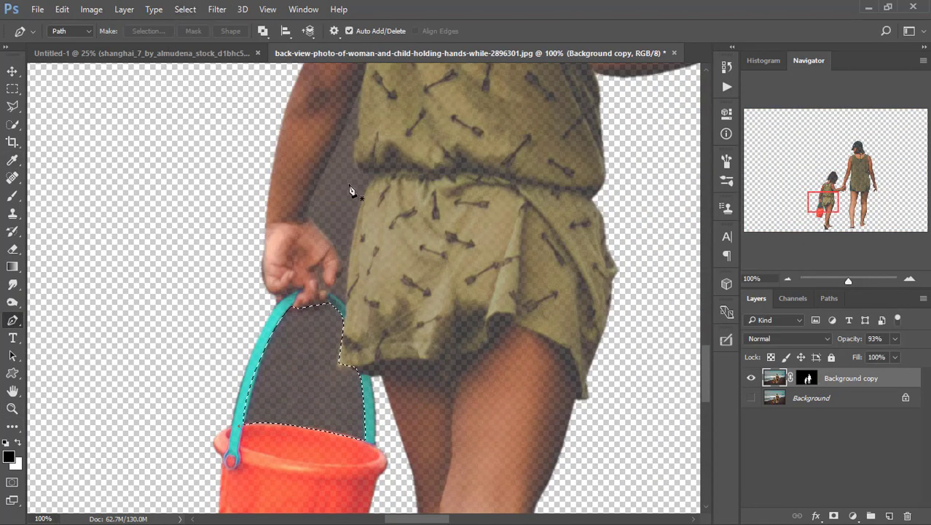
key(Delete)
key(ctrl+d)
Step: Trace a closed path around the background gap between the child's left arm and her outfit
scroll(350, 186, up, 3)
click(359, 257)
click(315, 356)
click(313, 385)
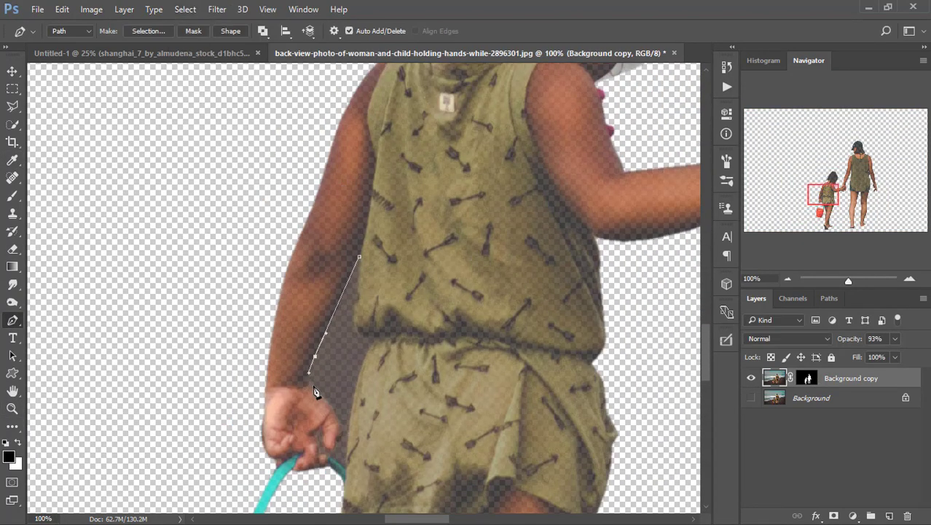
click(328, 402)
mouse_move(356, 390)
mouse_down()
mouse_move(373, 346)
mouse_move(263, 370)
mouse_up()
click(376, 338)
click(355, 325)
click(359, 257)
Step: Turn the path beside the child's left arm into a selection and modify it for removing the background there
right_click(342, 292)
click(379, 236)
click(563, 143)
click(185, 9)
click(350, 238)
Step: Select the small bright gap between the woman's blouse and right elbow with the Polygonal Lasso, delete it, and deselect
ctrl+click(612, 289)
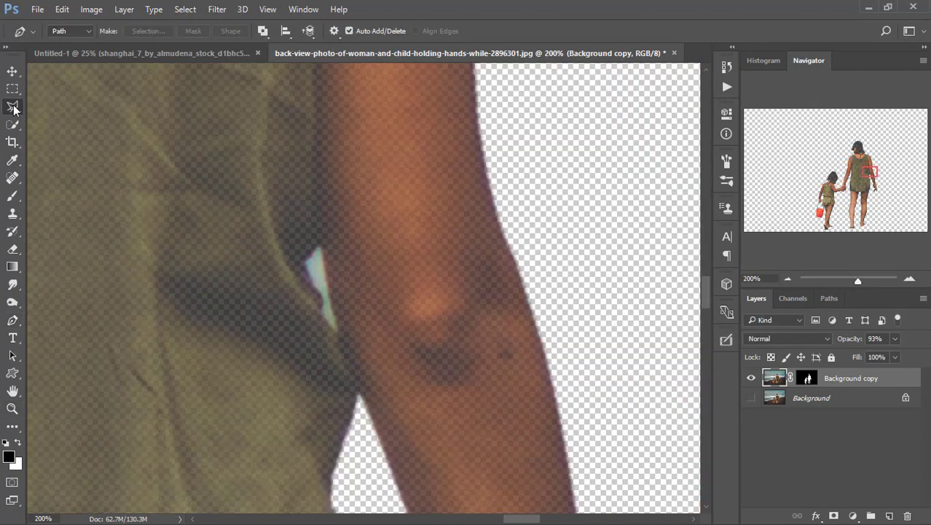
click(12, 106)
click(337, 327)
click(324, 300)
click(306, 264)
click(319, 247)
double_click(324, 275)
key(Delete)
key(ctrl+d)
Step: Set the opacity of the Background copy layer to 100%
scroll(324, 275, down, 10)
click(11, 408)
click(895, 338)
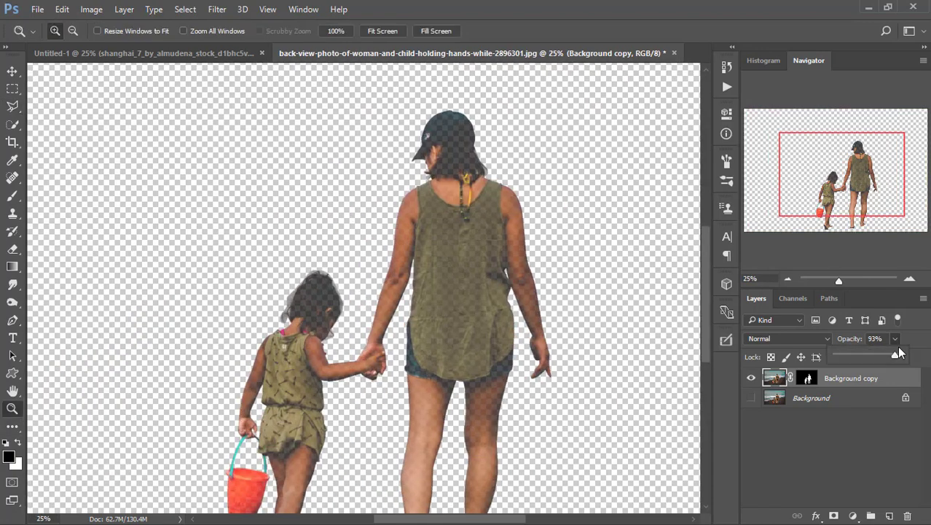
drag(896, 351, 911, 351)
Step: Refine the mask edges around the figures' hair in Select and Mask and output to a New Layer with Layer Mask
right_click(806, 377)
click(790, 486)
mouse_move(249, 354)
mouse_down()
mouse_move(343, 313)
mouse_move(340, 421)
mouse_up()
drag(439, 518, 490, 518)
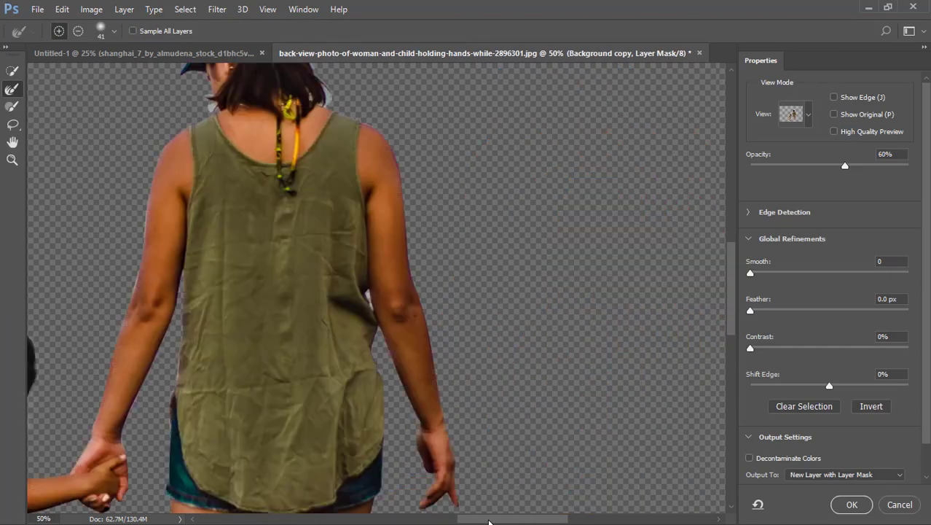
scroll(317, 215, up, 3)
drag(317, 215, 325, 267)
scroll(384, 211, down, 3)
click(851, 504)
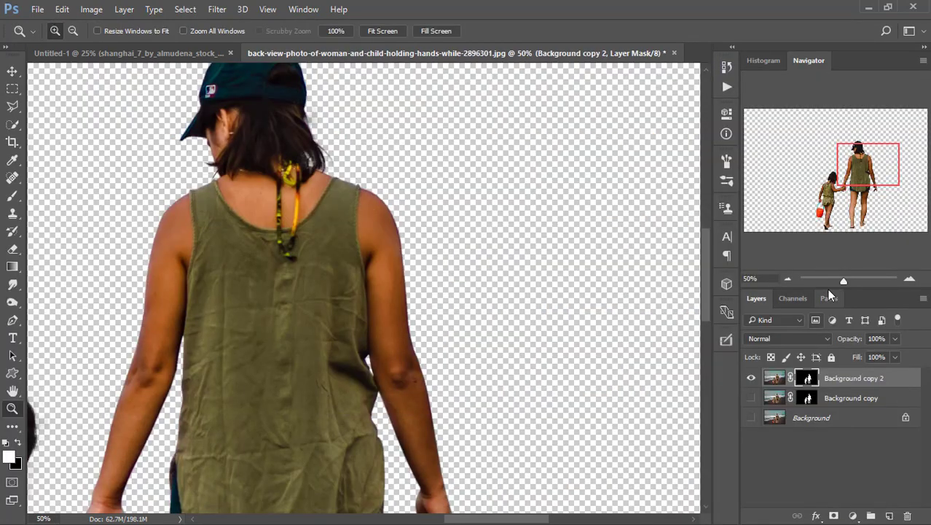
click(828, 298)
scroll(429, 272, down, 3)
scroll(450, 283, up, 3)
scroll(472, 291, up, 1)
click(756, 298)
scroll(442, 295, down, 4)
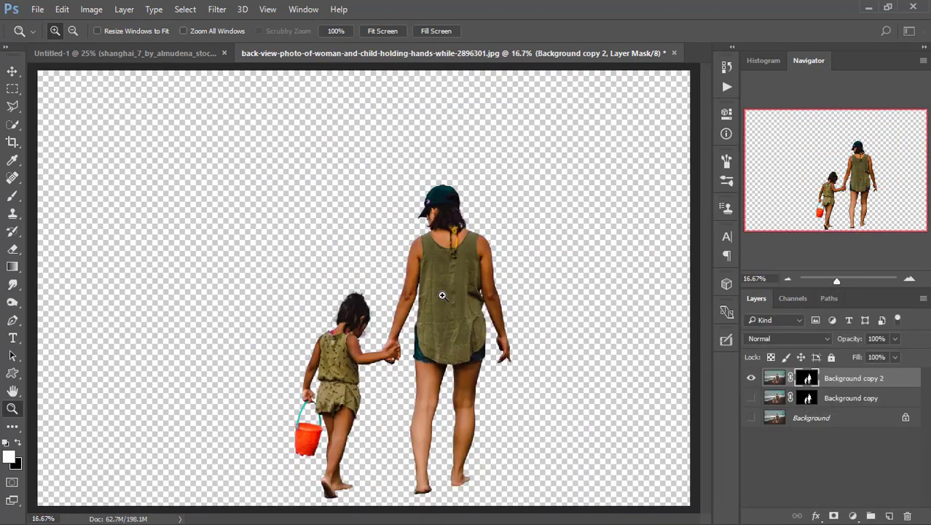
Step: Copy the cut-out woman and child into the Untitled-1 composite and place their layer above the underwater layers
click(14, 72)
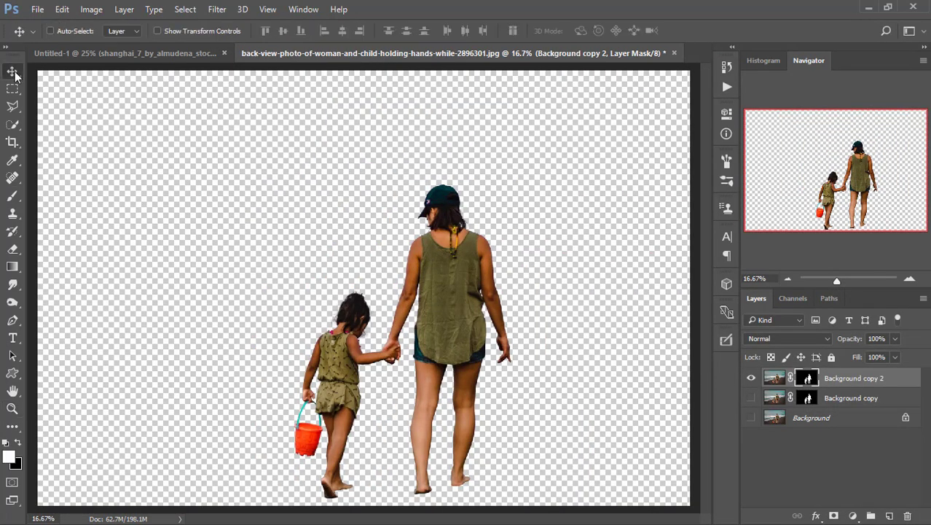
drag(432, 230, 370, 237)
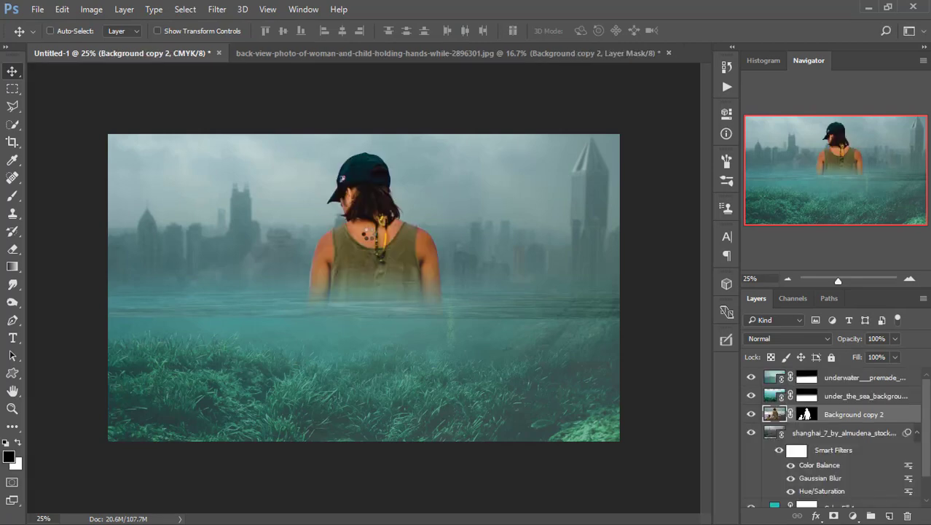
drag(825, 421, 846, 373)
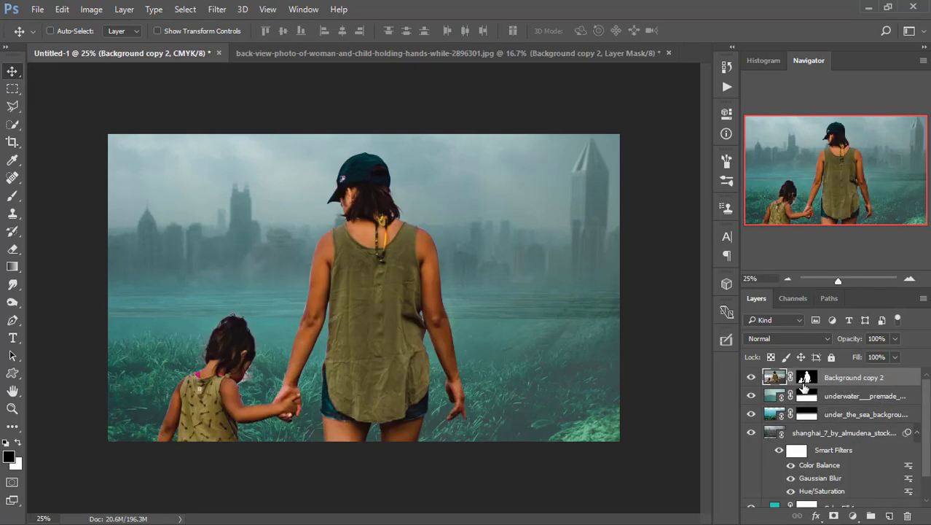
Step: Convert the figures' layer to a smart object, scale it to about 52%, rotate it about 1.1° and stand it on the grass
right_click(901, 382)
click(699, 263)
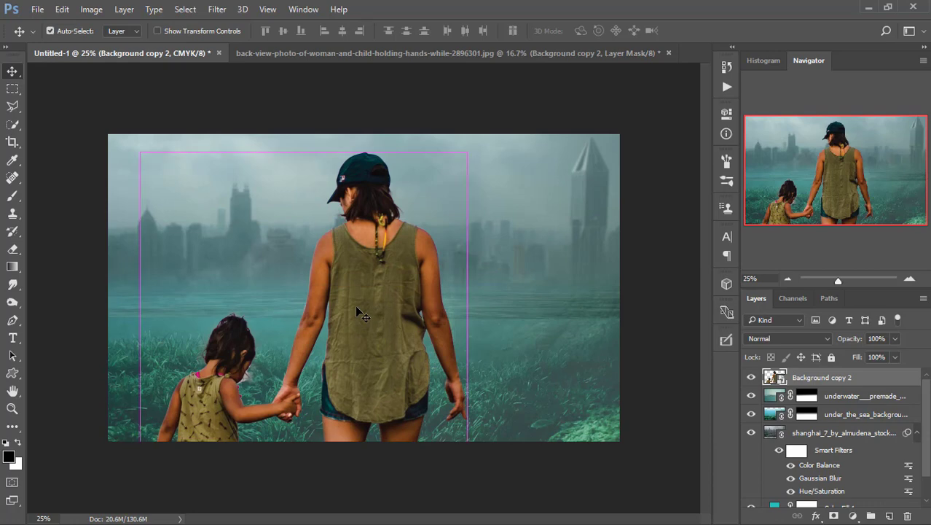
key(ctrl+t)
drag(466, 151, 388, 270)
drag(326, 293, 379, 199)
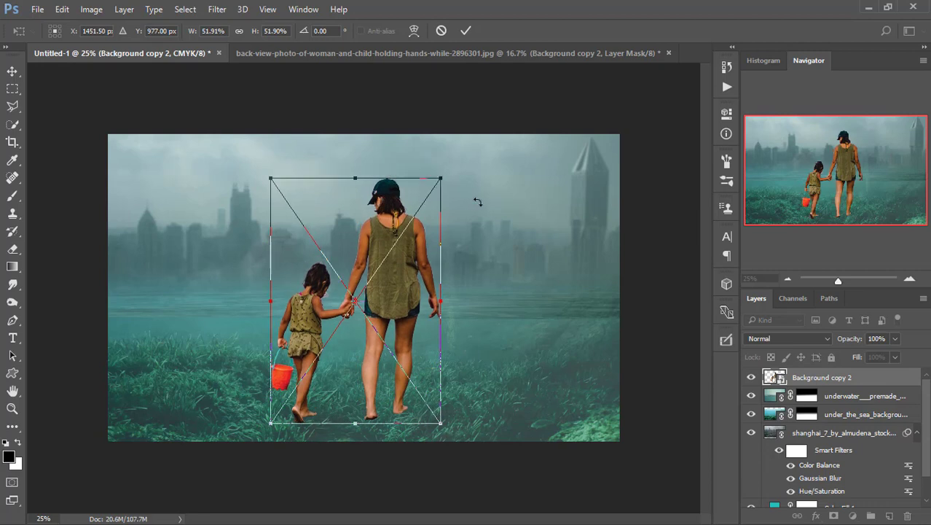
drag(478, 204, 479, 206)
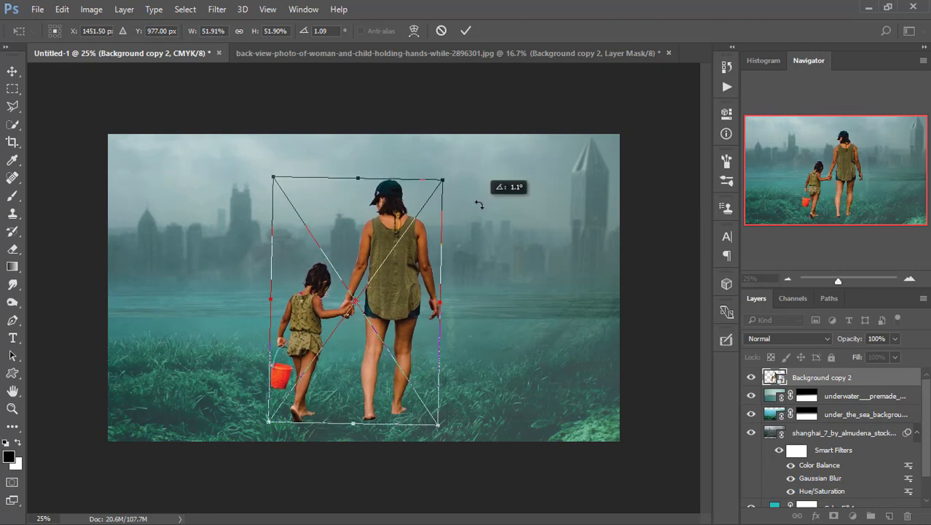
click(465, 29)
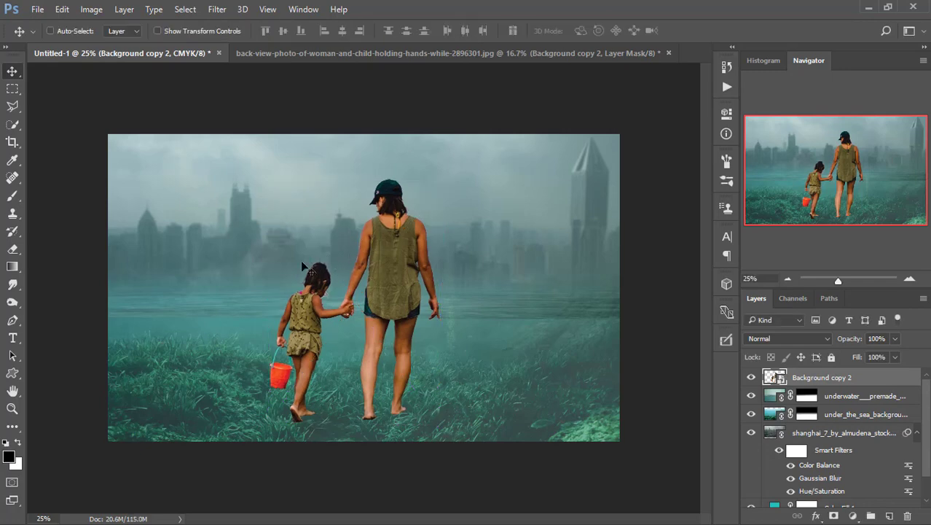
Step: Add a layer mask to the figures' layer and lower its opacity to 36%
click(12, 408)
click(328, 292)
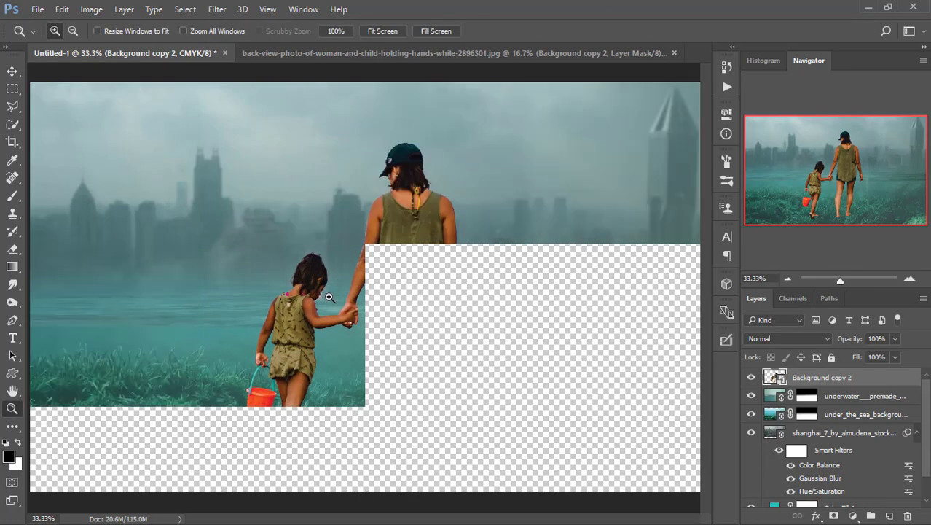
click(327, 295)
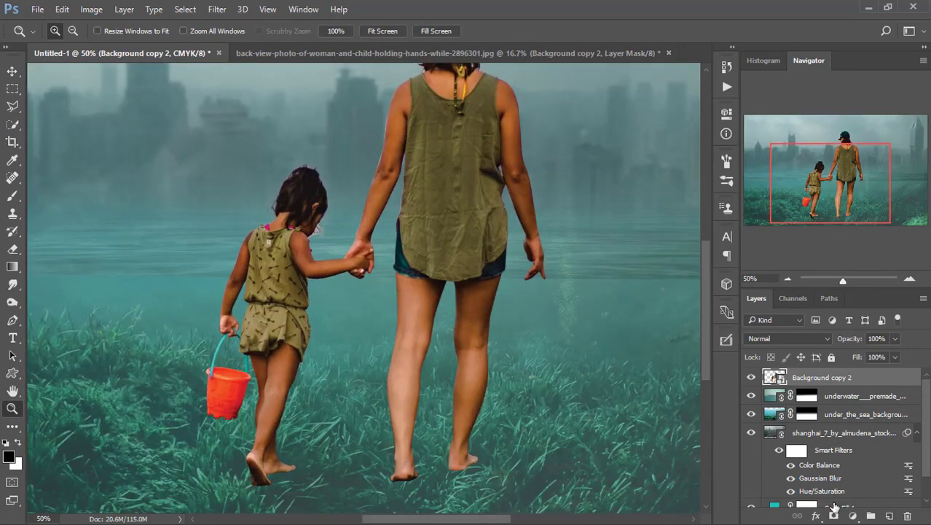
click(833, 514)
click(894, 339)
drag(874, 354, 853, 353)
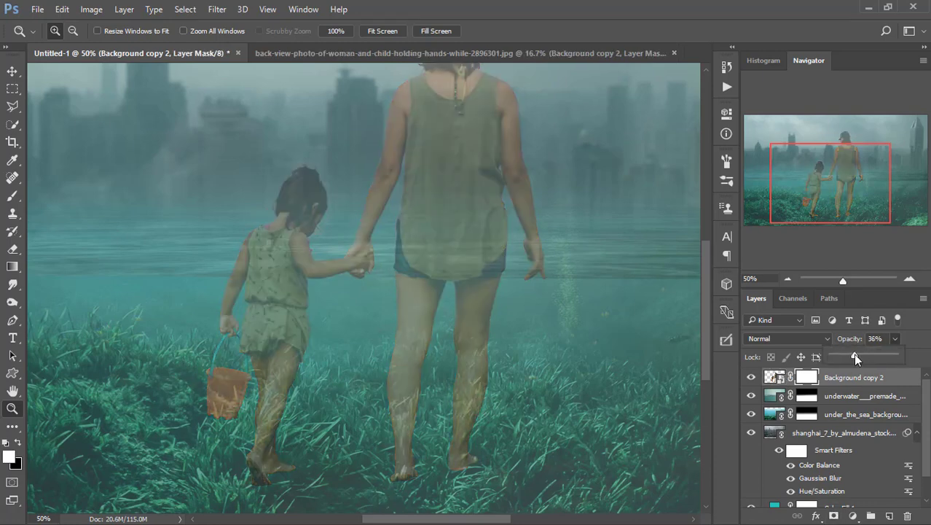
click(418, 260)
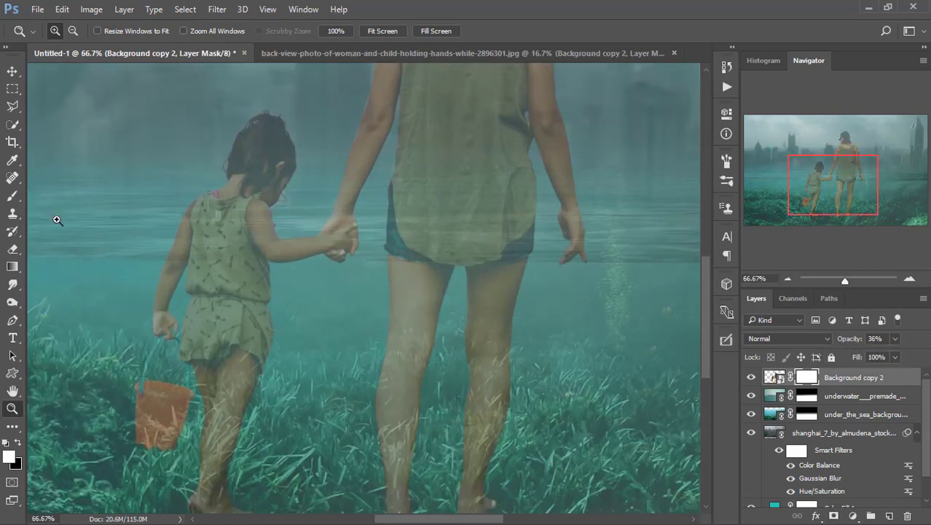
Step: Paint black on the figures' mask with a soft 92 px brush to hide a band of both bodies along the waterline
key(b)
mouse_move(266, 258)
mouse_down()
mouse_move(287, 258)
mouse_move(279, 258)
mouse_up()
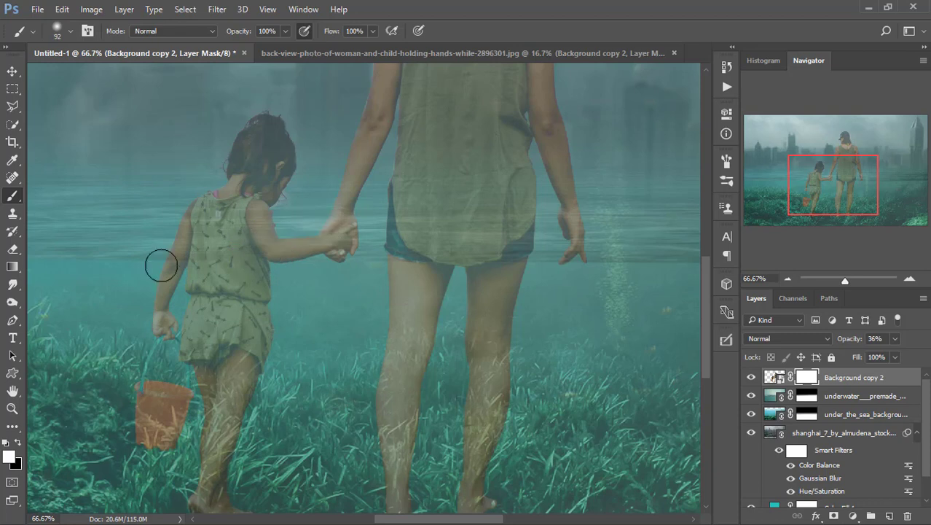
key(x)
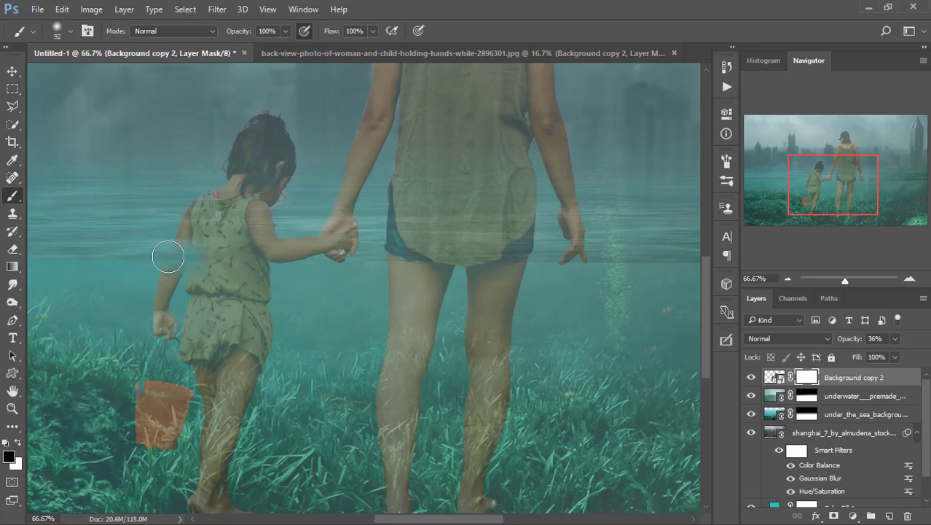
drag(169, 259, 620, 260)
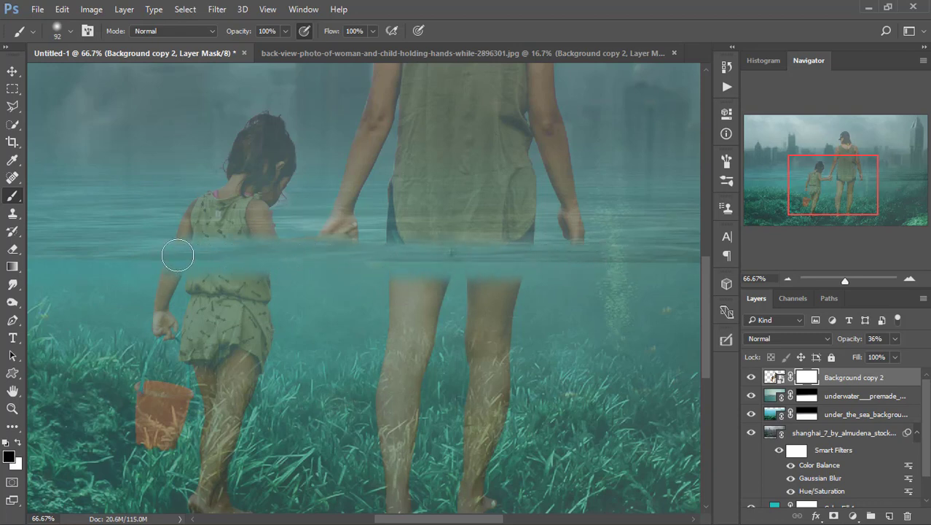
mouse_move(363, 254)
mouse_down()
mouse_move(561, 254)
mouse_move(447, 259)
mouse_up()
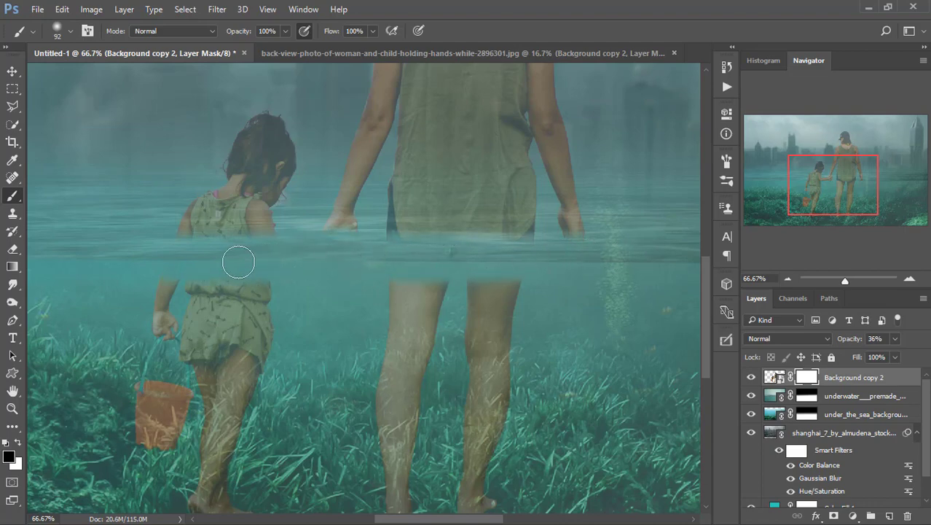
Step: Extend the masked band higher across the woman's shirt and paint her left hand back in with white
right_click(441, 274)
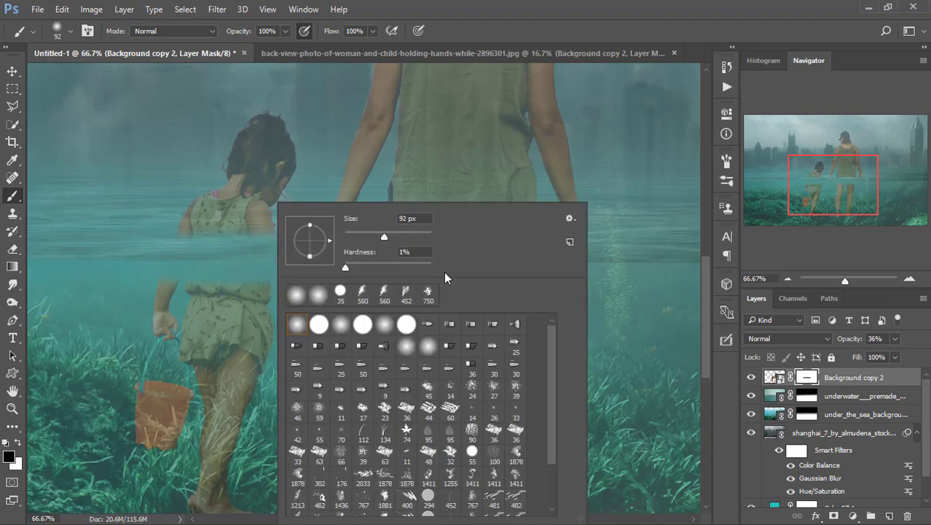
click(349, 263)
click(460, 75)
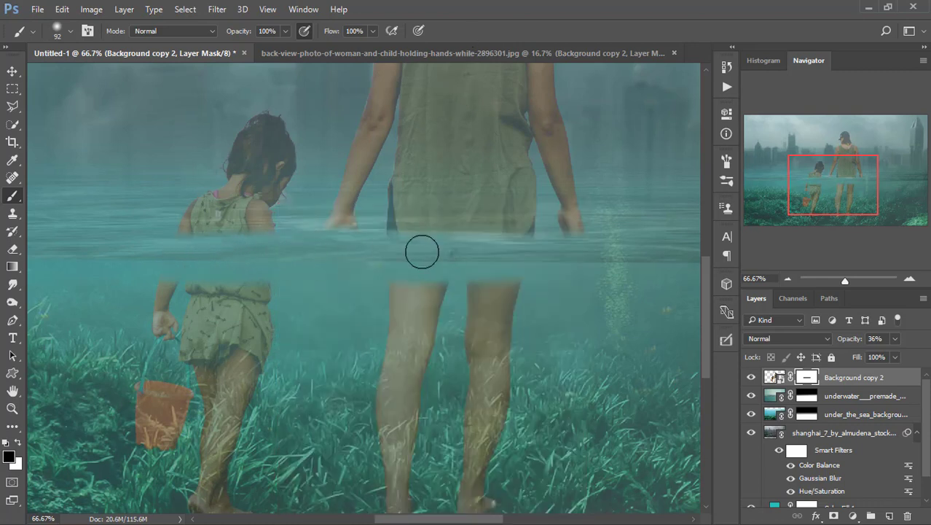
mouse_move(422, 252)
mouse_down()
mouse_move(466, 249)
mouse_move(446, 241)
mouse_move(568, 243)
mouse_move(504, 249)
mouse_up()
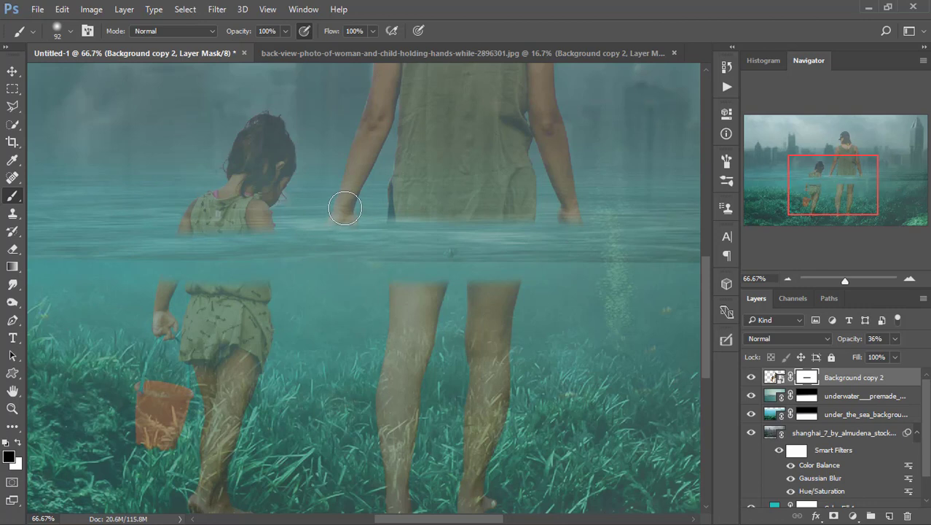
key(x)
drag(345, 216, 358, 224)
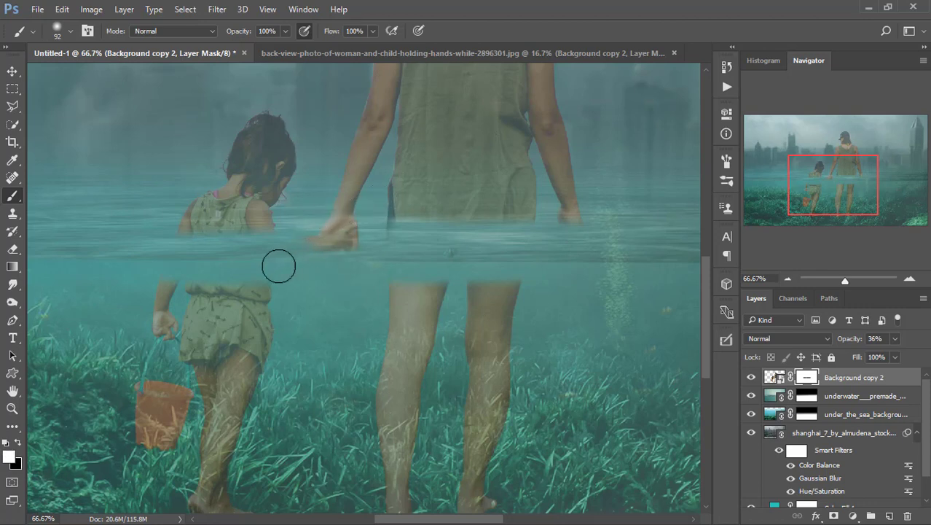
Step: Set the brush hardness to 86% and crisp up the masked edges along the waterline with black
key(x)
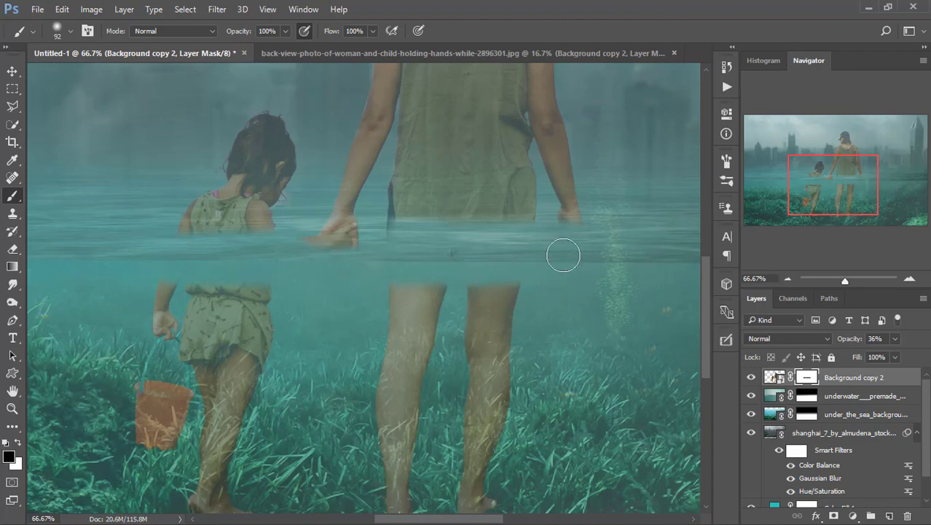
right_click(515, 259)
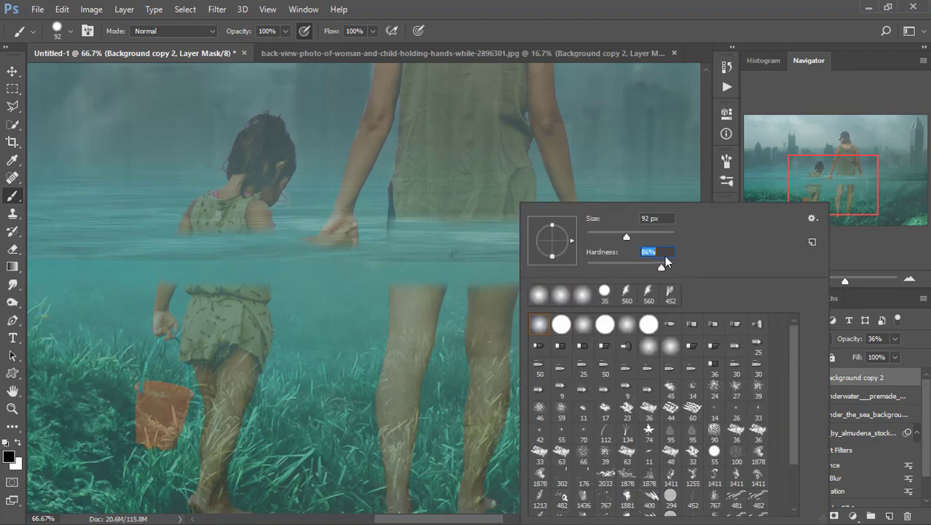
key(Return)
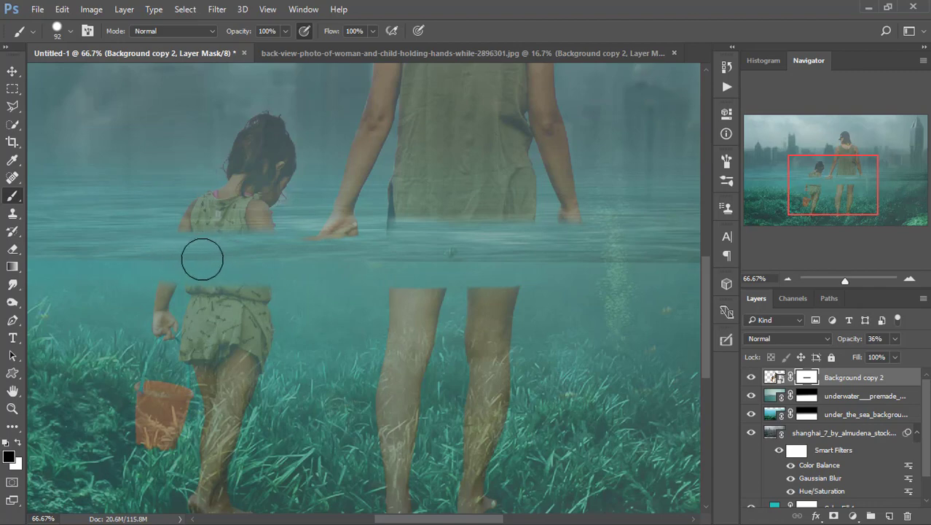
Step: Restore the figures' layer opacity to 100%
click(838, 283)
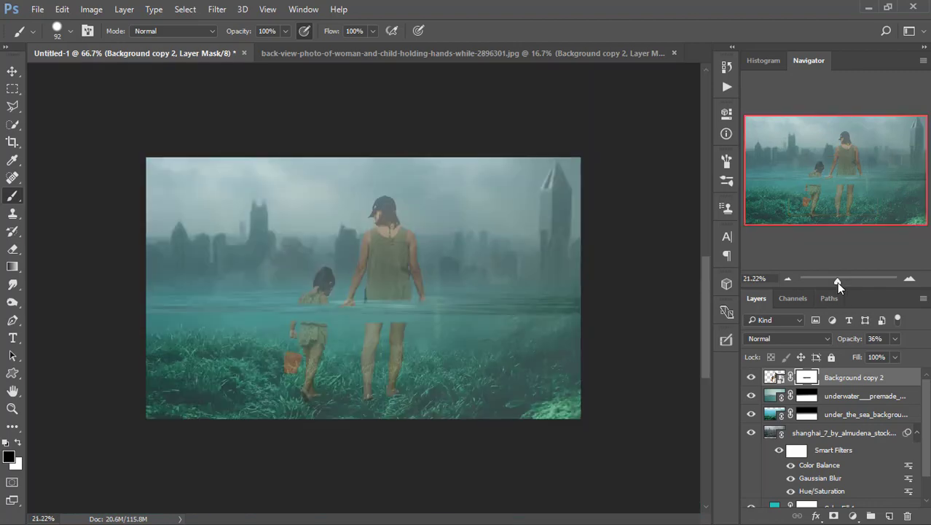
click(14, 408)
click(343, 341)
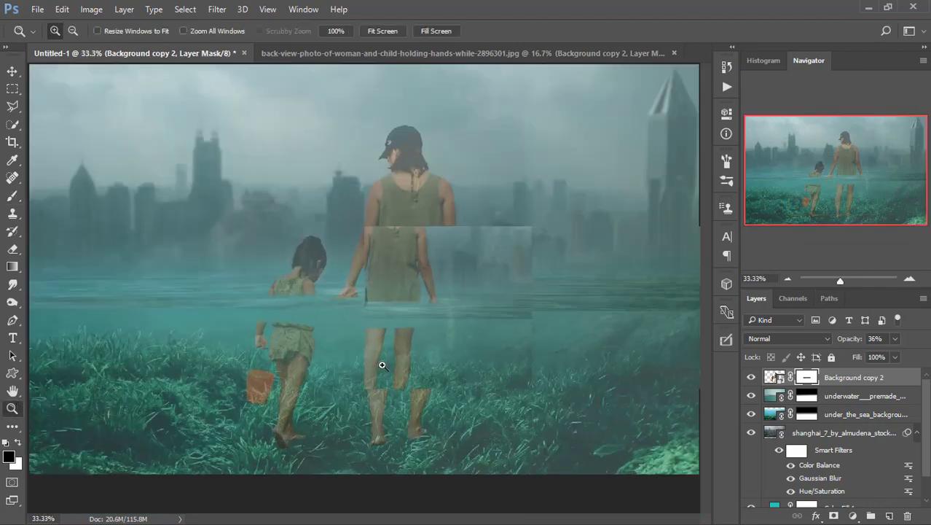
click(895, 338)
drag(879, 354, 924, 357)
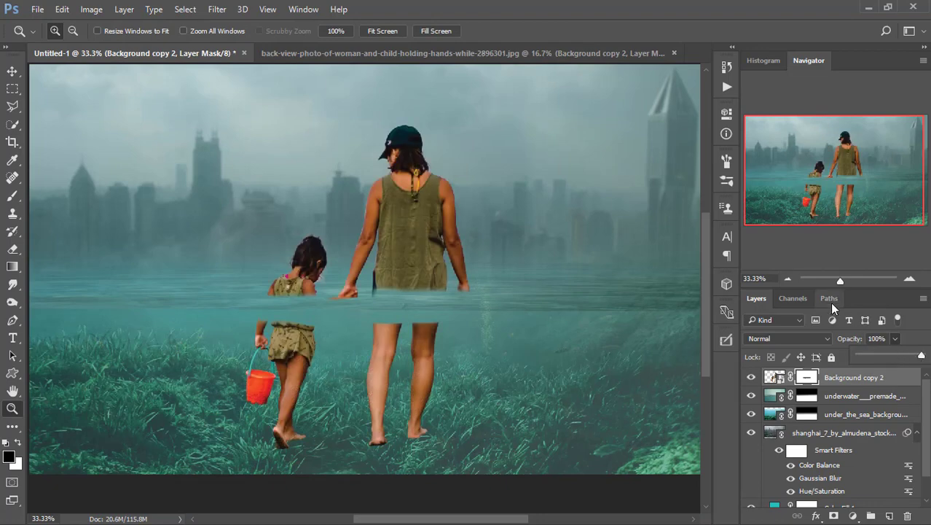
Step: Add a Solid Color fill layer in teal #15c6b3 above the figures' layer
key(ctrl+minus)
click(854, 515)
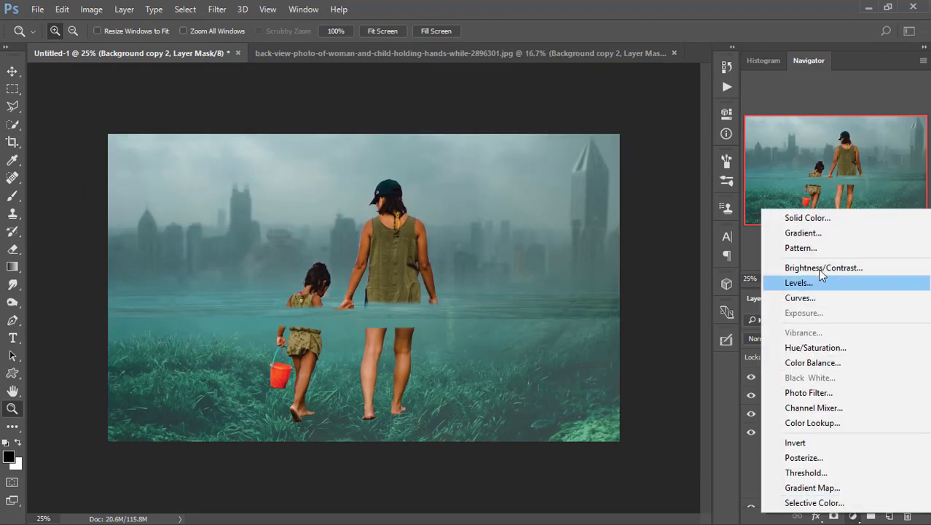
click(814, 216)
drag(711, 204, 715, 194)
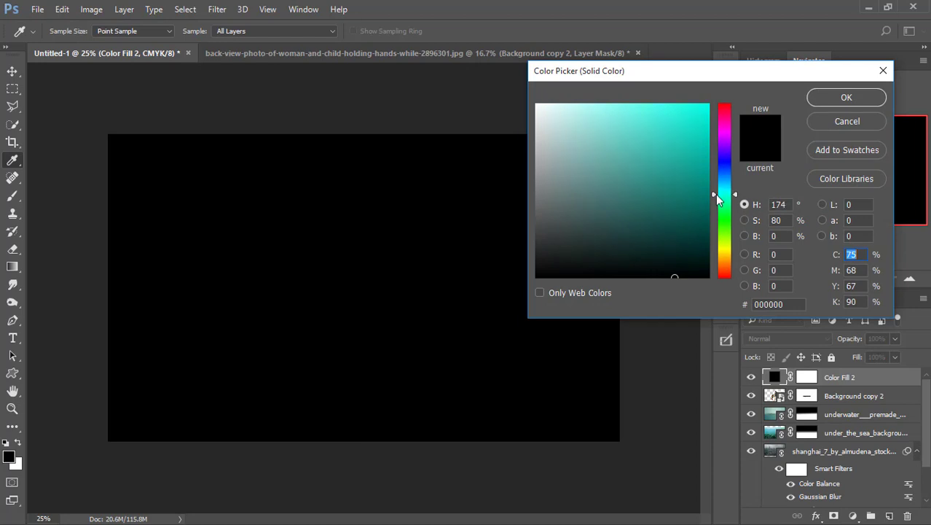
drag(700, 152, 693, 135)
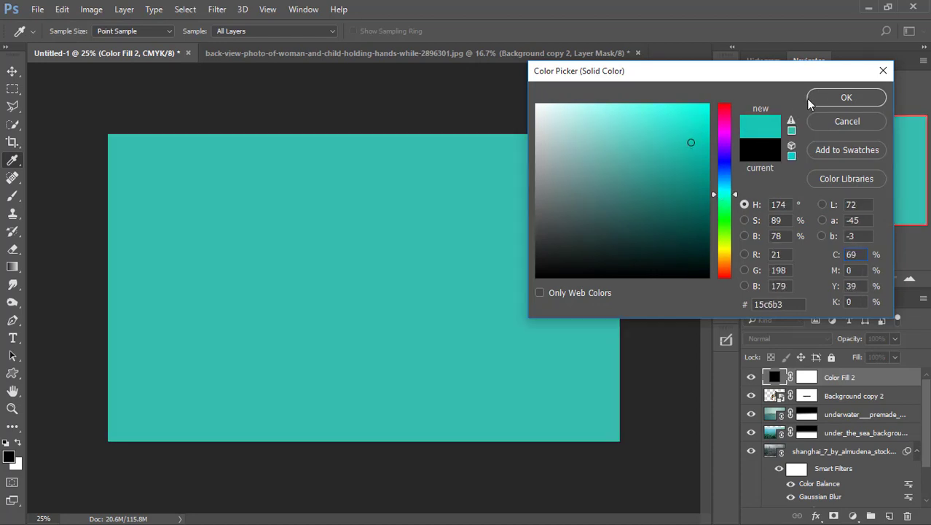
click(846, 97)
Step: Clip the teal fill to the figures' layer and lower the fill's opacity to 43%
key(z)
right_click(826, 380)
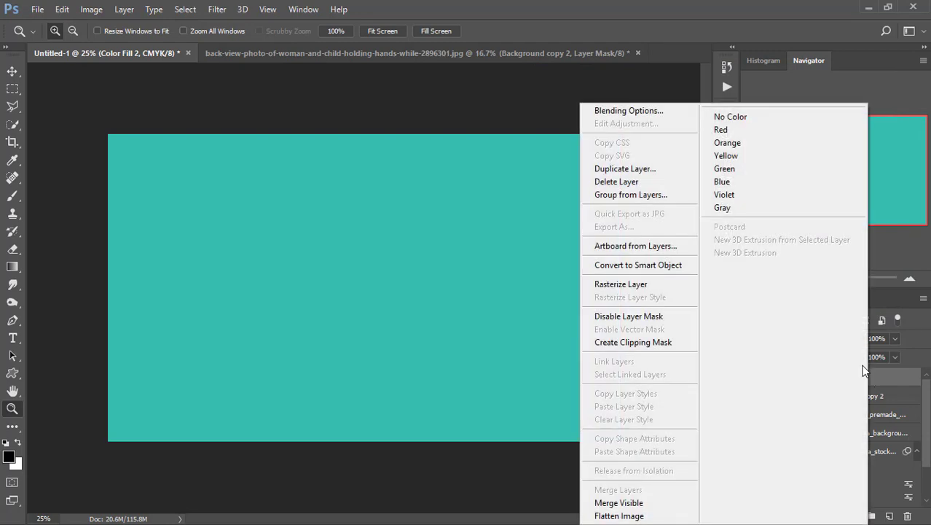
click(621, 342)
click(347, 254)
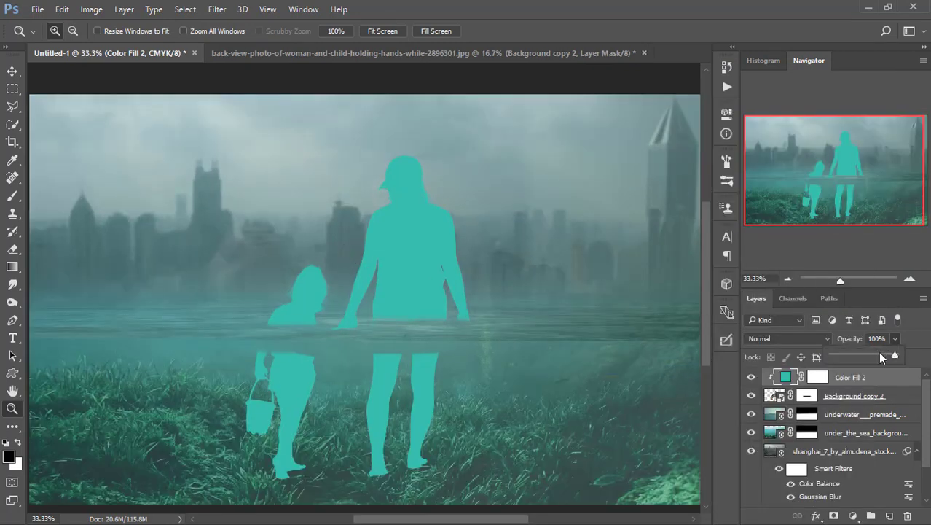
mouse_move(880, 357)
mouse_down()
mouse_move(817, 353)
mouse_move(864, 357)
mouse_up()
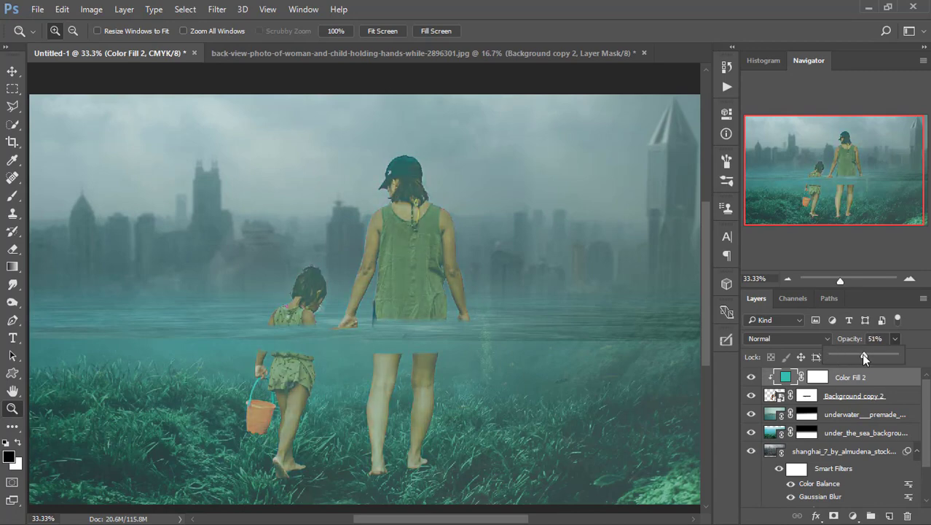
drag(839, 280, 835, 280)
click(358, 269)
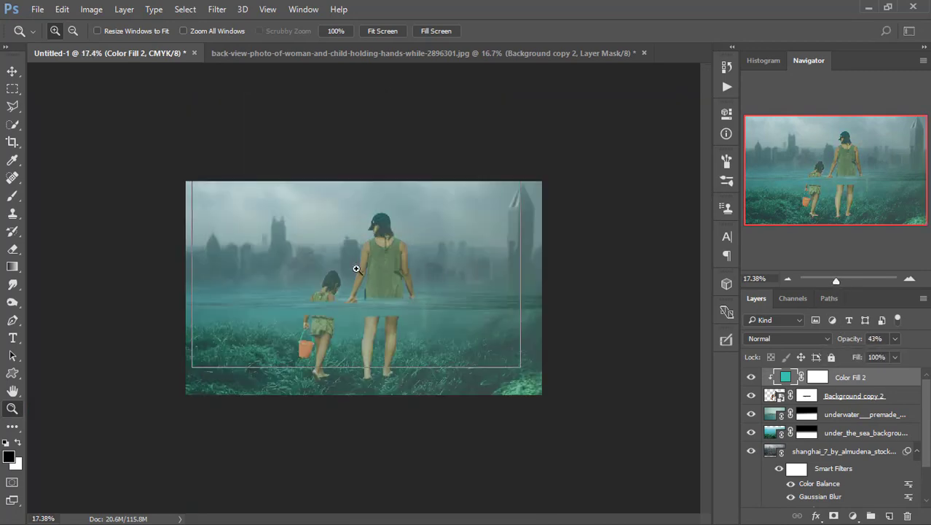
click(352, 262)
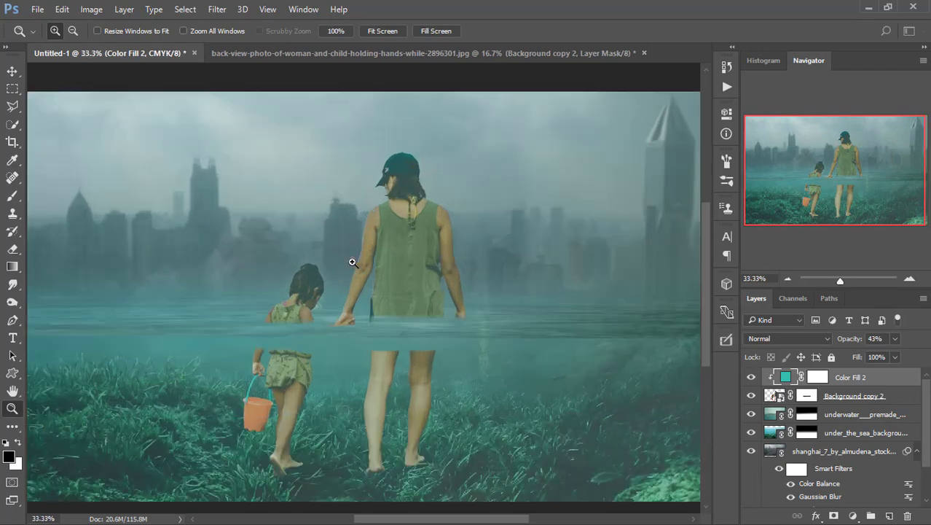
Step: Paint white on the figures' mask to bring back the tops of the woman's legs just below the waterline
click(804, 398)
click(338, 304)
key(b)
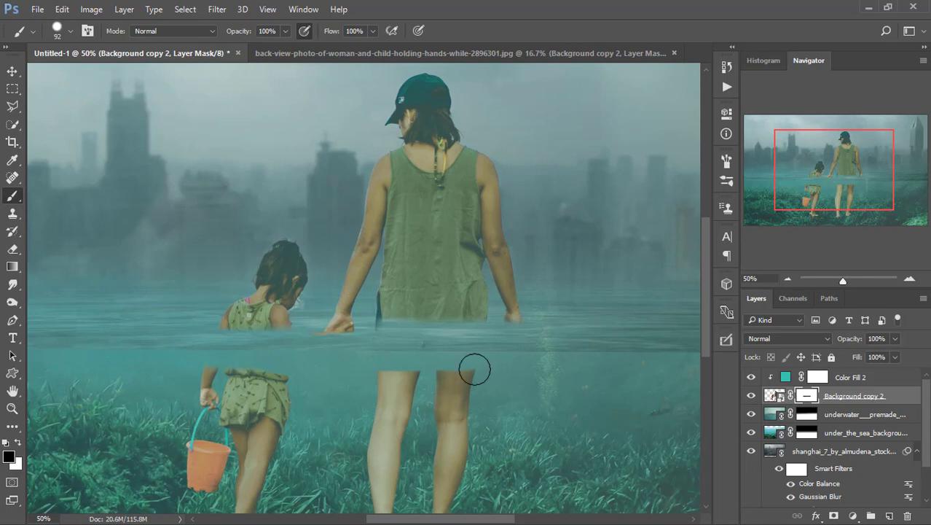
mouse_move(430, 365)
mouse_down()
mouse_move(442, 384)
mouse_move(466, 386)
mouse_move(390, 379)
mouse_move(497, 375)
mouse_move(380, 372)
mouse_move(437, 373)
mouse_up()
key(x)
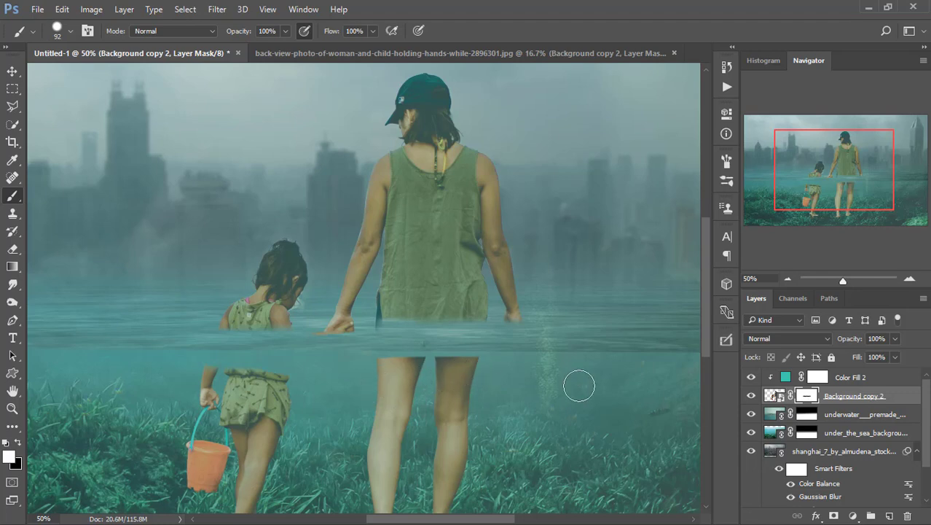
scroll(572, 368, down, 2)
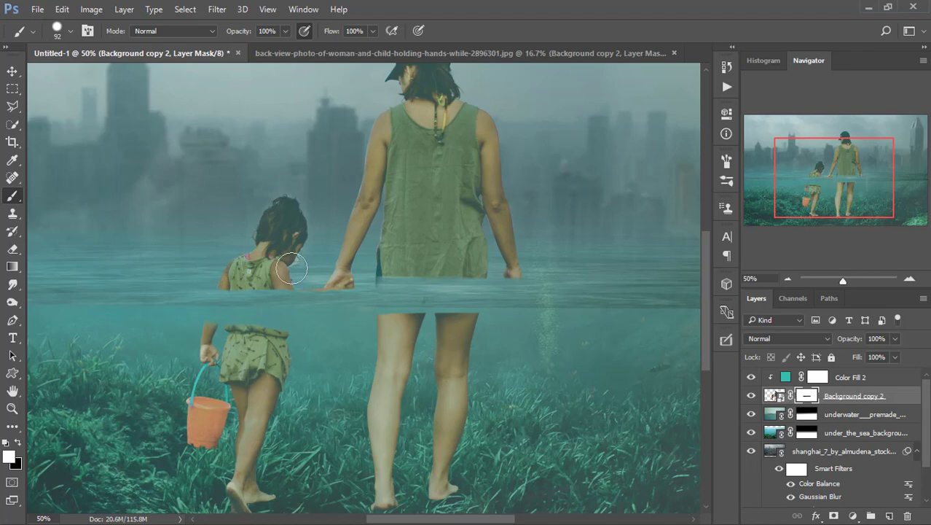
click(832, 280)
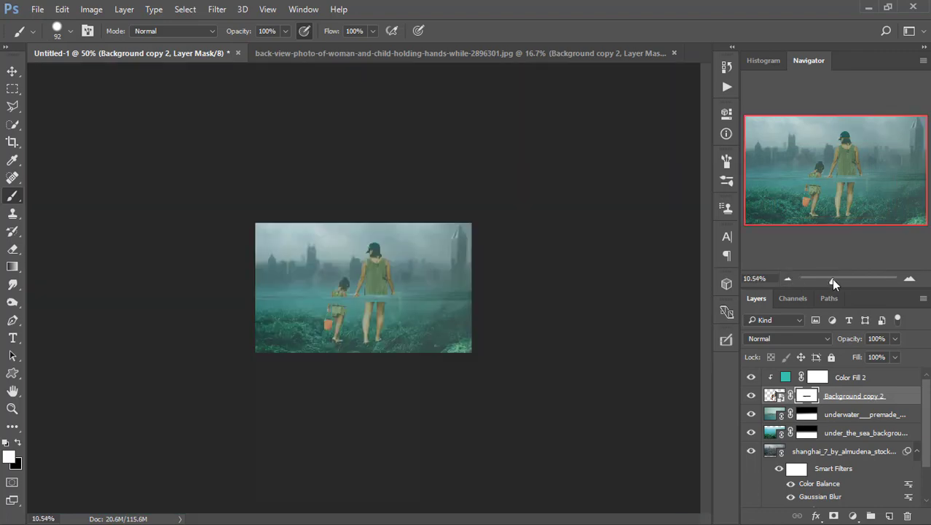
click(13, 408)
click(340, 293)
click(341, 293)
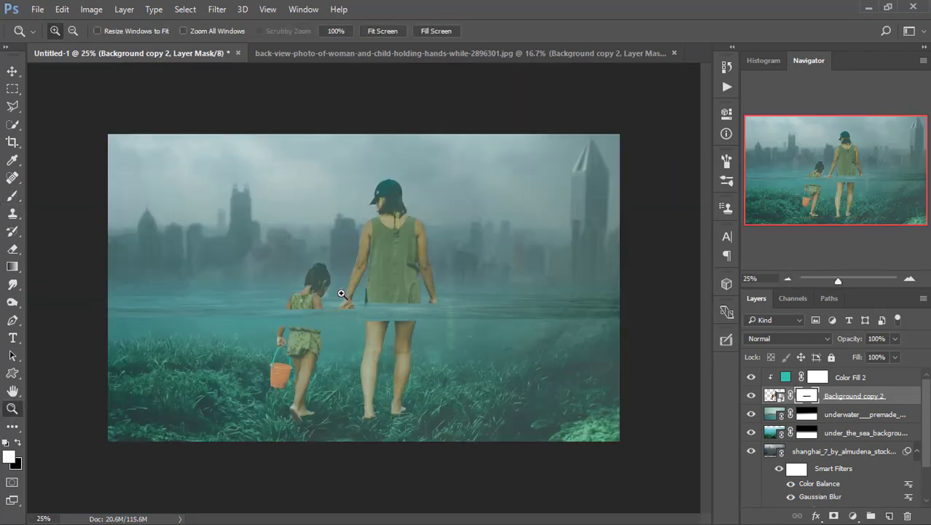
click(372, 296)
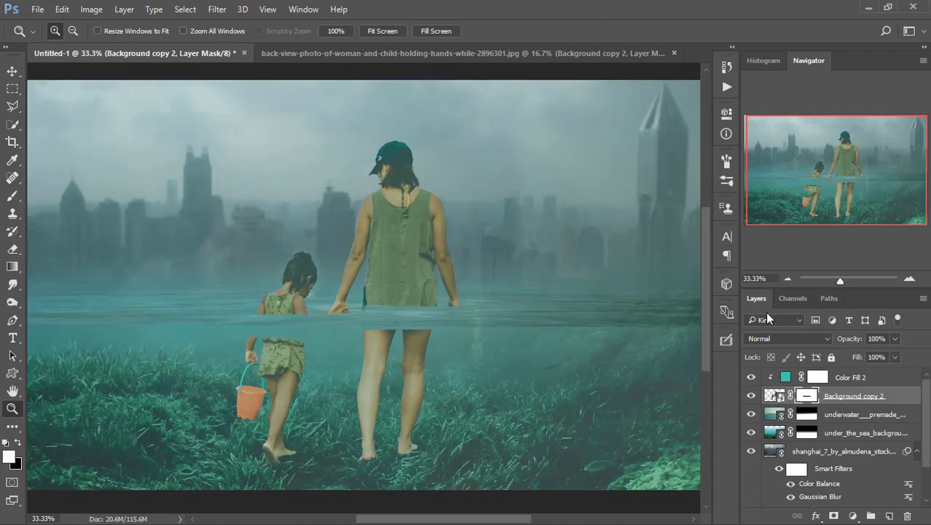
drag(840, 280, 837, 281)
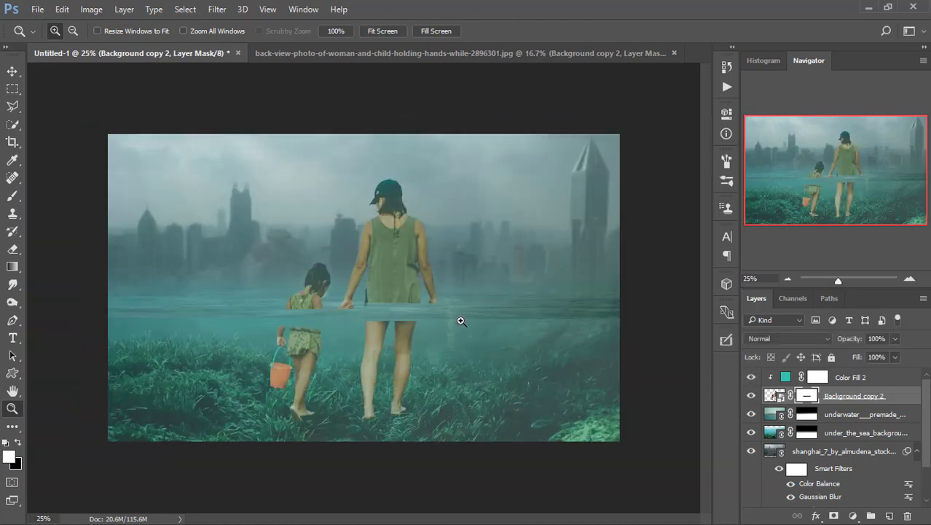
Step: Select every layer above the locked Background, from Color Fill 1 up to Color Fill 2, and group them
scroll(852, 429, down, 3)
scroll(849, 427, up, 2)
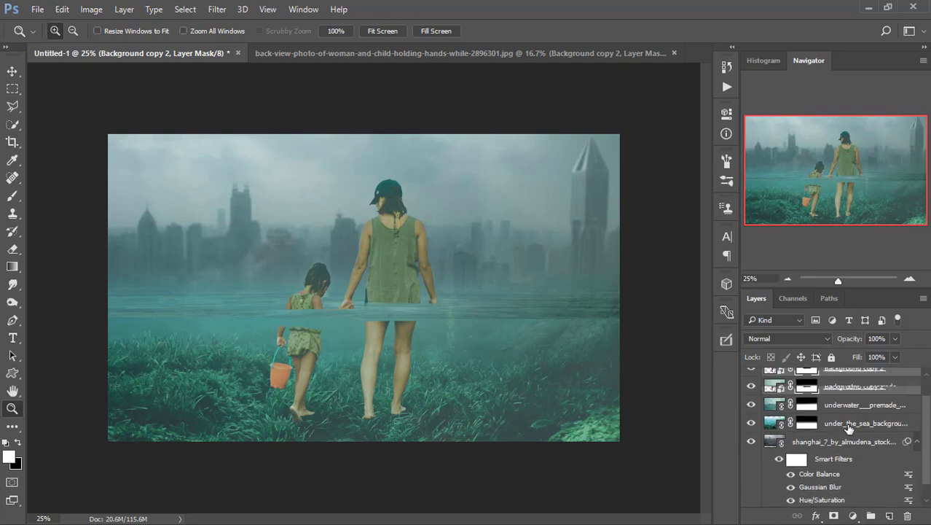
scroll(848, 429, down, 2)
scroll(847, 428, up, 1)
scroll(848, 429, up, 2)
scroll(845, 426, down, 3)
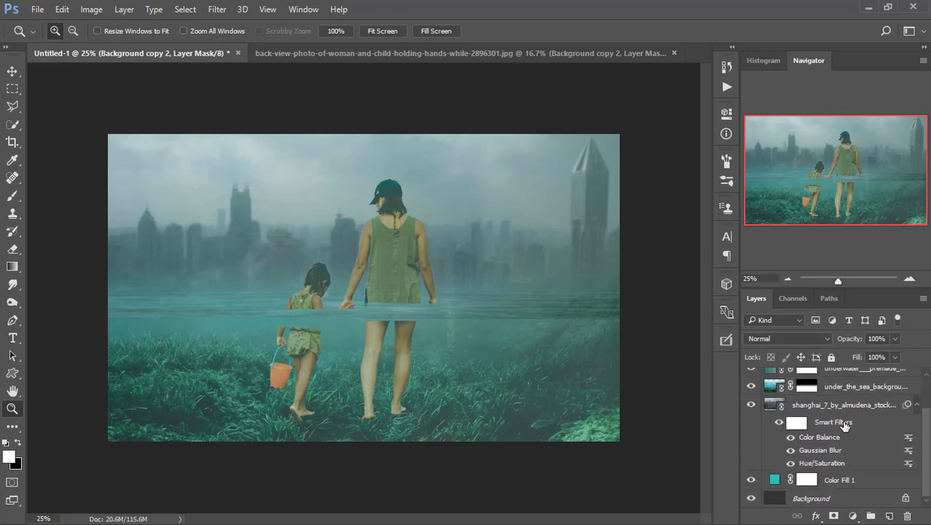
ctrl+click(866, 478)
ctrl+click(842, 405)
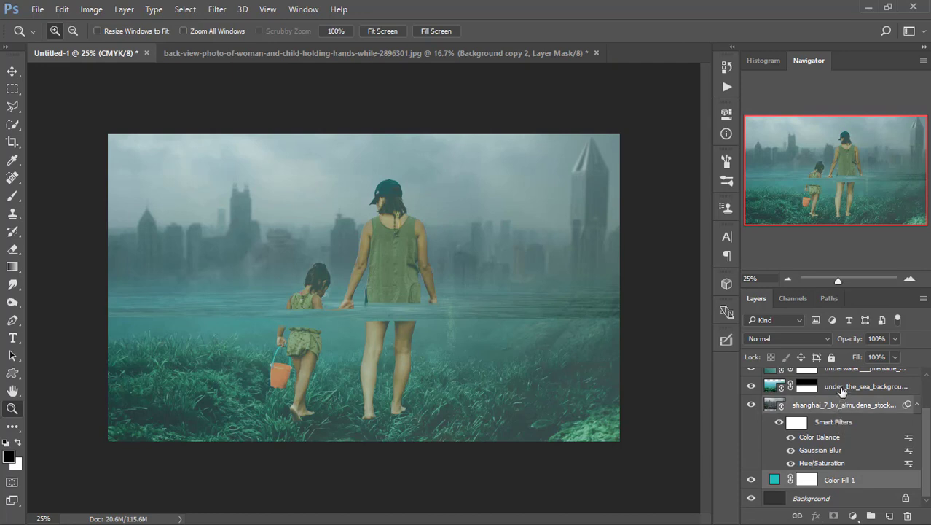
ctrl+click(841, 389)
ctrl+click(849, 408)
scroll(860, 413, up, 1)
scroll(861, 414, up, 1)
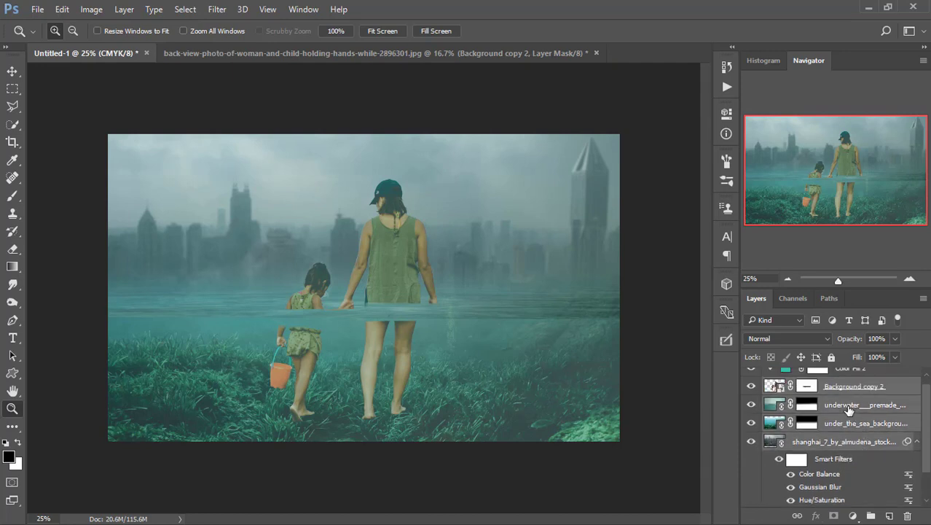
key(ctrl+g)
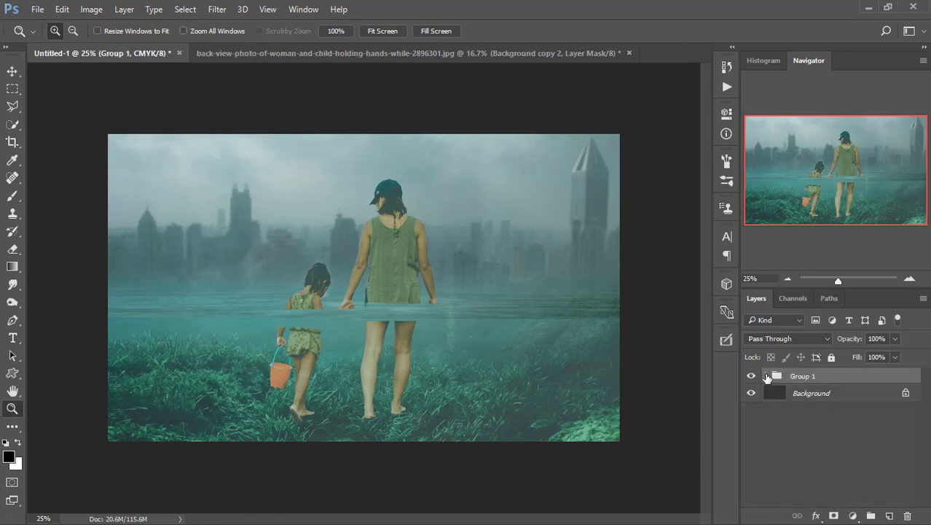
Step: Expand the group and add a Brightness/Contrast adjustment above Color Fill 2 with brightness at -34
click(767, 376)
scroll(838, 422, down, 1)
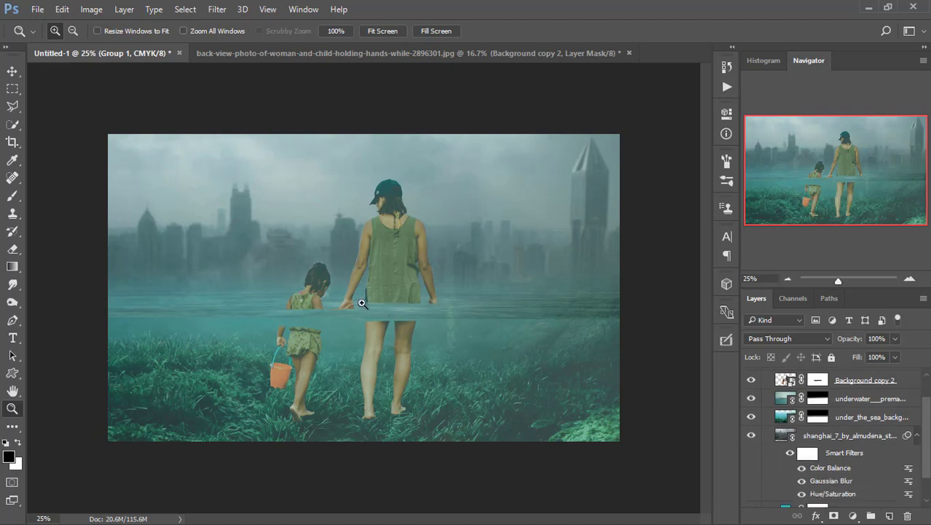
click(359, 305)
scroll(754, 412, up, 1)
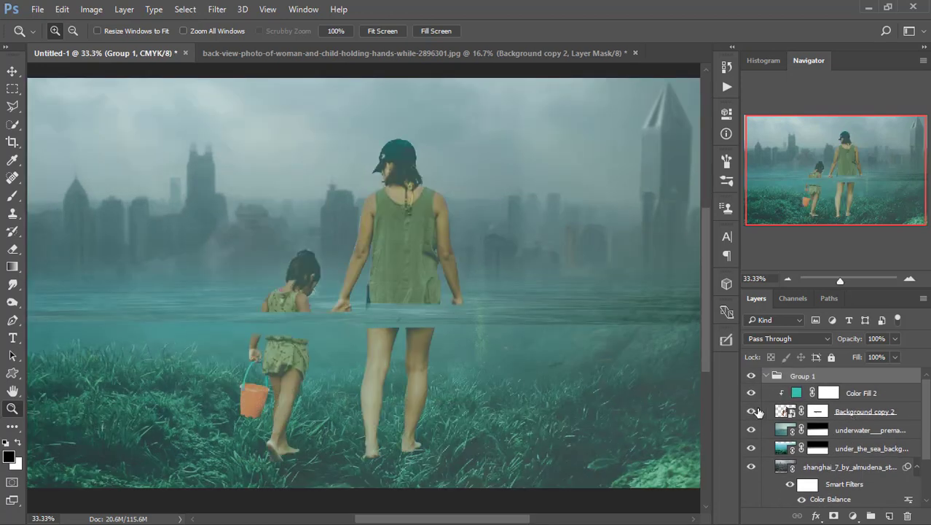
click(871, 395)
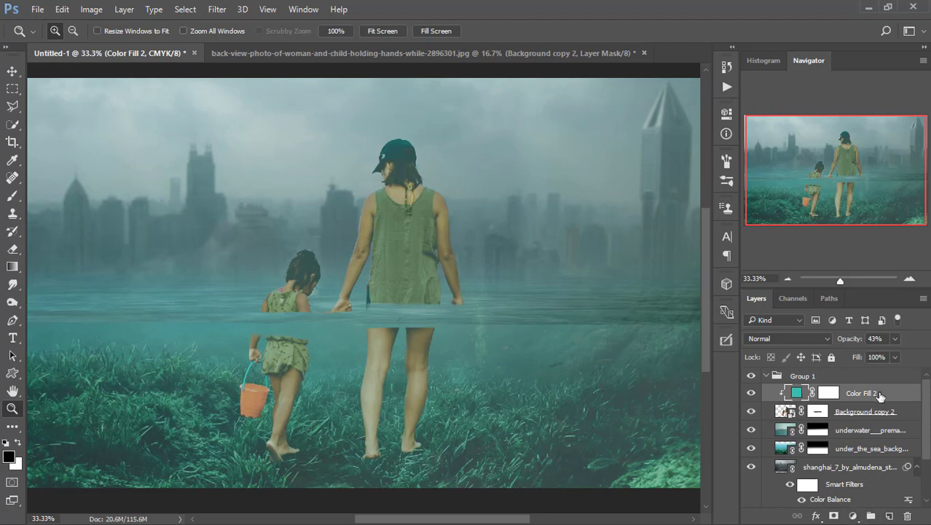
click(852, 516)
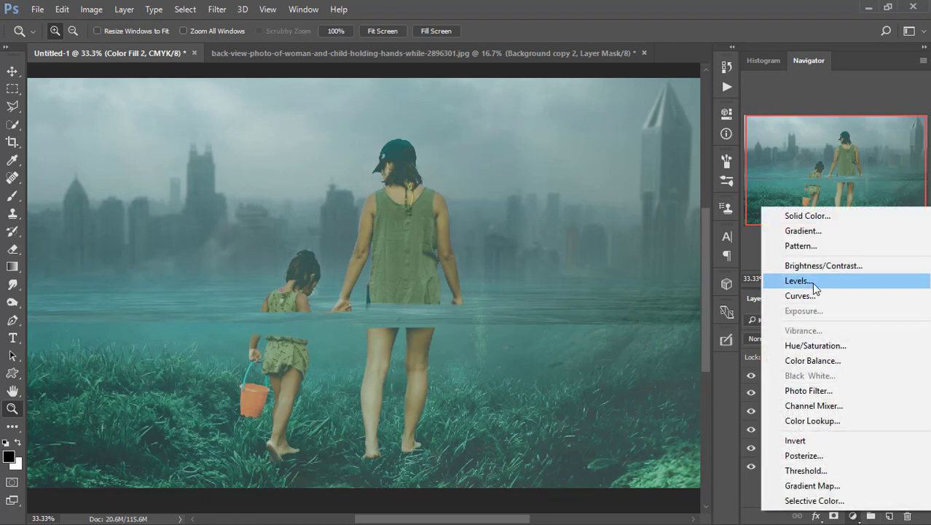
click(815, 265)
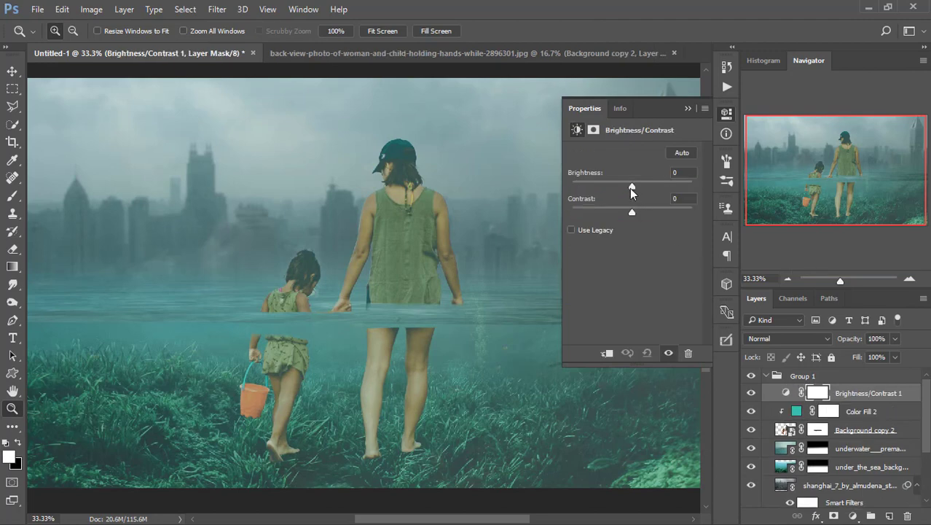
mouse_move(631, 187)
mouse_down()
mouse_move(605, 188)
mouse_move(618, 190)
mouse_up()
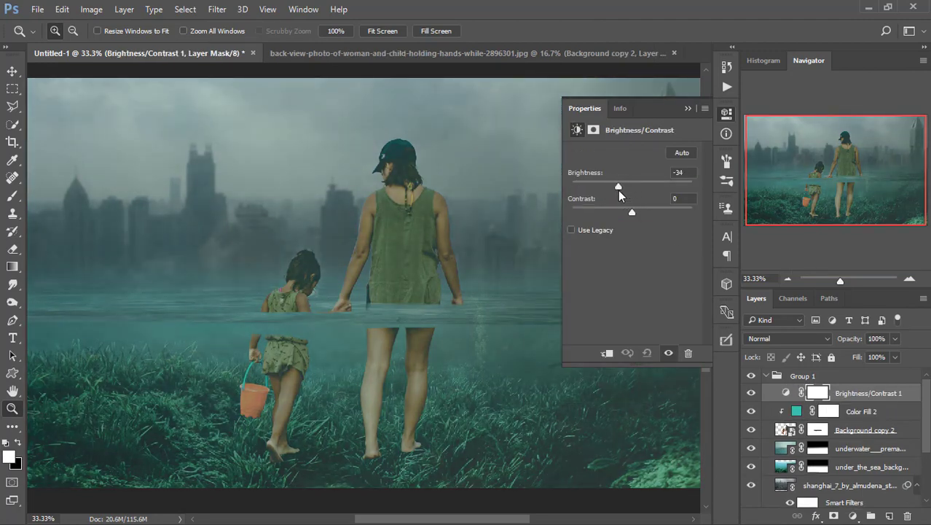
click(688, 107)
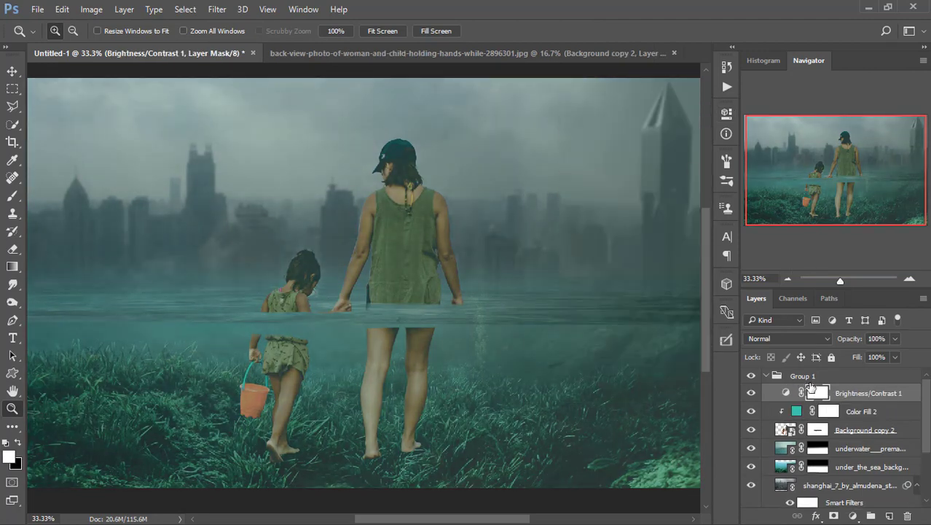
Step: Clip the Brightness/Contrast adjustment to the figures and invert its mask to black
alt+click(826, 401)
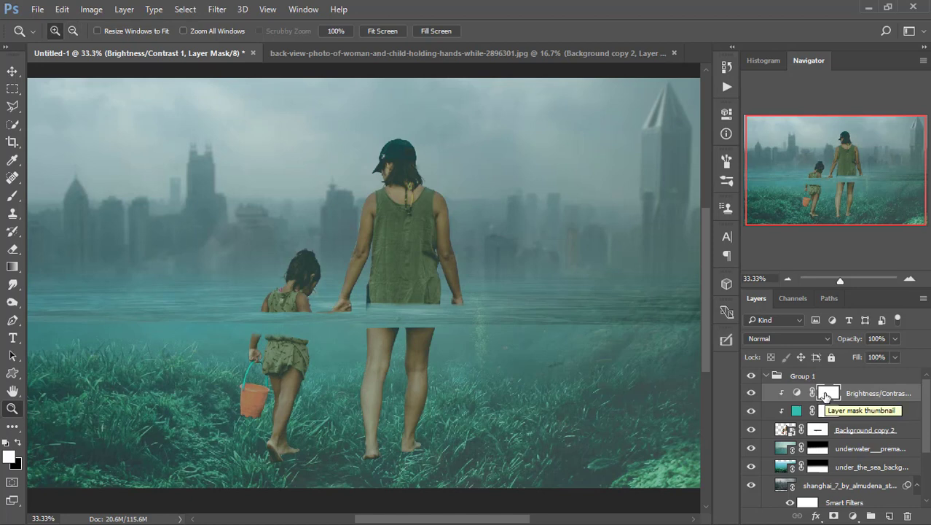
key(ctrl+i)
Step: Paint white on the adjustment's mask to darken both figures' submerged legs, and move the adjustment below Color Fill 2
key(b)
mouse_move(250, 387)
mouse_down()
mouse_move(280, 391)
mouse_move(291, 381)
mouse_move(280, 386)
mouse_move(277, 448)
mouse_move(273, 426)
mouse_up()
drag(873, 394, 872, 417)
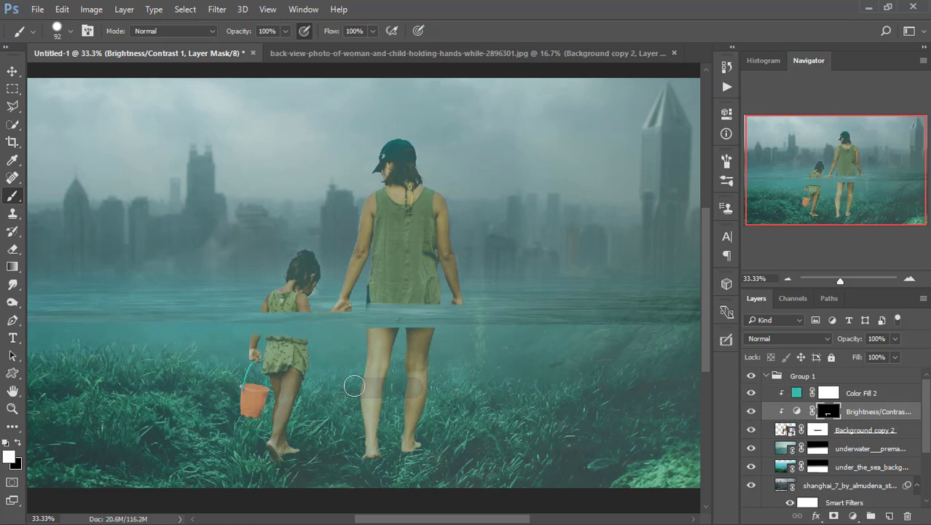
mouse_move(384, 345)
mouse_down()
mouse_move(417, 342)
mouse_move(416, 447)
mouse_move(382, 448)
mouse_move(365, 380)
mouse_up()
mouse_move(283, 429)
mouse_down()
mouse_move(233, 408)
mouse_move(244, 408)
mouse_move(248, 367)
mouse_move(267, 347)
mouse_move(298, 366)
mouse_up()
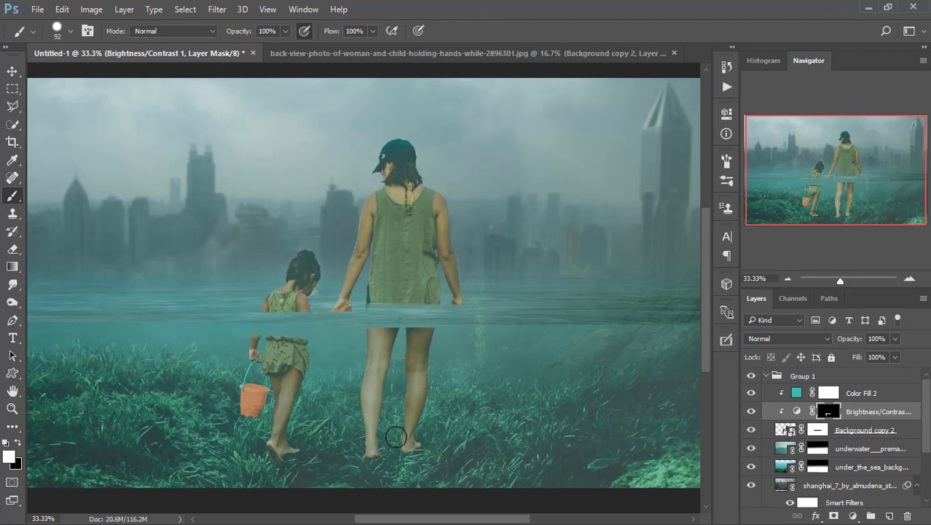
Step: Create a new layer named "shadow" between the figures' layer and the underwater premade background
scroll(704, 365, down, 2)
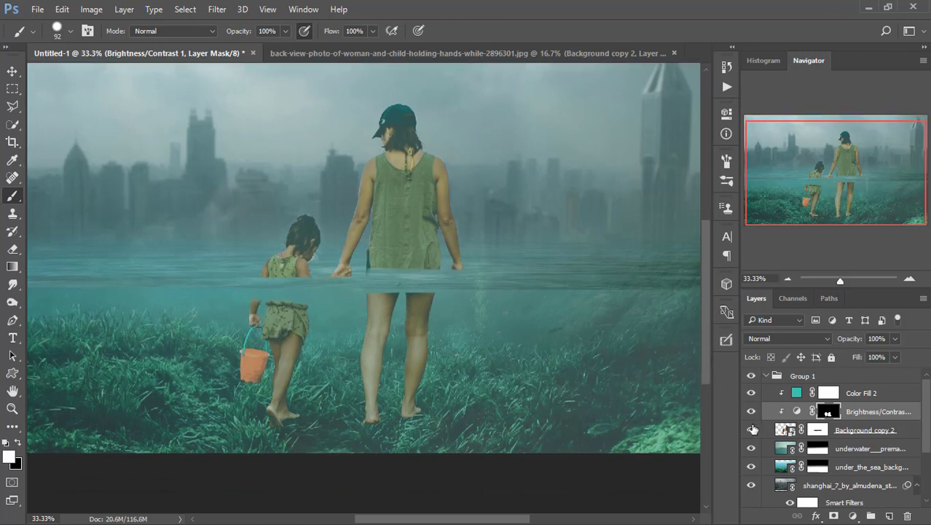
click(840, 435)
click(750, 430)
click(750, 430)
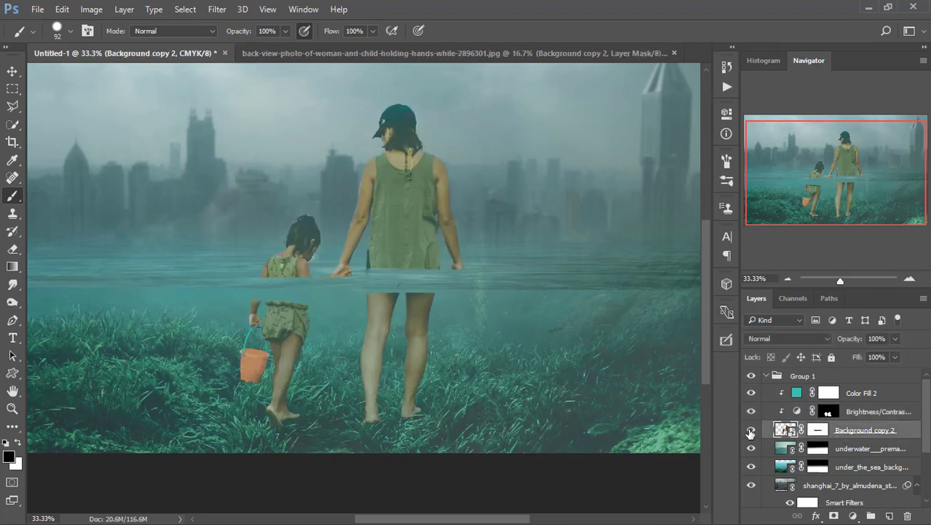
click(750, 467)
click(750, 467)
click(845, 450)
click(889, 515)
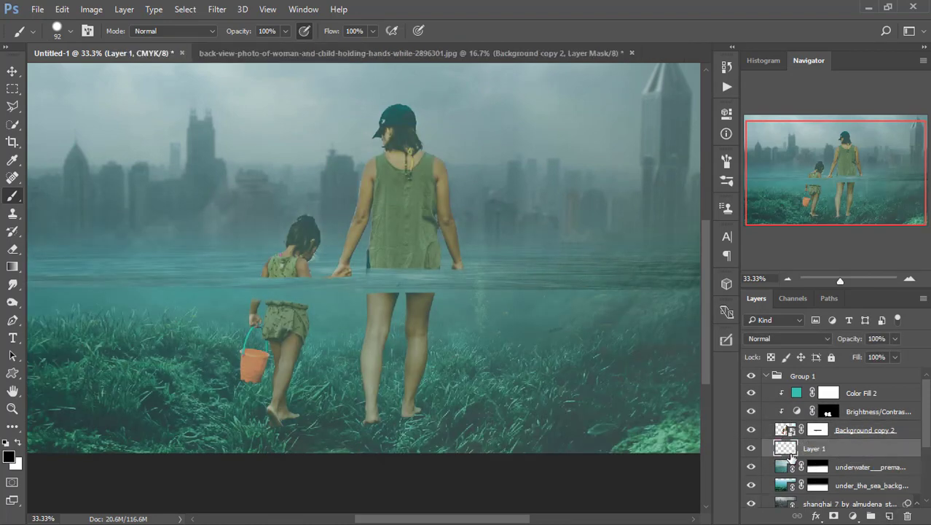
double_click(815, 448)
key(Return)
drag(282, 421, 286, 445)
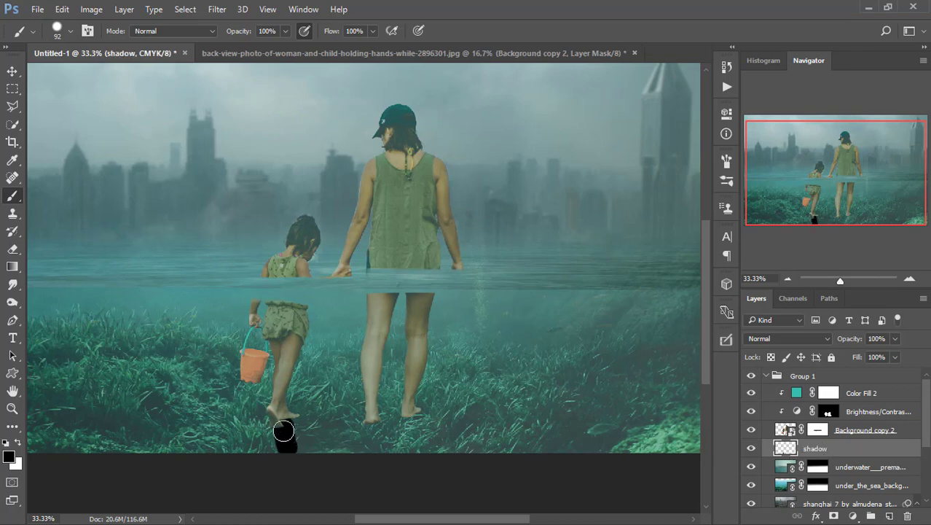
click(62, 8)
click(91, 54)
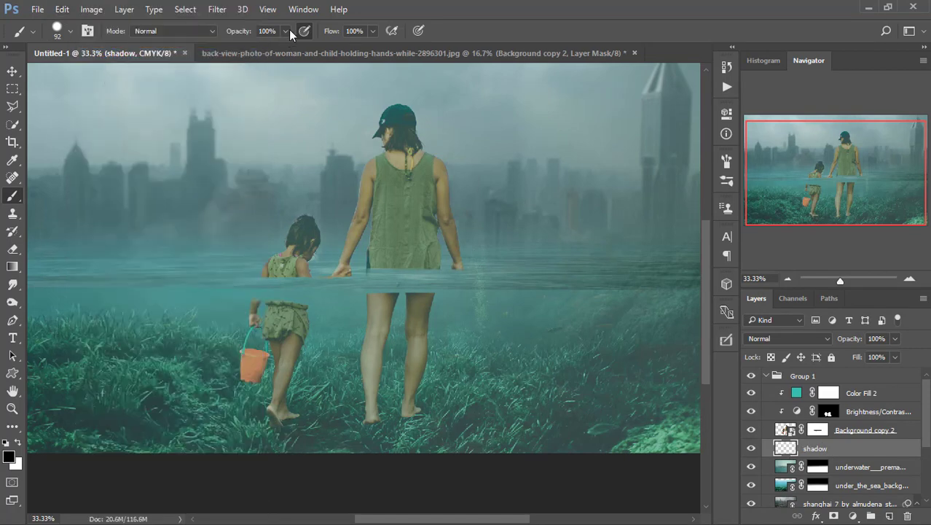
Step: Paint black shadows beneath both figures' feet on the shadow layer with the Brush at 18% opacity and 83% flow
drag(286, 30, 247, 48)
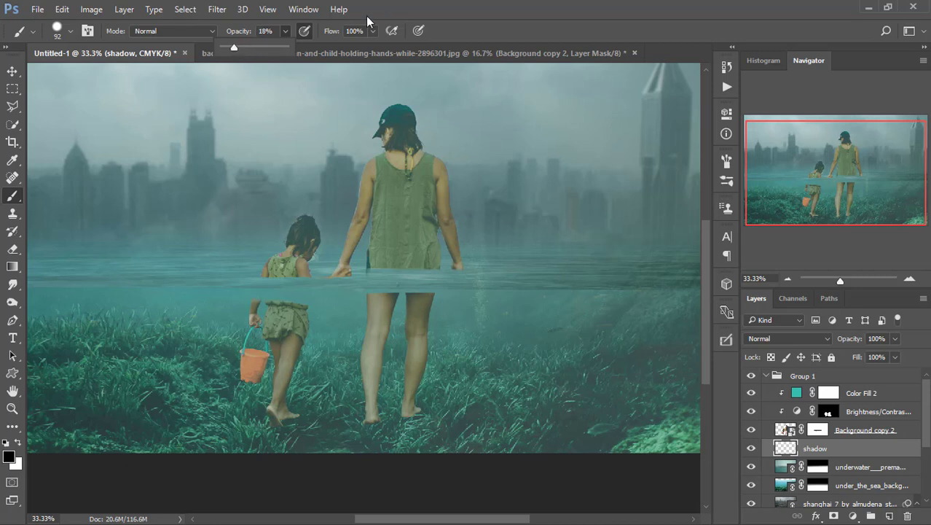
drag(373, 30, 361, 48)
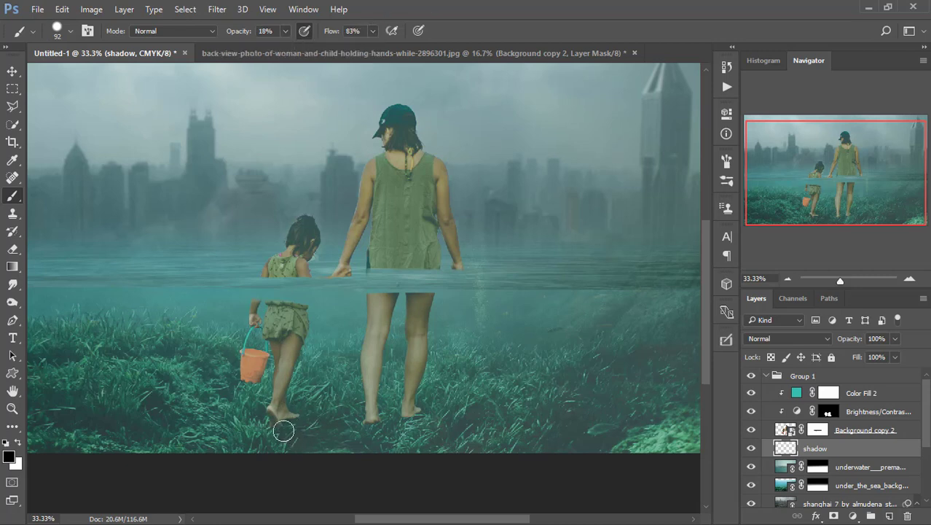
drag(284, 431, 289, 448)
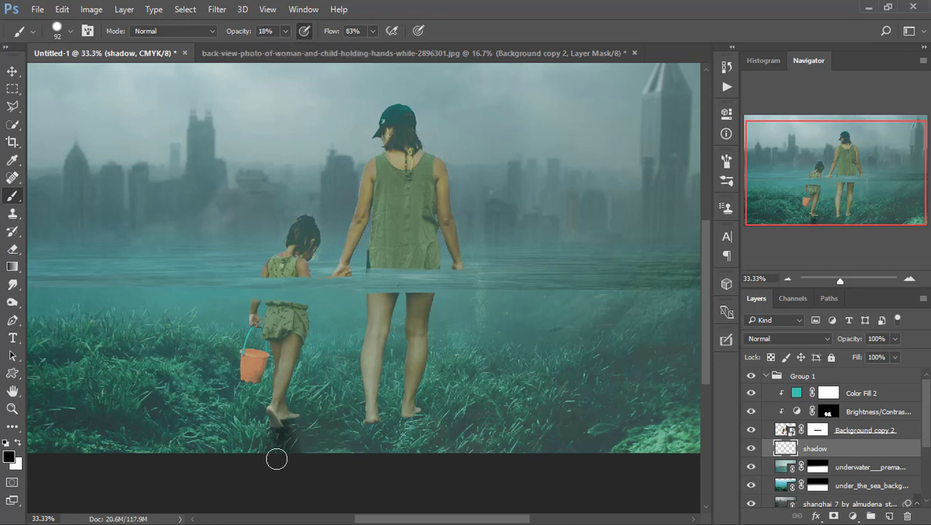
drag(376, 445, 374, 428)
mouse_move(412, 460)
mouse_down()
mouse_move(410, 425)
mouse_move(407, 473)
mouse_move(397, 483)
mouse_move(391, 437)
mouse_move(391, 468)
mouse_up()
drag(410, 426, 406, 460)
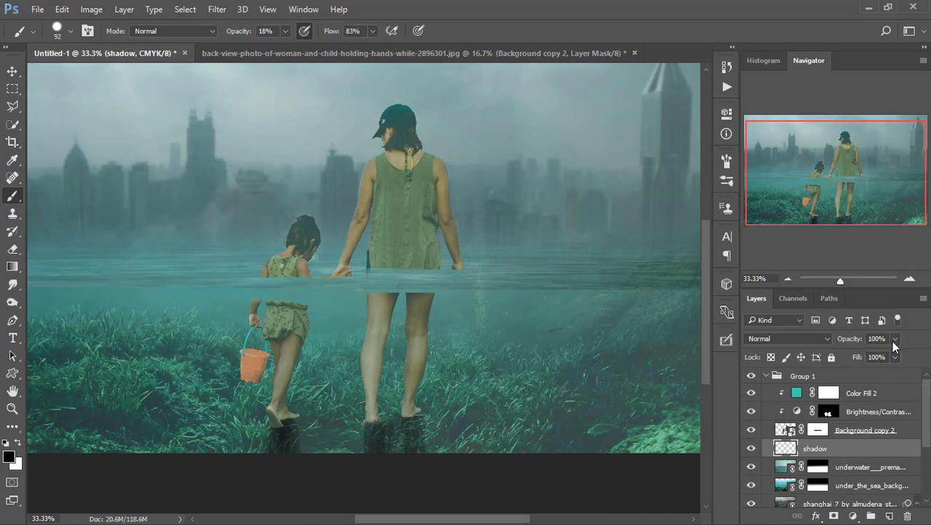
Step: Lower the shadow layer's opacity to 41% and compare the image with and without it
drag(875, 357, 853, 356)
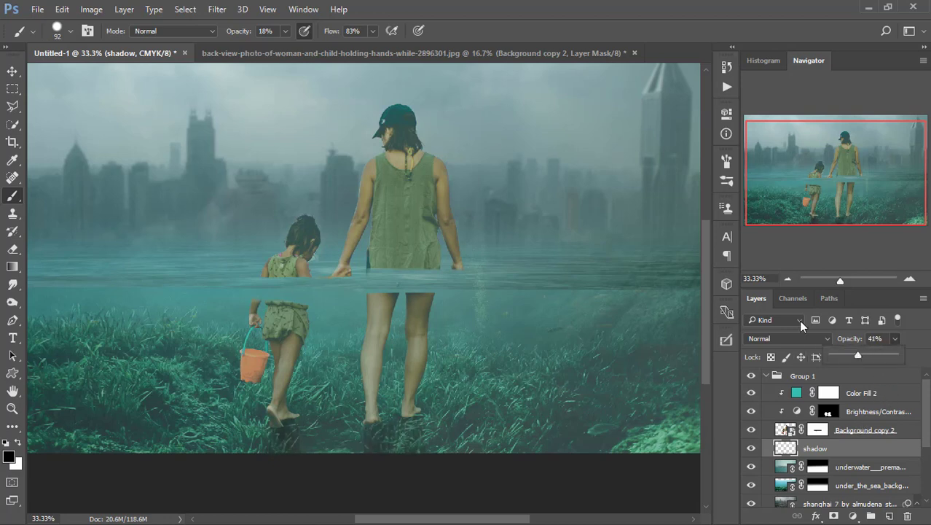
click(751, 448)
click(751, 448)
click(824, 283)
key(z)
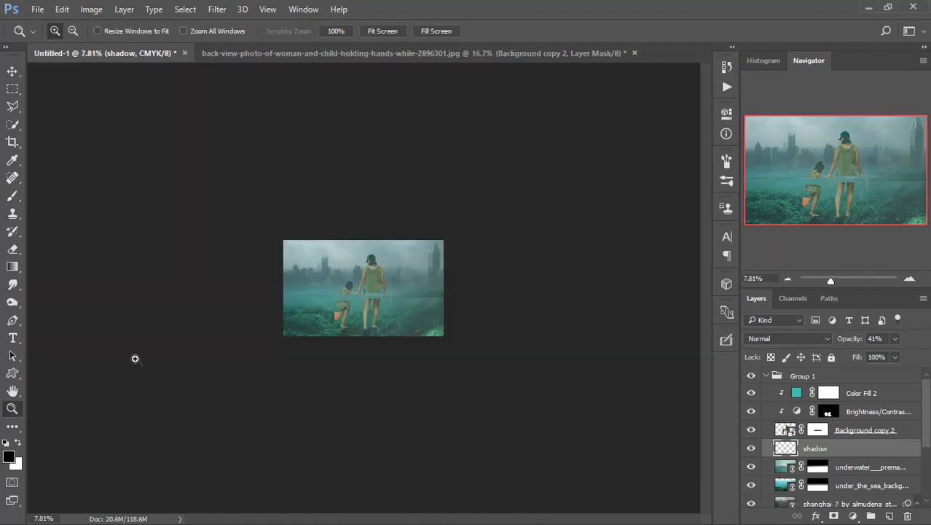
click(340, 298)
click(340, 298)
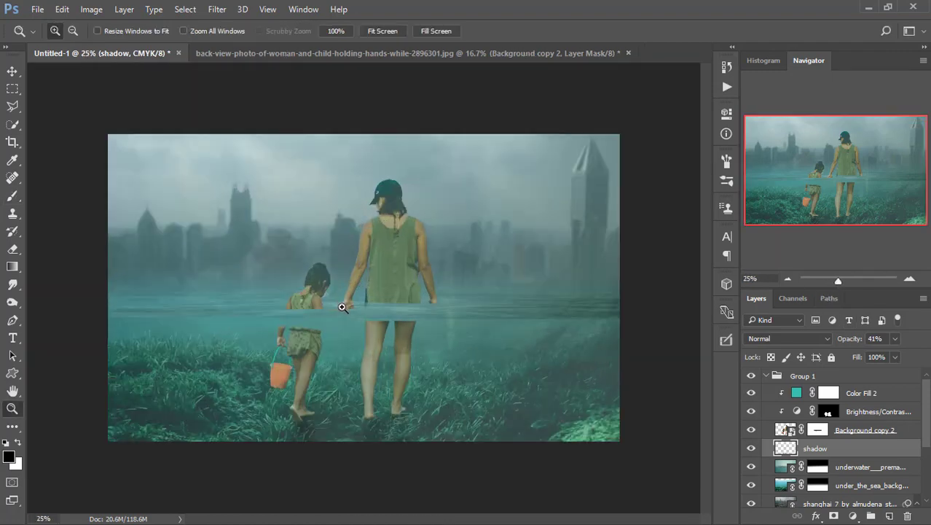
Step: Rasterize the figures' layer, Background copy 2, and apply its layer mask
click(816, 428)
right_click(815, 428)
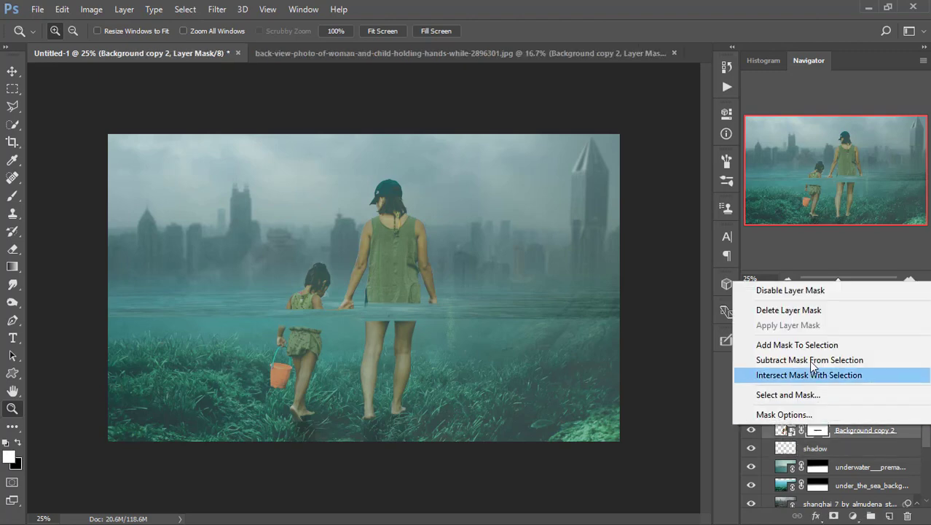
click(771, 5)
right_click(873, 435)
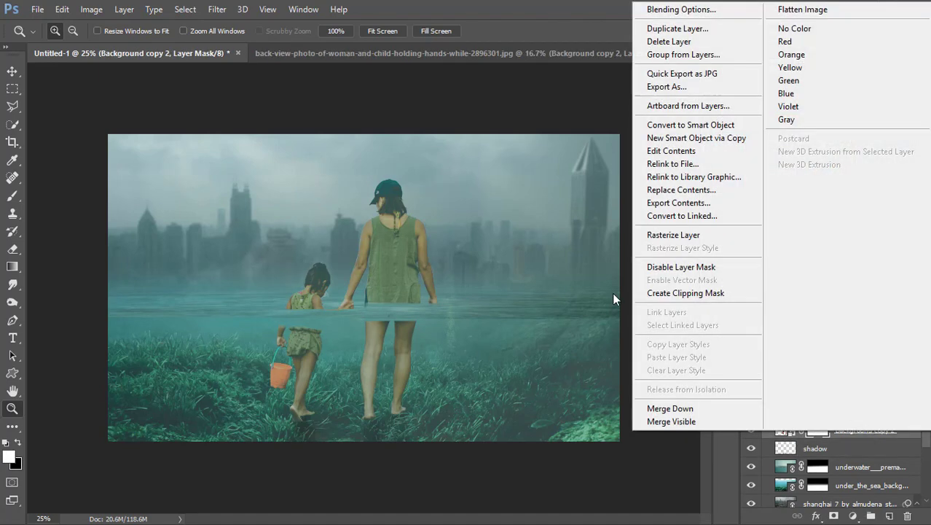
click(672, 235)
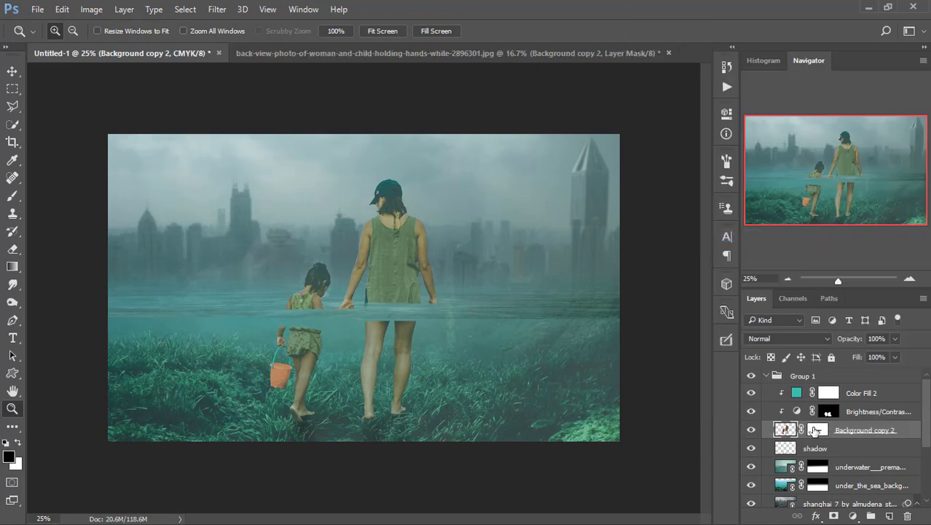
right_click(816, 429)
click(800, 335)
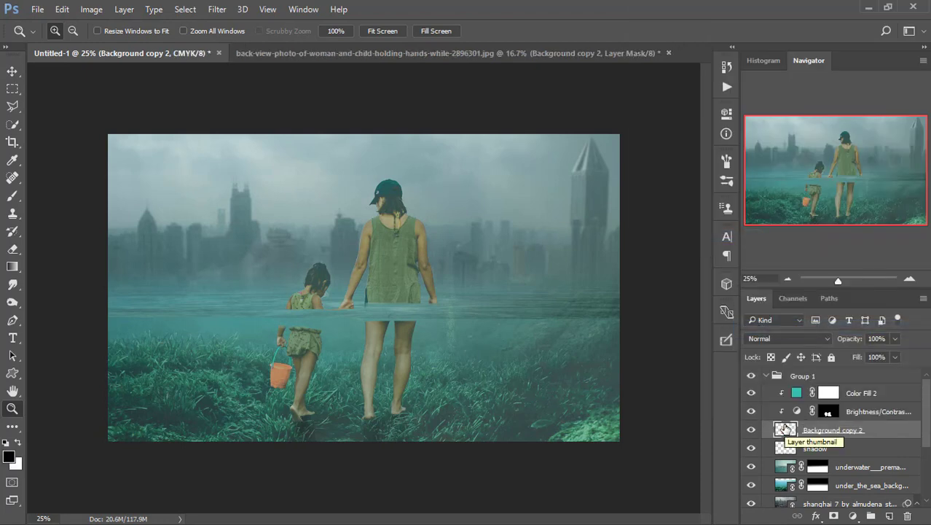
Step: Load the figures' outline as a selection, contract it by 1 pixel and add it as a mask on Background copy 2
ctrl+click(786, 430)
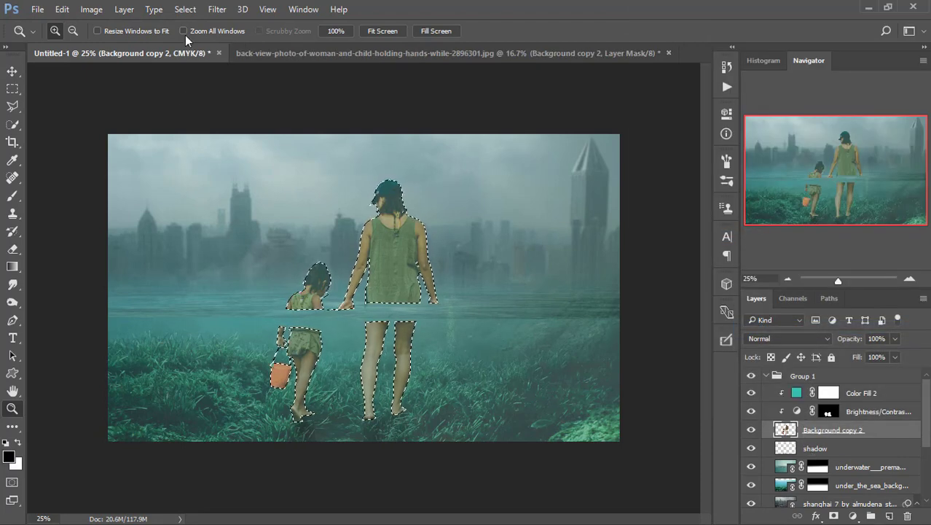
click(185, 10)
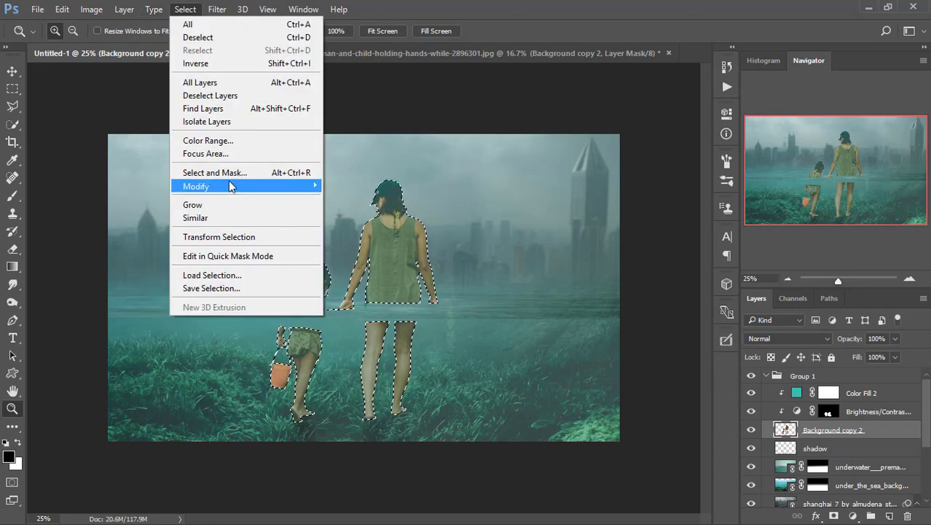
mouse_move(240, 186)
click(353, 225)
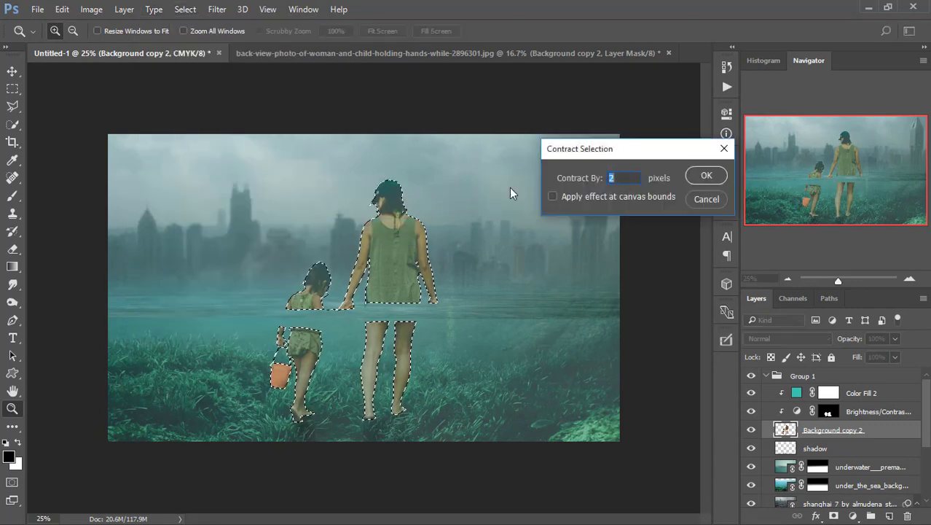
text(1)
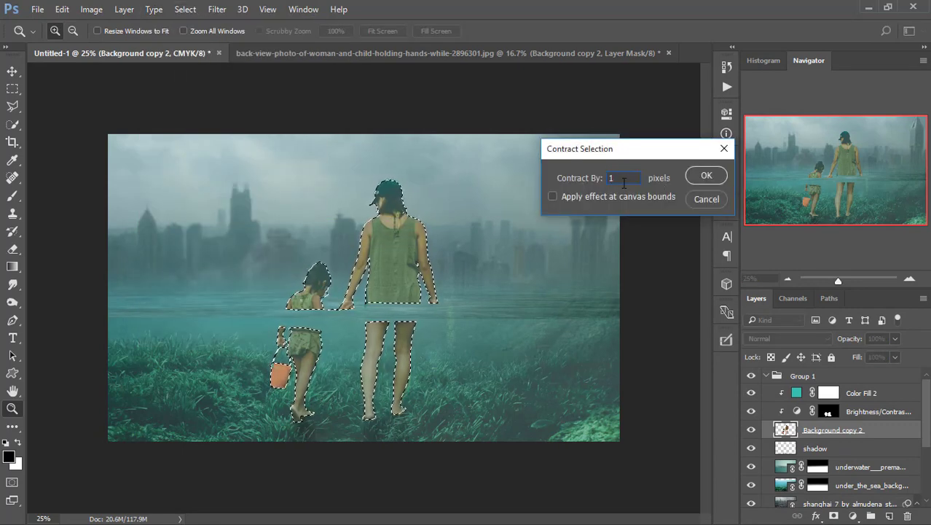
click(689, 172)
click(832, 515)
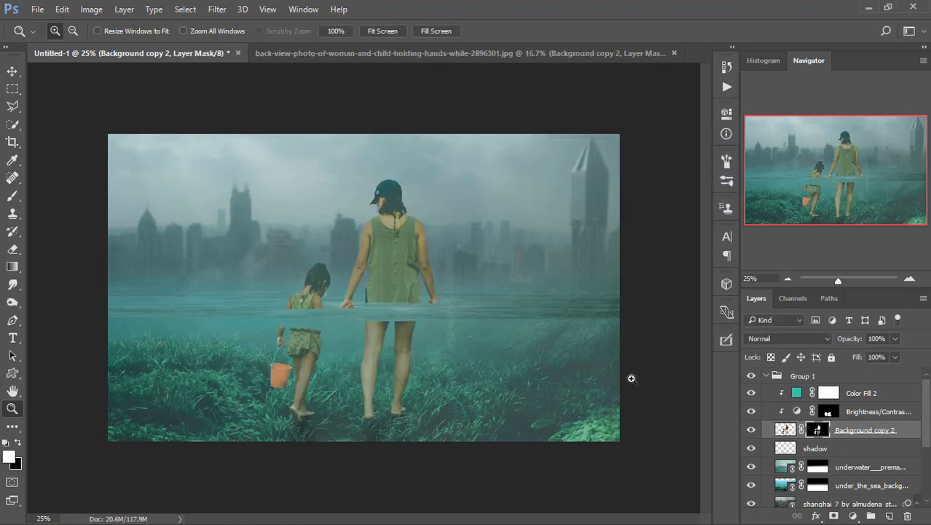
click(752, 429)
click(751, 429)
Step: Set the opacity of the Shanghai skyline layer to 70%
scroll(874, 459, down, 3)
click(750, 442)
click(750, 441)
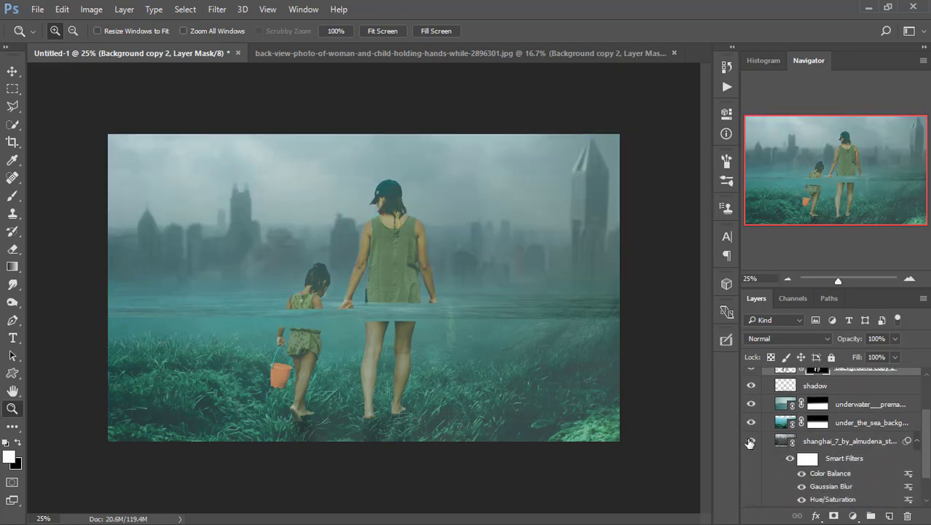
click(859, 442)
drag(863, 340, 850, 342)
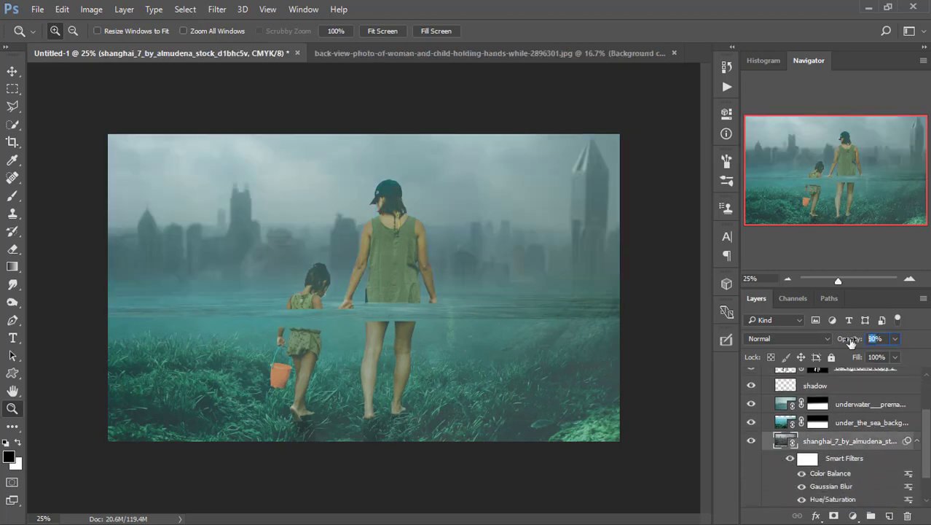
text(70)
scroll(839, 431, down, 2)
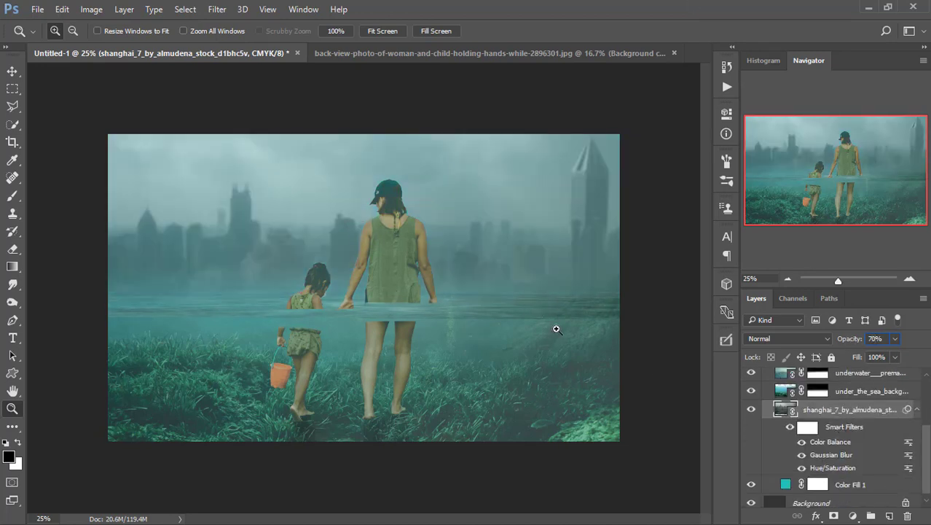
scroll(847, 397, up, 3)
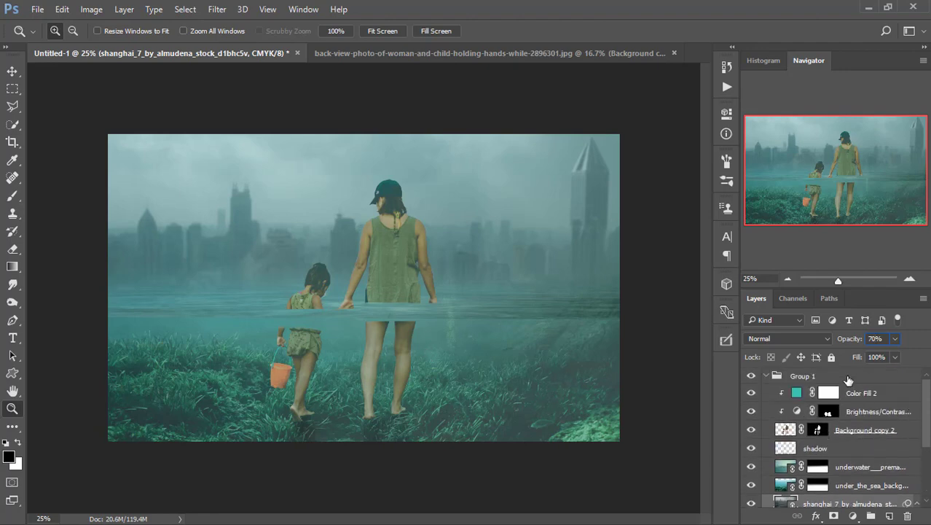
Step: Add a Color Balance adjustment above Color Fill 2 with midtones Cyan-Red at -3, and compare the image with and without it
click(868, 378)
drag(838, 281, 837, 281)
click(853, 515)
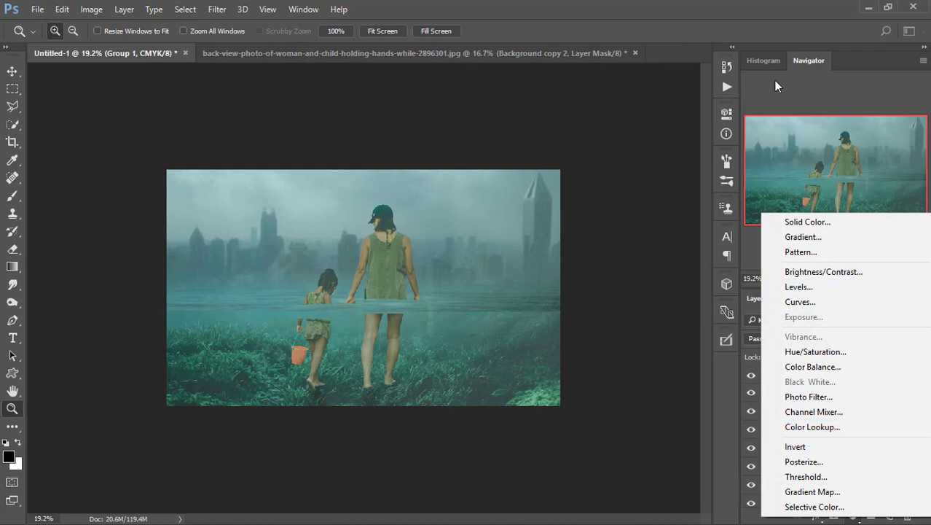
key(Escape)
click(852, 515)
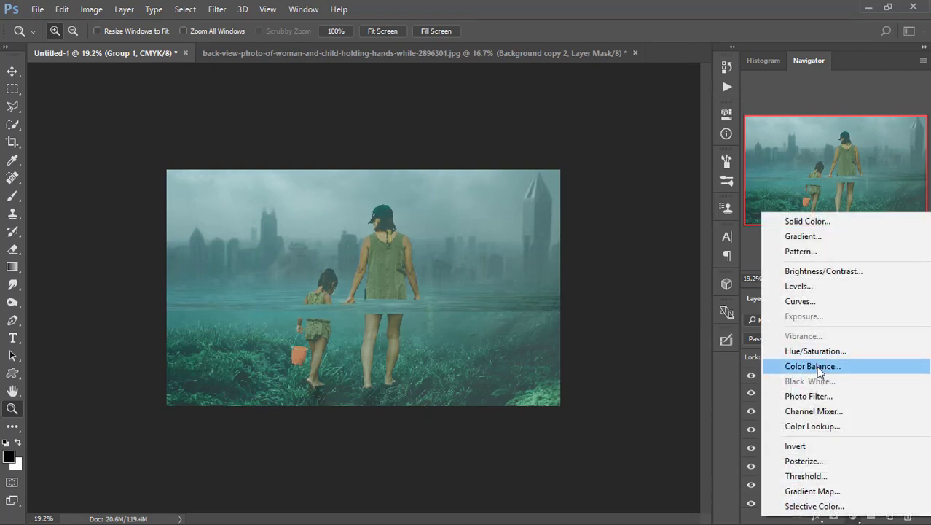
click(817, 372)
drag(601, 183, 615, 188)
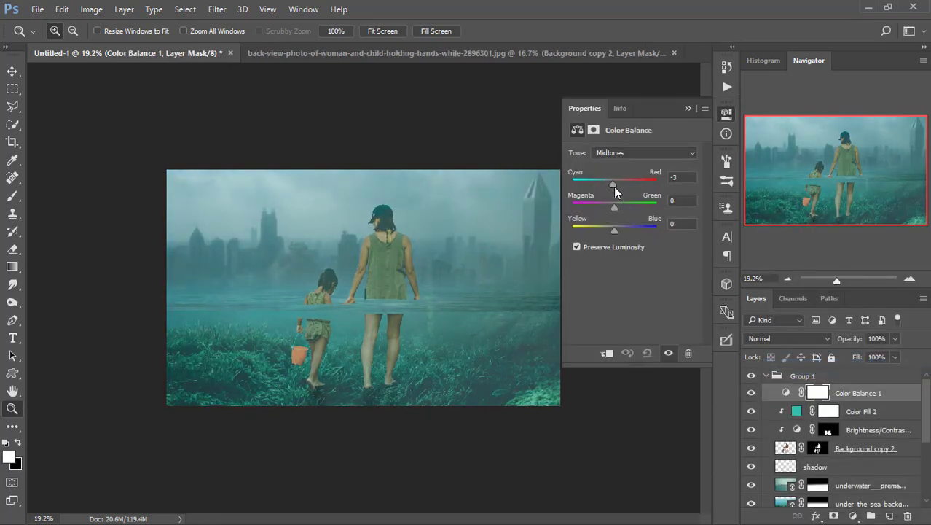
click(688, 107)
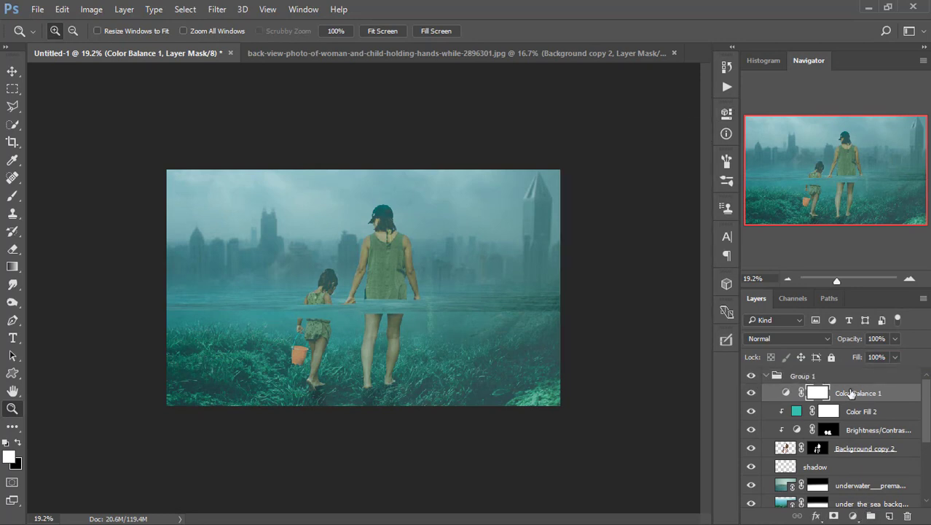
click(801, 376)
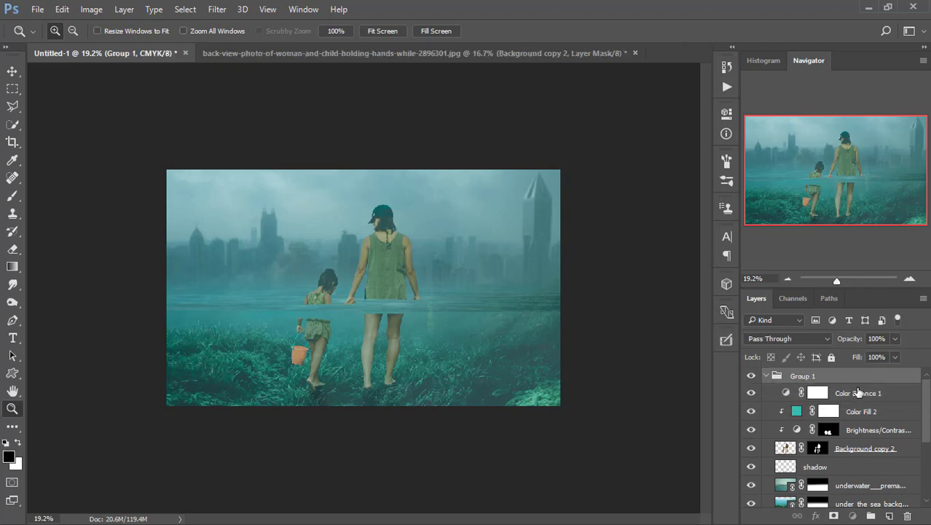
click(819, 393)
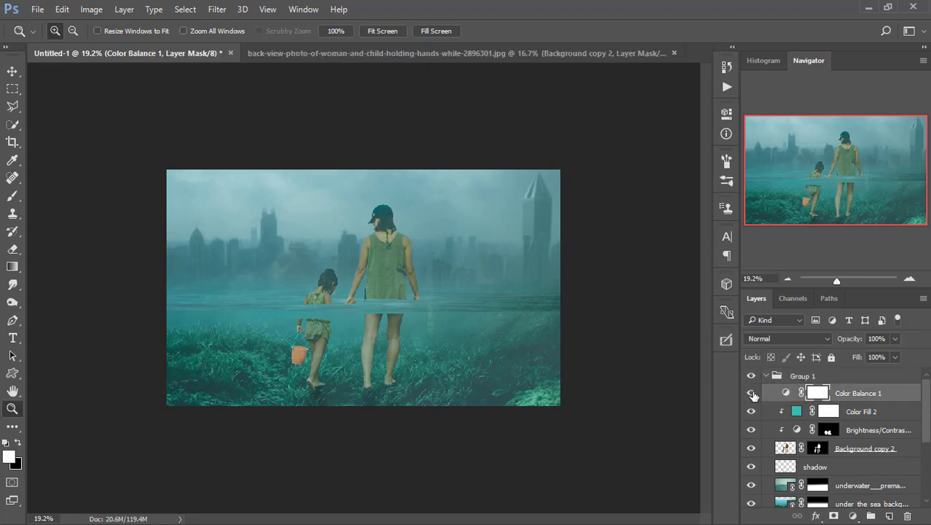
click(751, 393)
click(750, 394)
Step: Add a Curves adjustment above Color Balance 1 and raise the curve's midpoint slightly
click(859, 377)
click(852, 516)
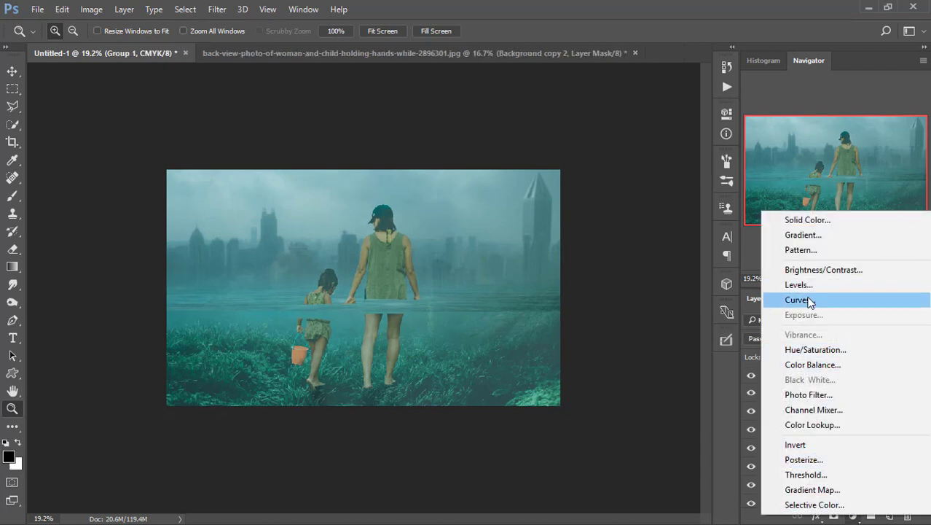
click(799, 299)
drag(645, 237, 637, 231)
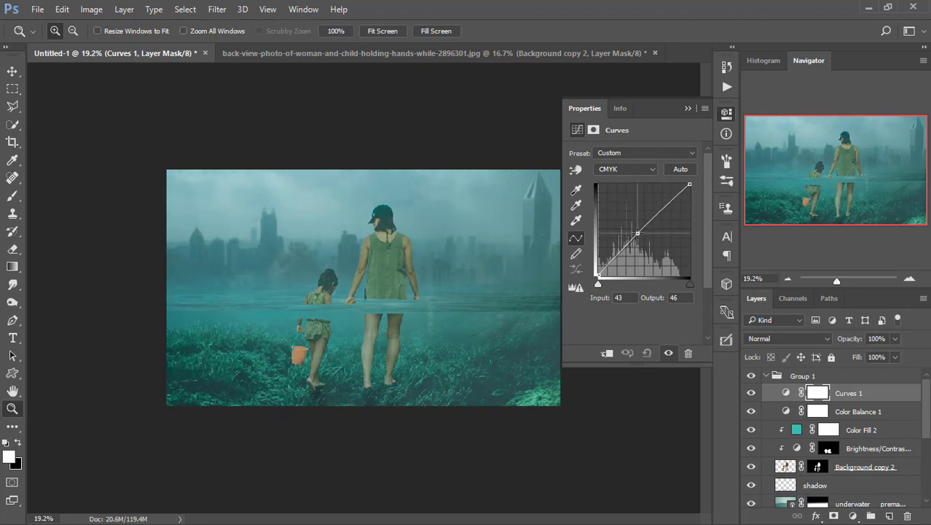
drag(690, 284, 711, 284)
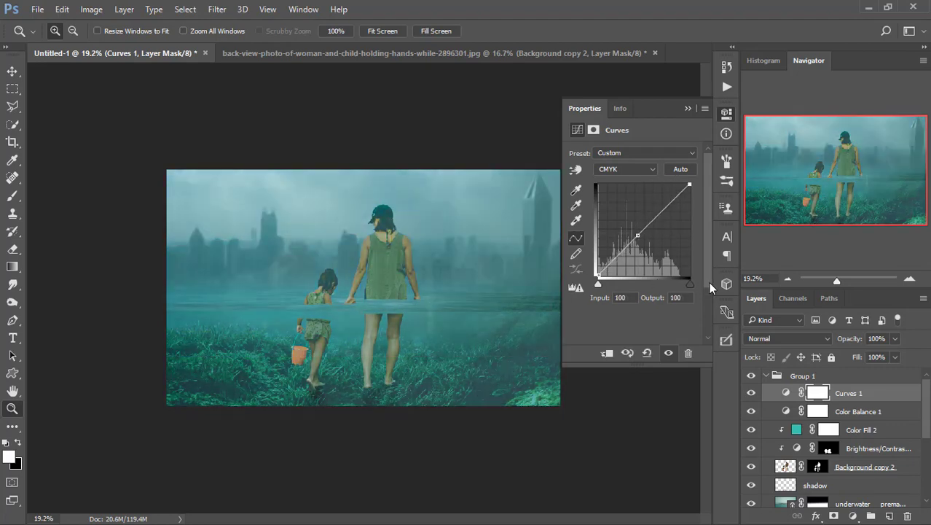
drag(639, 237, 637, 235)
click(687, 108)
key(ctrl+plus)
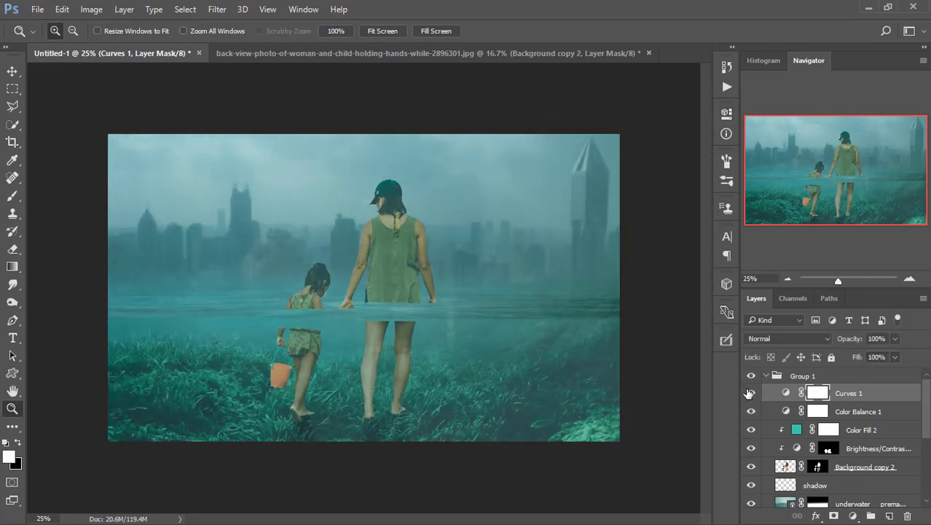
scroll(750, 397, down, 1)
click(849, 451)
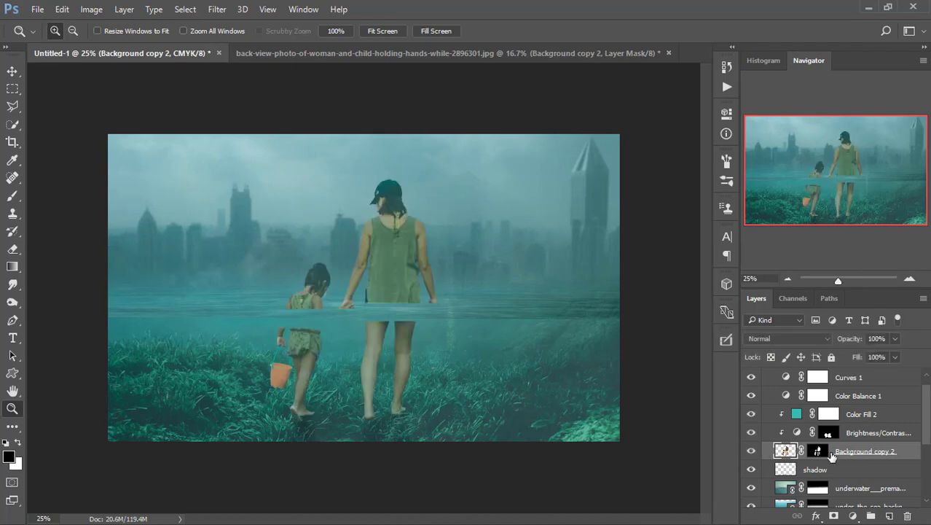
click(870, 434)
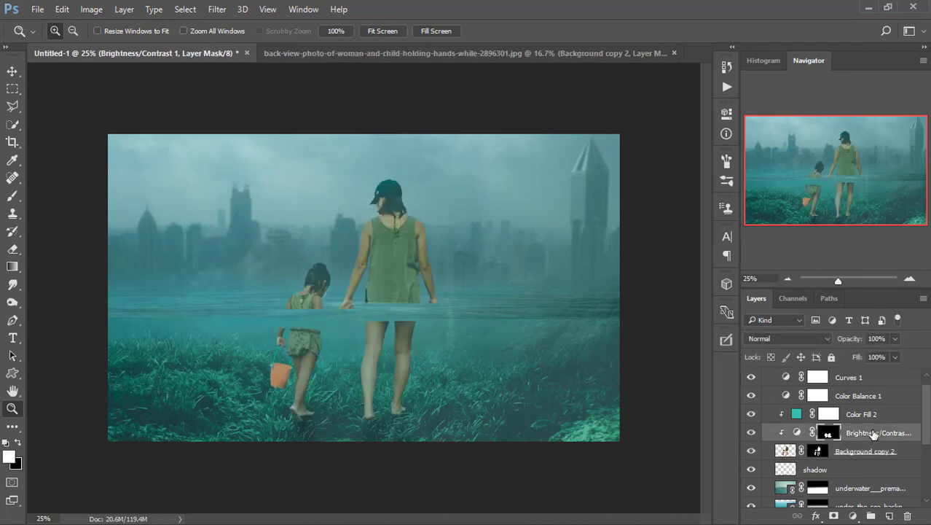
click(853, 516)
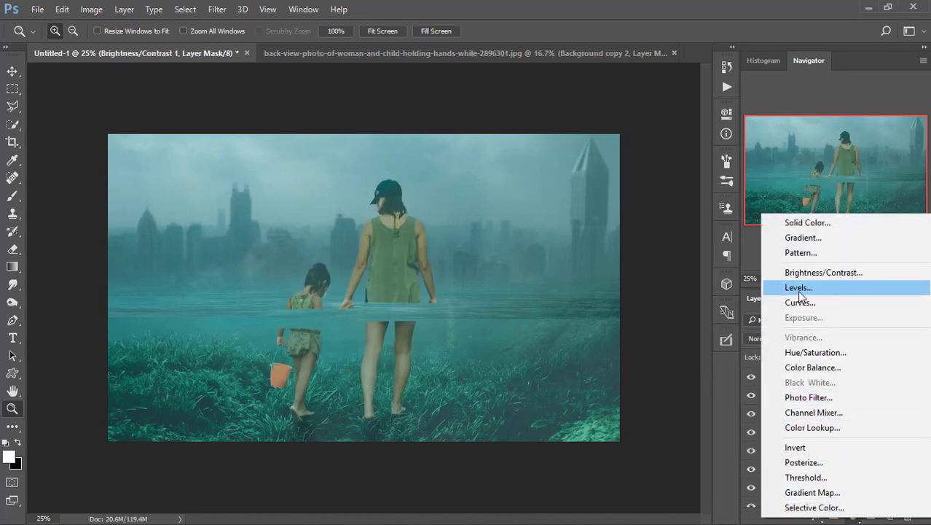
click(799, 302)
click(701, 98)
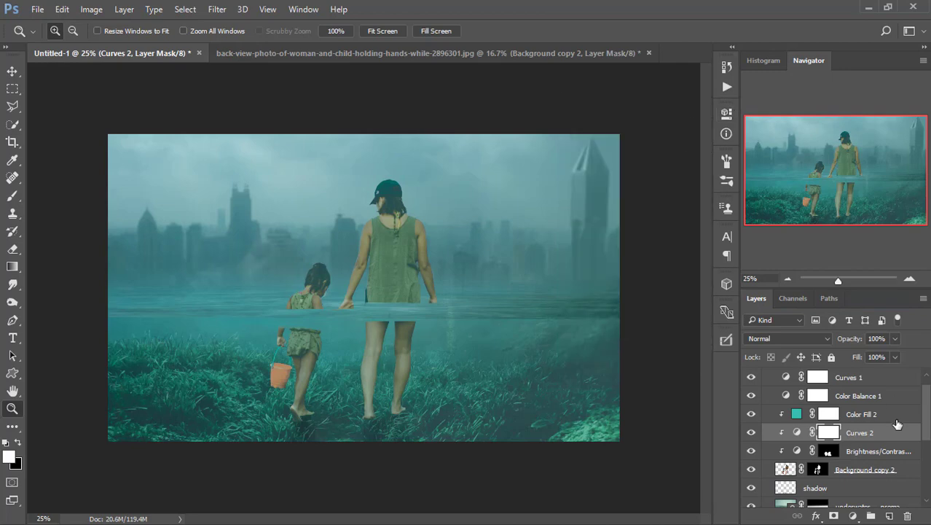
drag(897, 428, 907, 515)
Step: Replace Curves 2 with a Levels adjustment clipped above Brightness/Contrast 1, set its midtone input to 1.12, and compare the figures with and without it
click(851, 516)
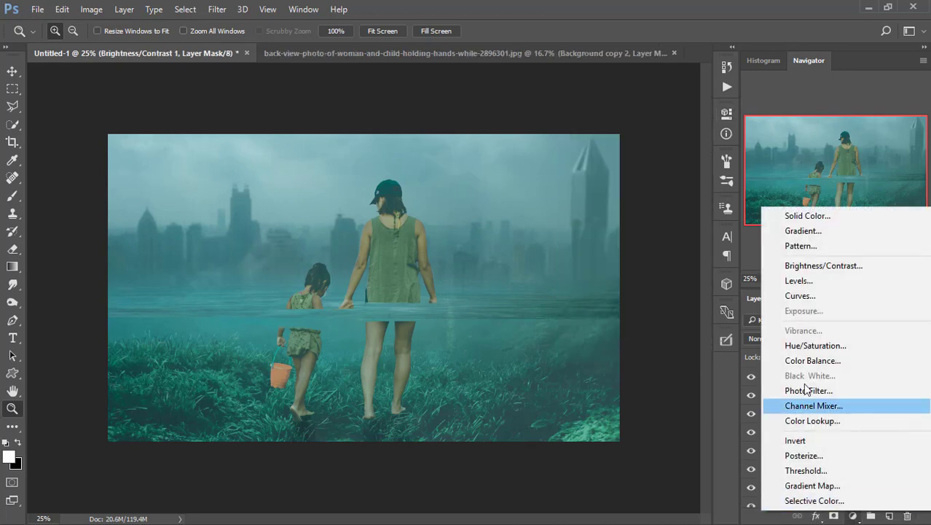
click(774, 279)
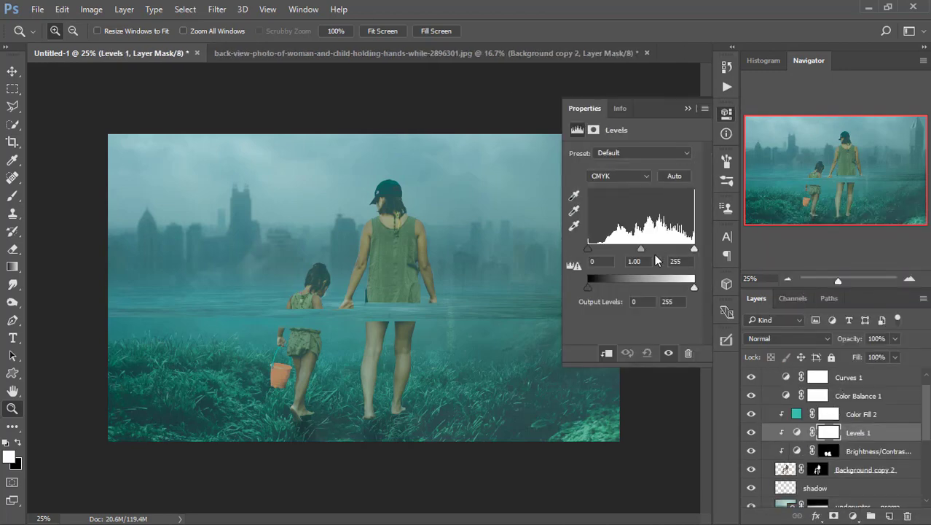
mouse_move(641, 249)
mouse_down()
mouse_move(650, 253)
mouse_move(636, 250)
mouse_up()
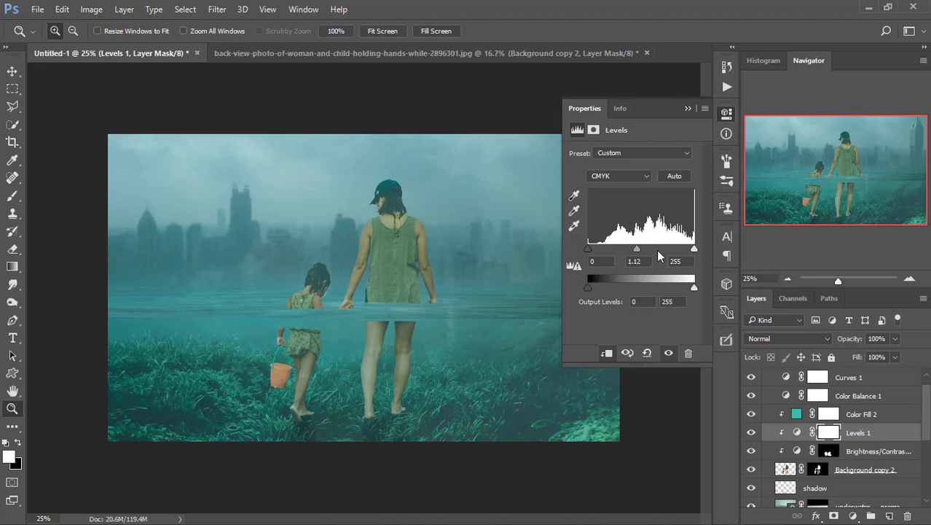
click(686, 108)
click(750, 431)
click(750, 432)
click(750, 432)
click(750, 432)
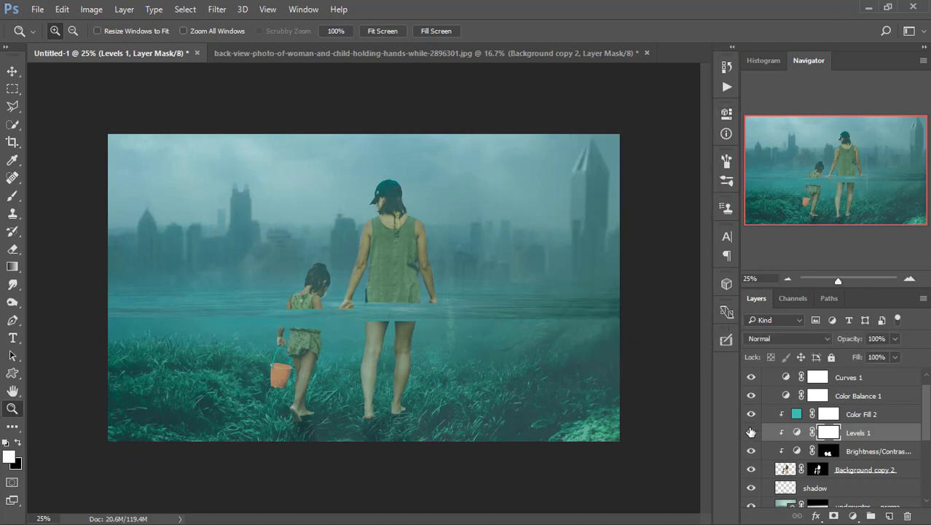
click(750, 432)
click(751, 433)
Step: Set the midtone input of Levels 1 to 0.91 and compare the figures with and without the adjustment
double_click(798, 433)
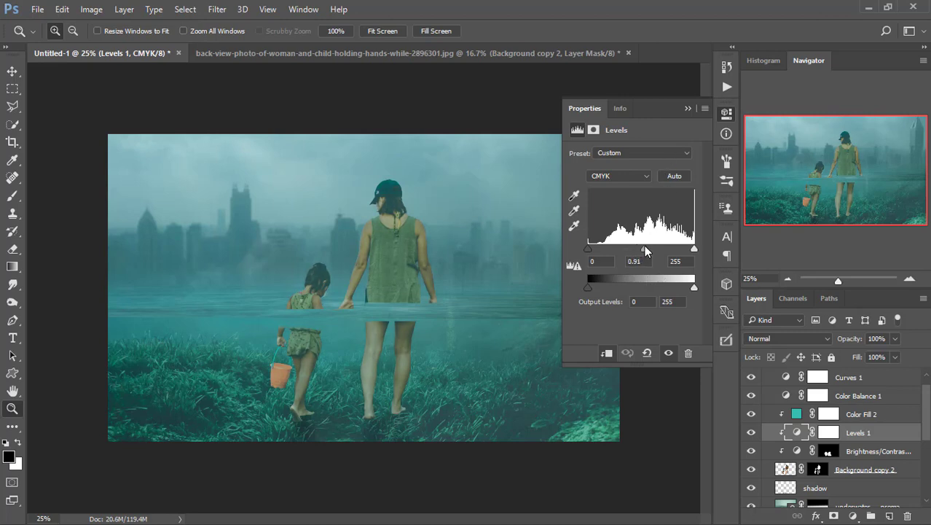
click(688, 108)
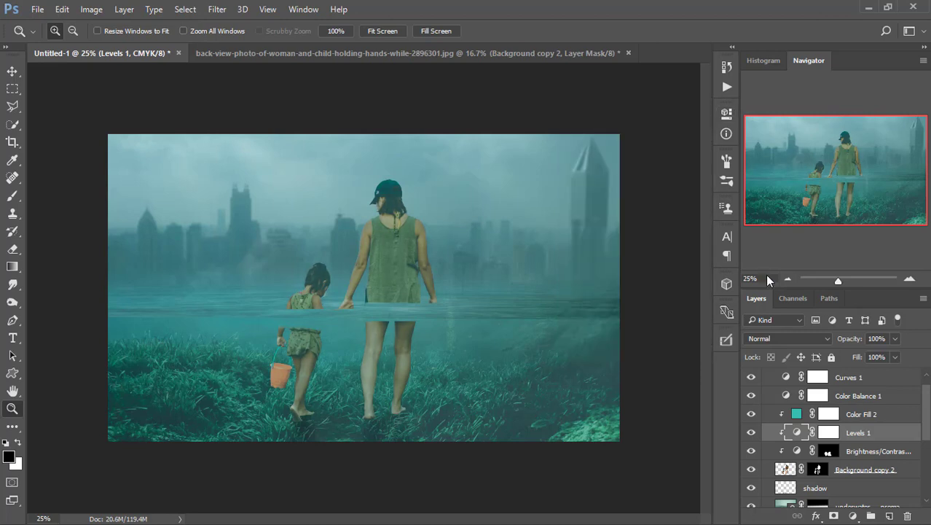
click(752, 434)
click(751, 434)
click(751, 433)
Step: Paint on the Background copy 2 mask with an 18% opacity brush to blend the sole of the woman's right foot into the grass
scroll(424, 246, down, 4)
click(393, 246)
click(391, 249)
click(817, 471)
key(x)
click(379, 353)
click(333, 335)
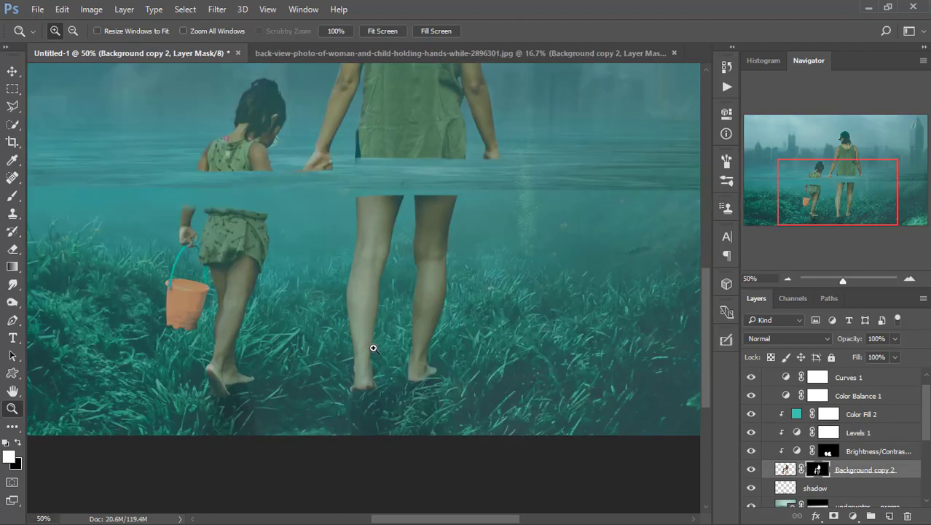
click(459, 349)
click(447, 329)
click(445, 322)
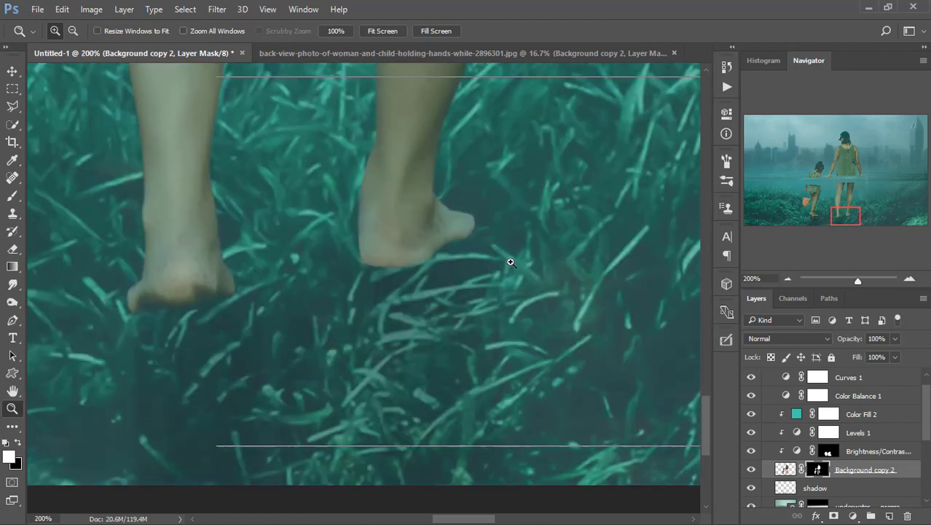
click(510, 261)
key(b)
mouse_move(436, 276)
mouse_down()
mouse_move(362, 285)
mouse_move(396, 267)
mouse_move(401, 249)
mouse_move(375, 266)
mouse_move(386, 264)
mouse_move(369, 286)
mouse_move(448, 238)
mouse_move(463, 219)
mouse_move(350, 282)
mouse_move(310, 285)
mouse_up()
key(x)
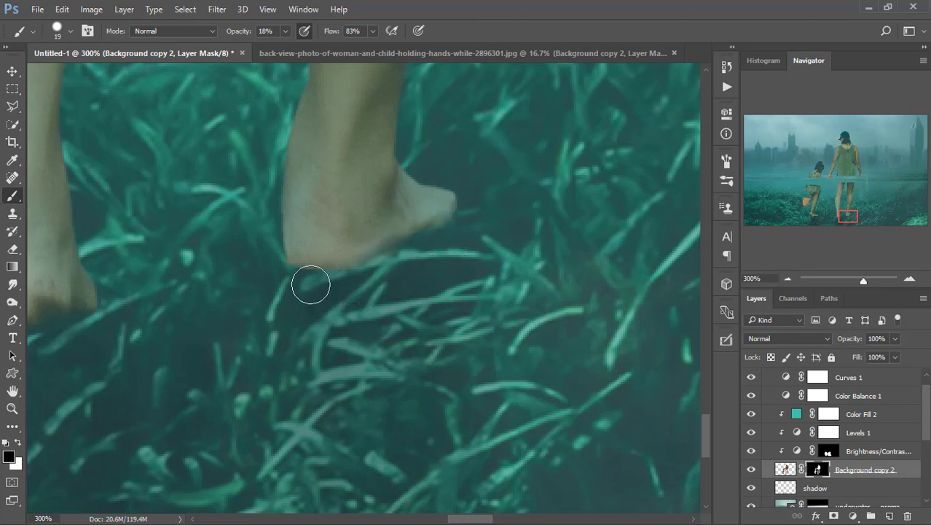
scroll(360, 335, up, 2)
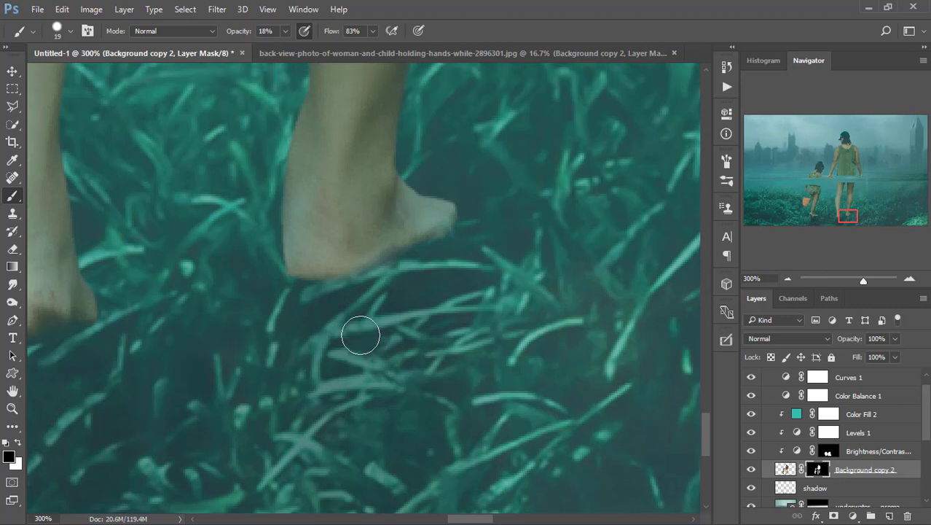
scroll(360, 336, up, 1)
scroll(361, 335, up, 1)
Step: Compare the feet with and without the Brightness/Contrast adjustment clipped to the figures, and review the whole composition
click(747, 450)
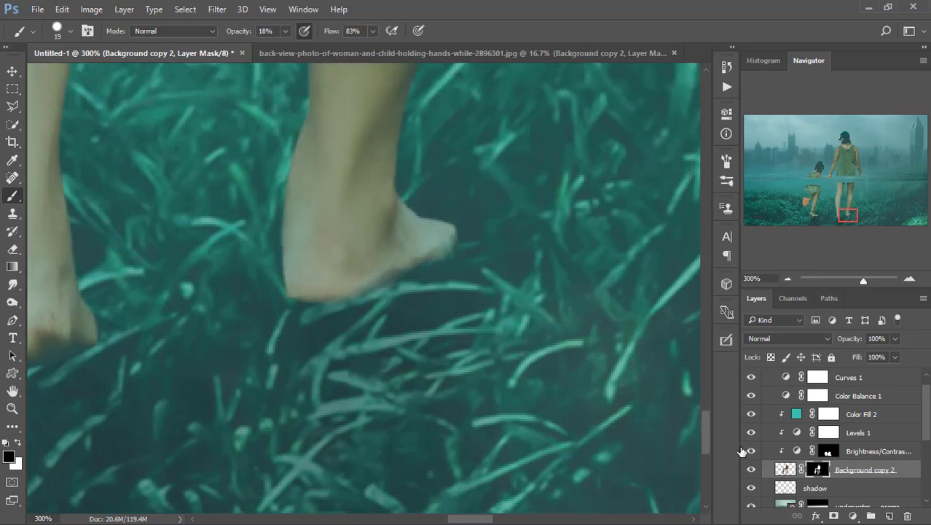
click(747, 450)
scroll(754, 419, down, 1)
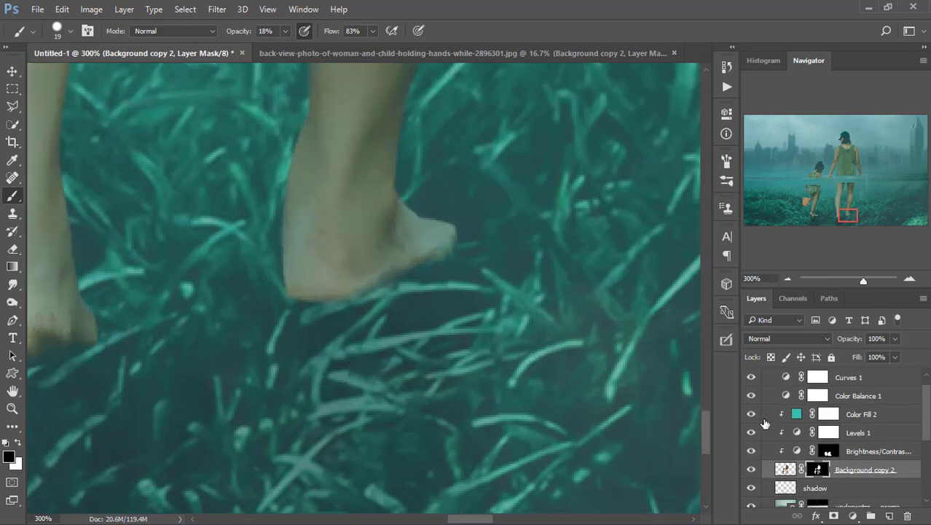
scroll(845, 437, up, 1)
scroll(510, 322, up, 1)
drag(474, 518, 470, 518)
drag(848, 281, 835, 281)
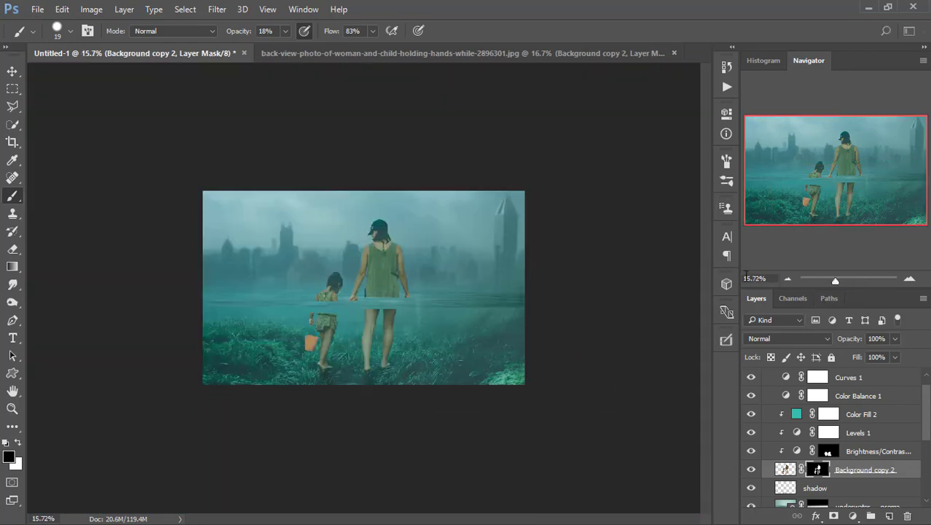
click(11, 409)
click(366, 278)
click(366, 278)
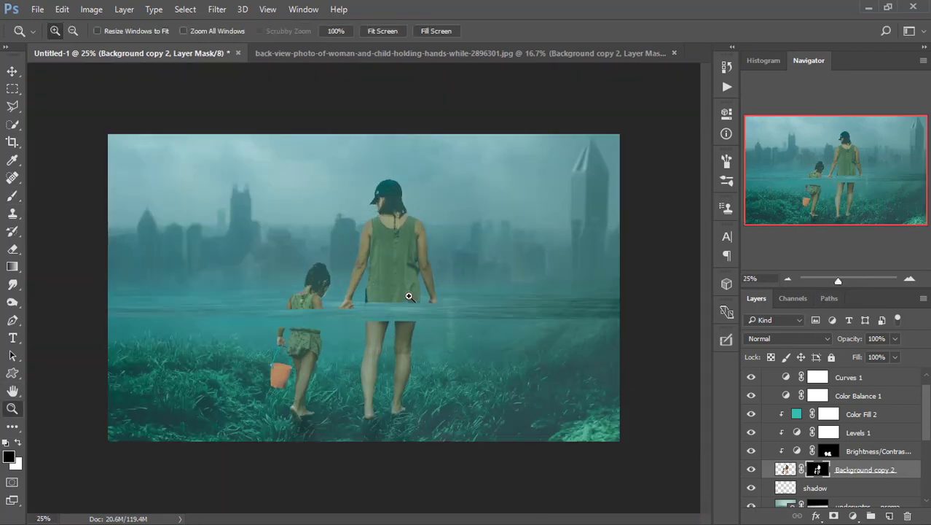
Step: Merge the whole composition into a single layer and unlock it as a regular layer
scroll(851, 410, down, 5)
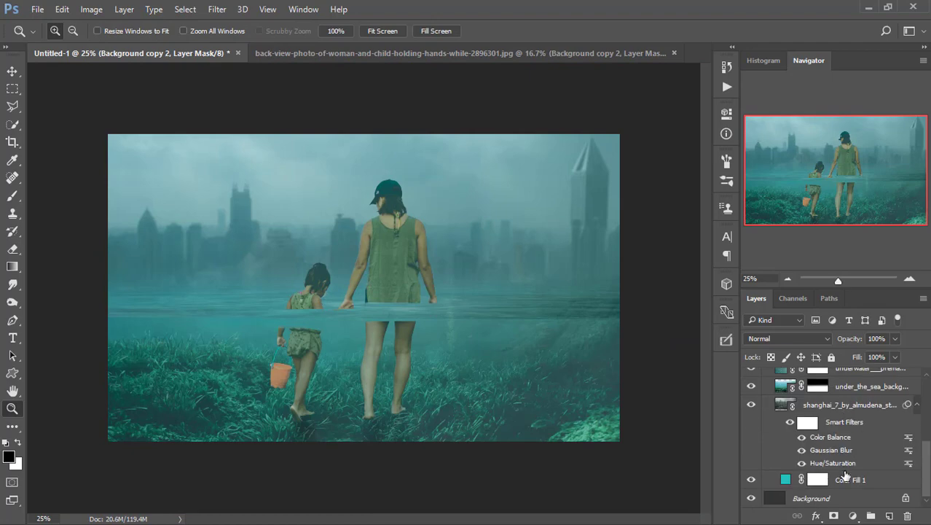
right_click(849, 405)
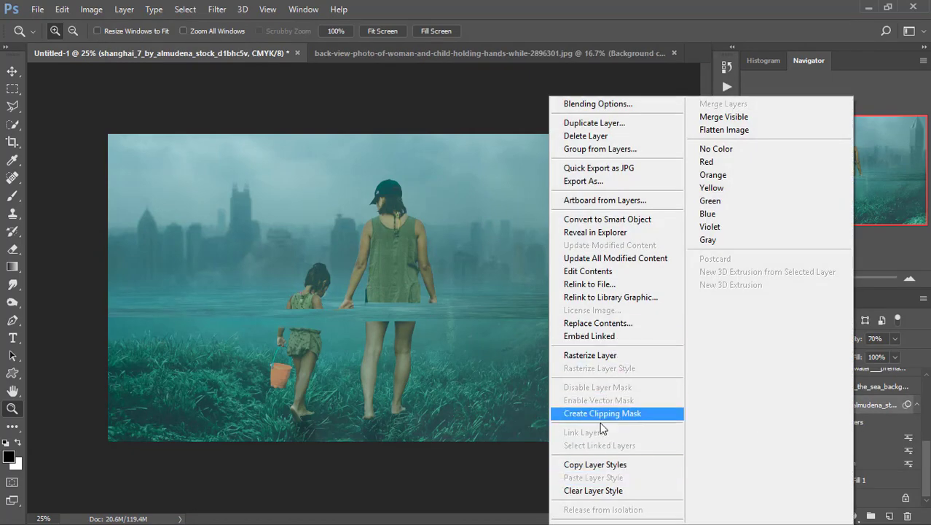
click(660, 4)
right_click(845, 499)
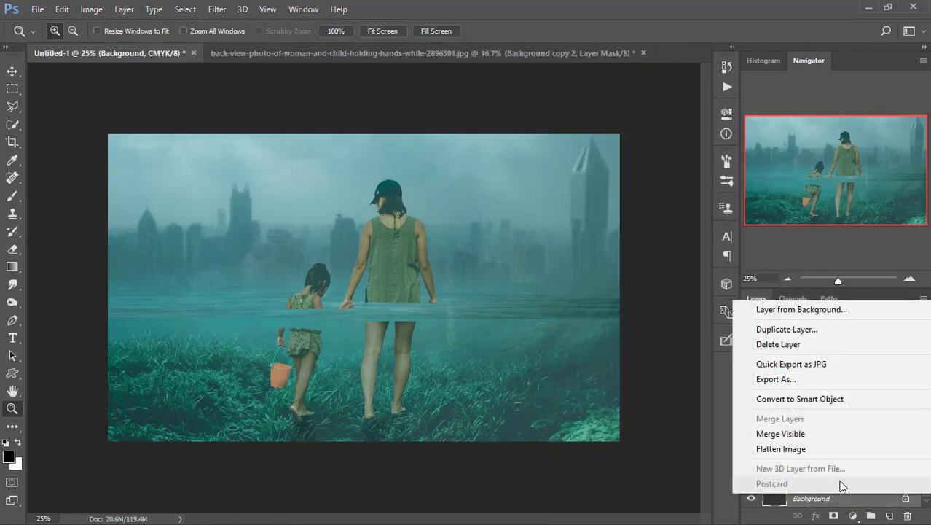
click(797, 443)
click(904, 377)
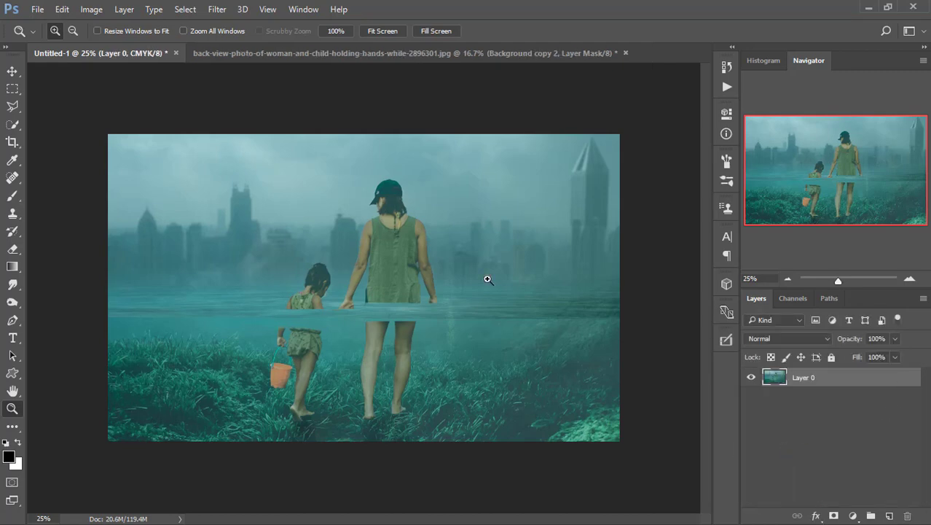
click(390, 254)
click(835, 281)
click(217, 8)
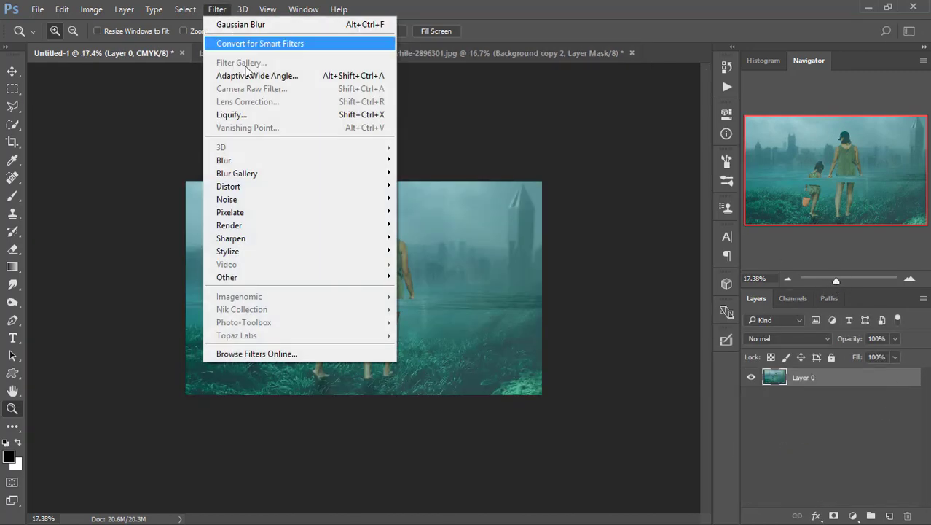
click(334, 199)
click(339, 203)
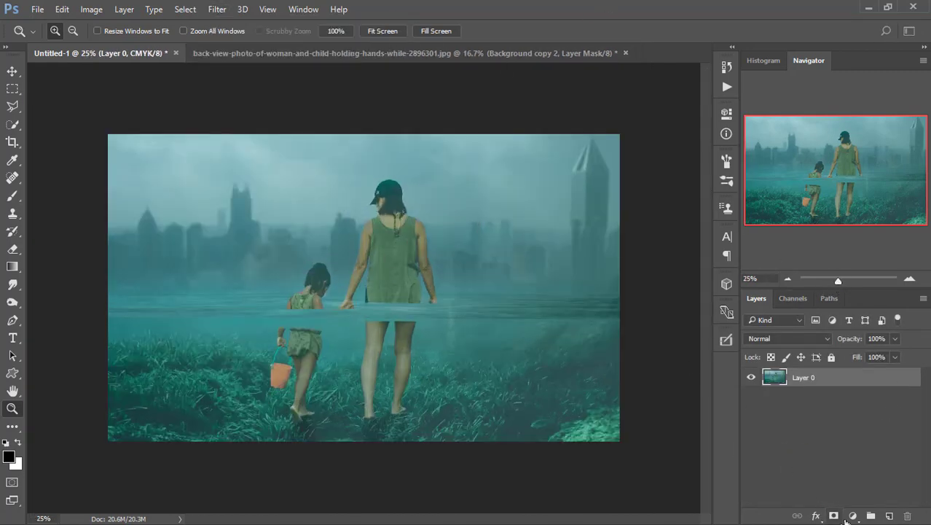
Step: Add a Brightness/Contrast adjustment above Layer 0 with brightness -20 and contrast 24
click(847, 516)
click(799, 265)
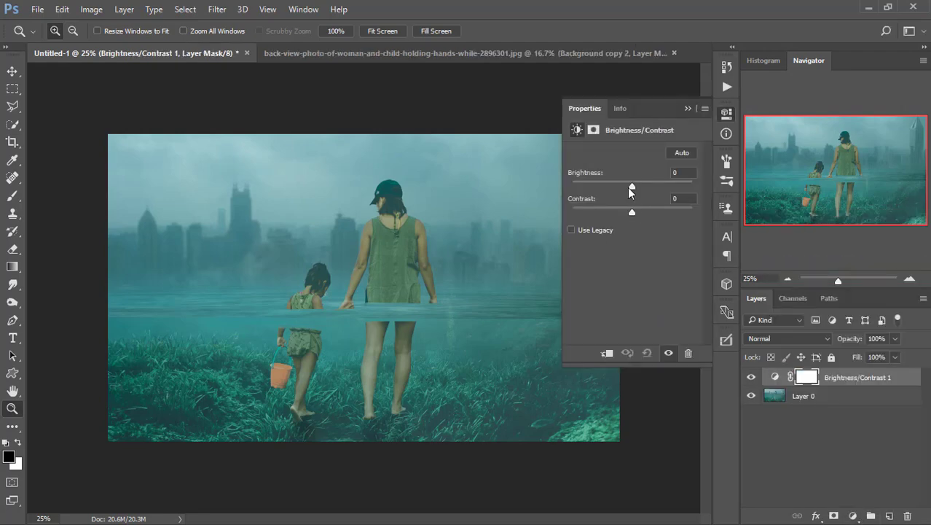
mouse_move(630, 187)
mouse_down()
mouse_move(621, 187)
mouse_move(642, 187)
mouse_move(623, 188)
mouse_up()
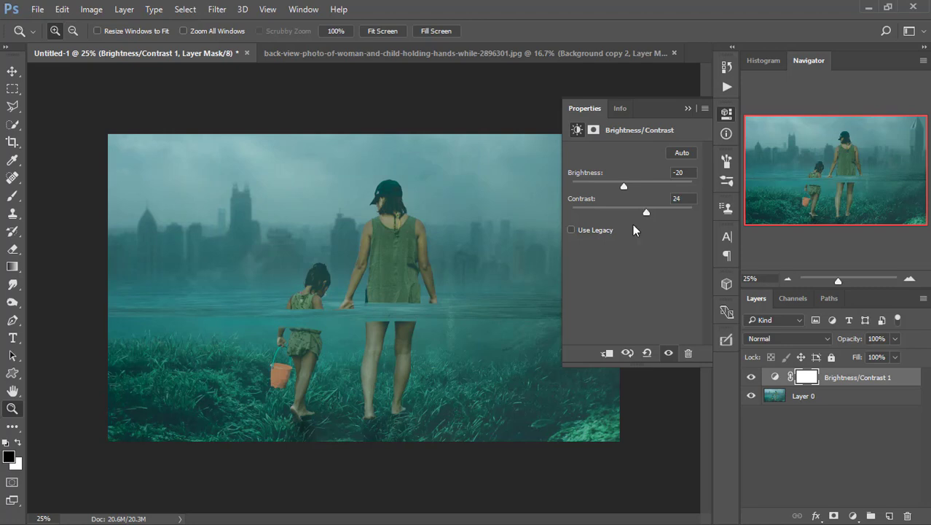
click(686, 110)
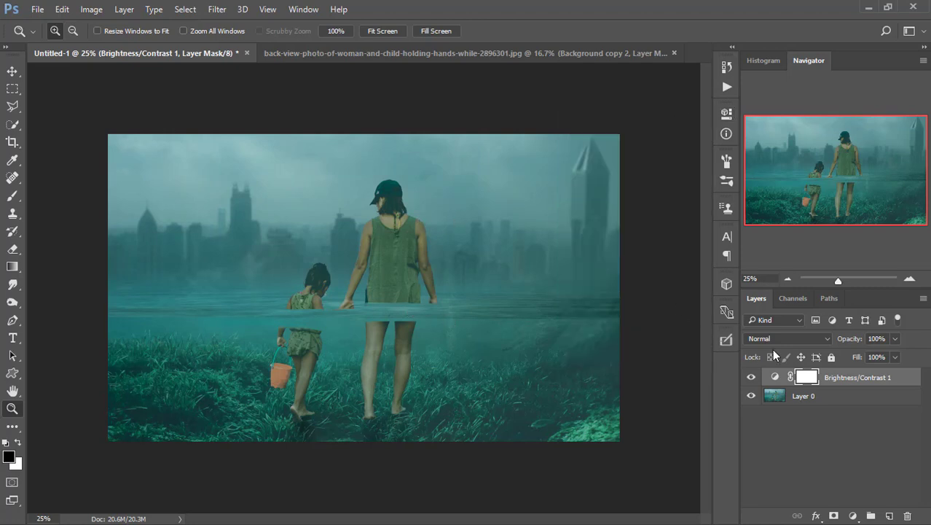
Step: Set the opacity of the Brightness/Contrast adjustment above Layer 0 to 58% and compare the image with and without it
drag(895, 338, 867, 355)
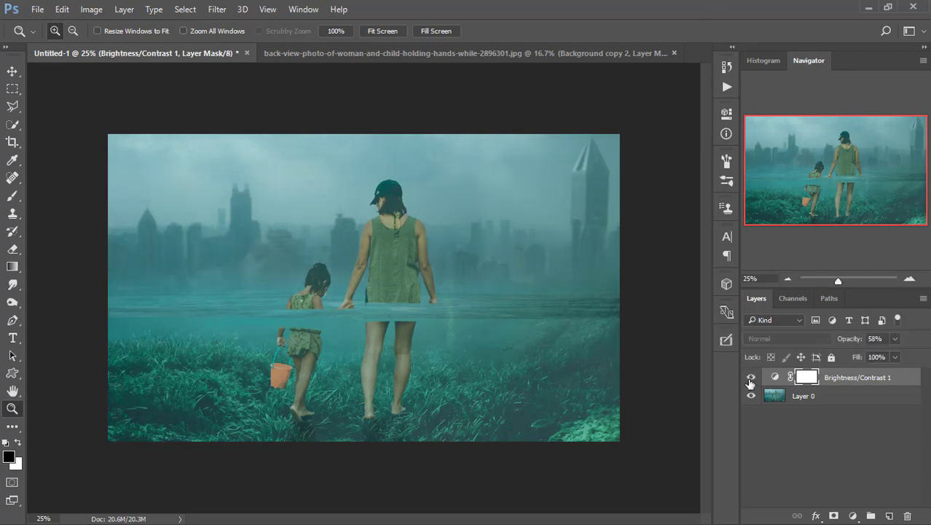
click(751, 376)
click(750, 377)
click(750, 376)
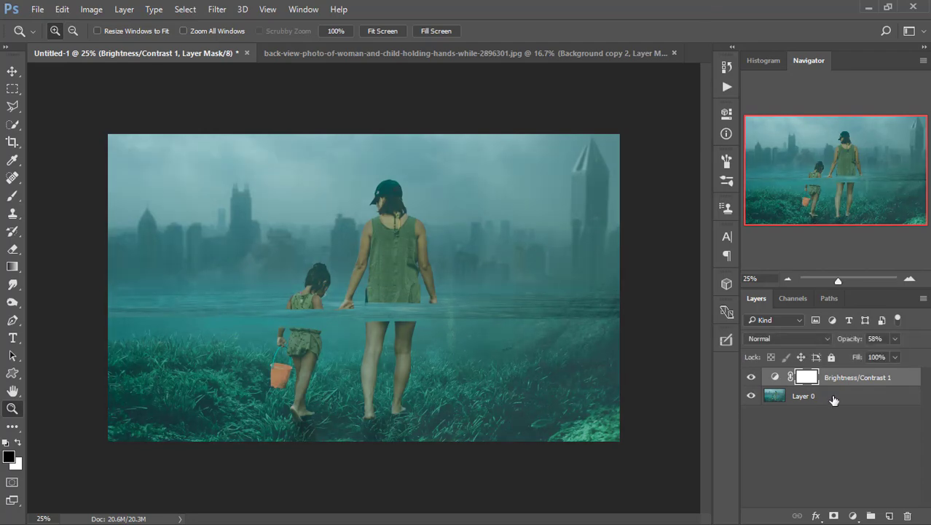